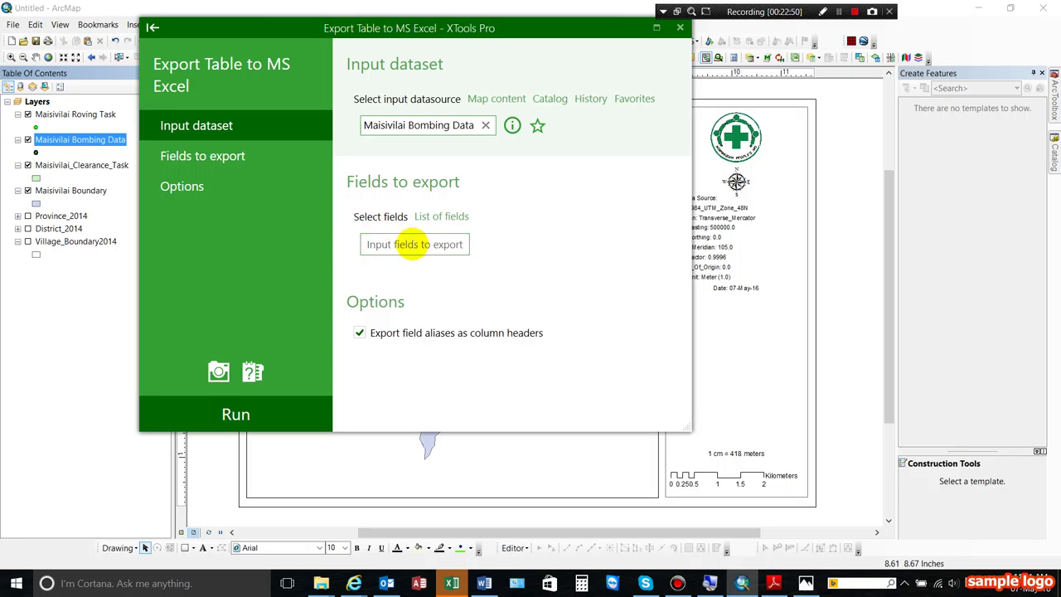
Export the Maisivilai Bombing Data table to Excel with all of its fields included.
{"action": "left_click", "coordinate": [432, 222]}
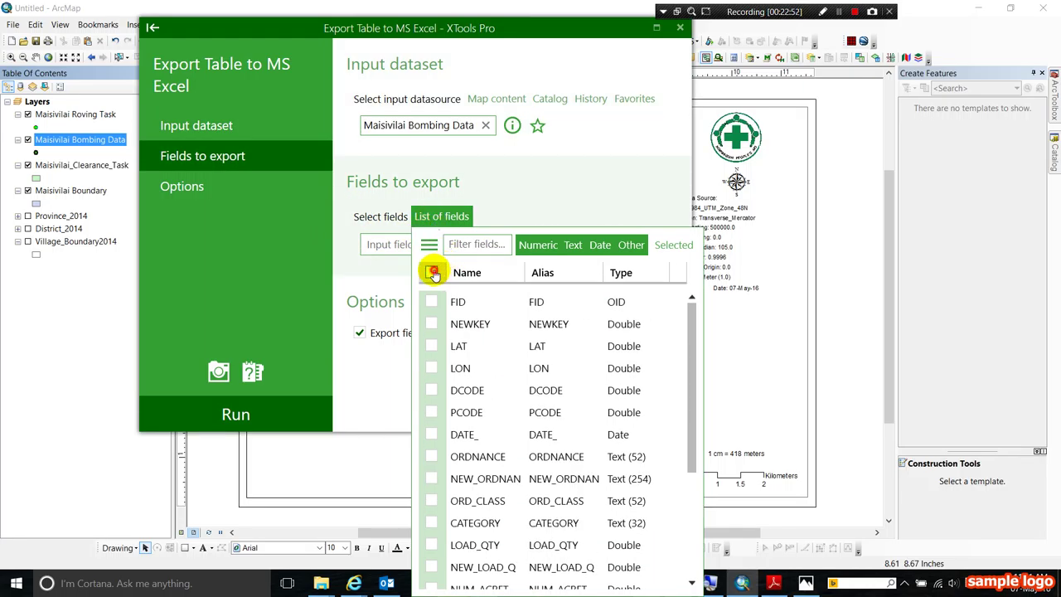
{"action": "left_click", "coordinate": [433, 273]}
{"action": "left_click", "coordinate": [595, 158]}
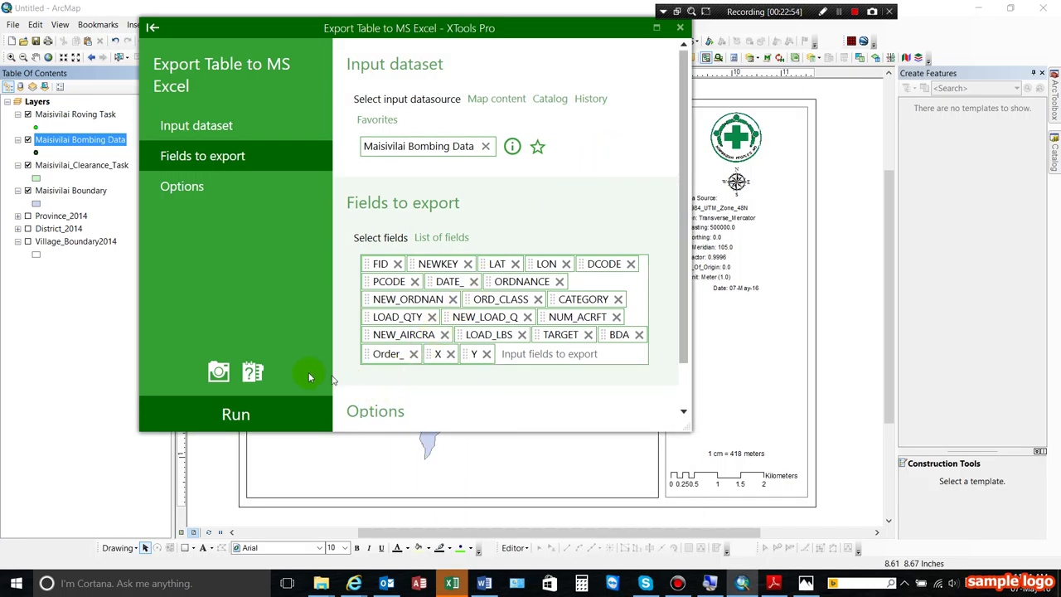
{"action": "left_click", "coordinate": [234, 415]}
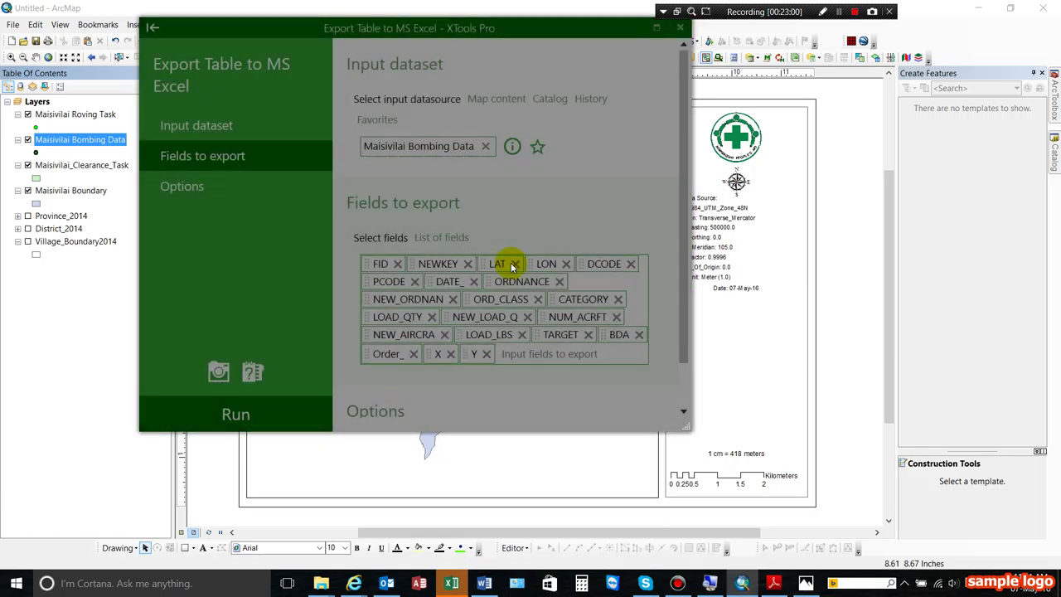
{"action": "left_click", "coordinate": [517, 250]}
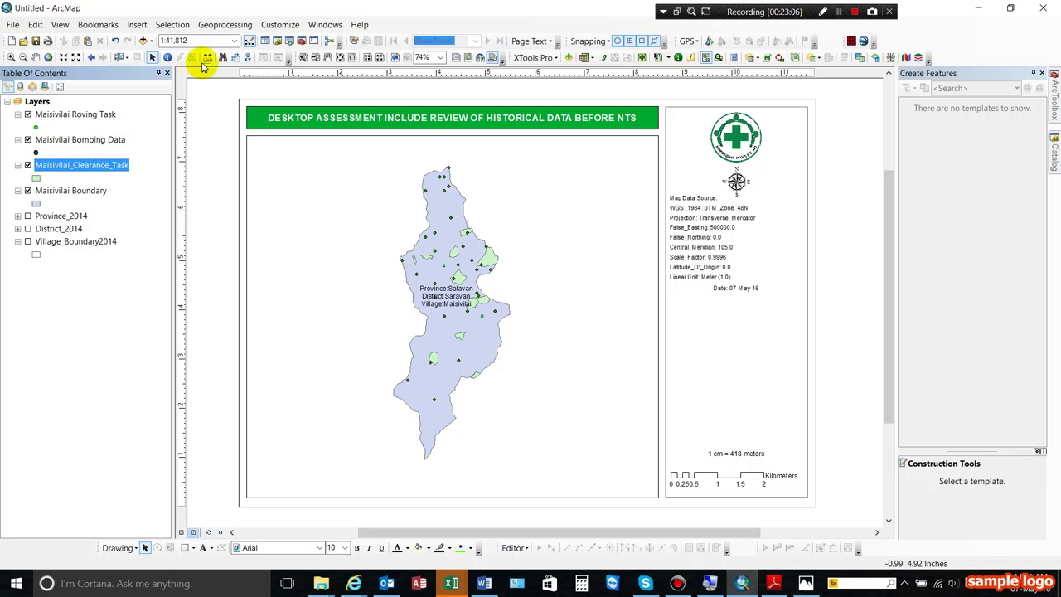
Export the Maisivilai_Clearance_Task table to MS Excel with XTools Pro, including all of its fields.
{"action": "left_click", "coordinate": [548, 57]}
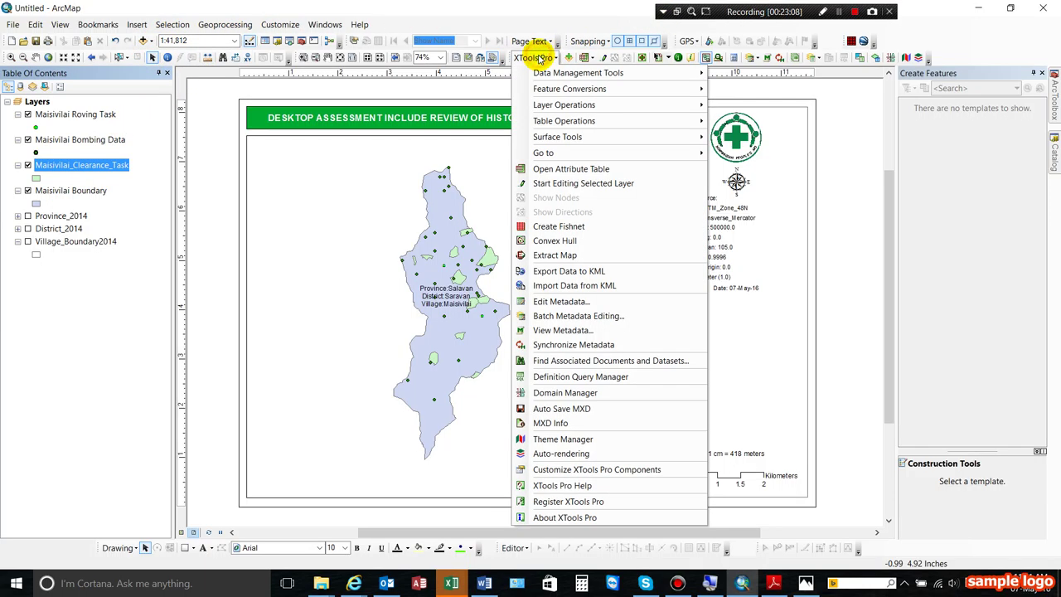
{"action": "mouse_move", "coordinate": [640, 120]}
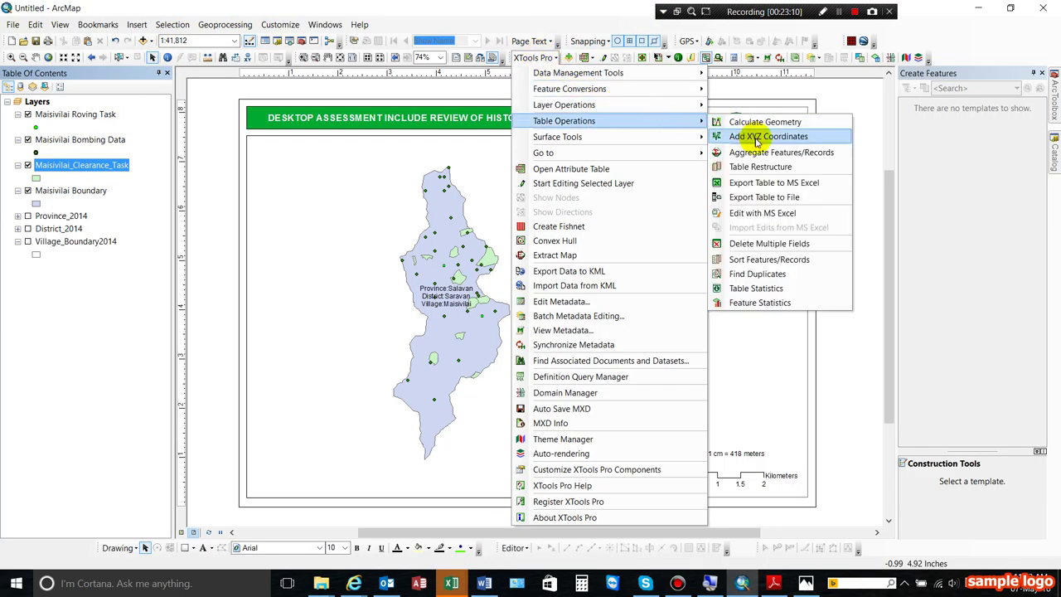
{"action": "left_click", "coordinate": [774, 184]}
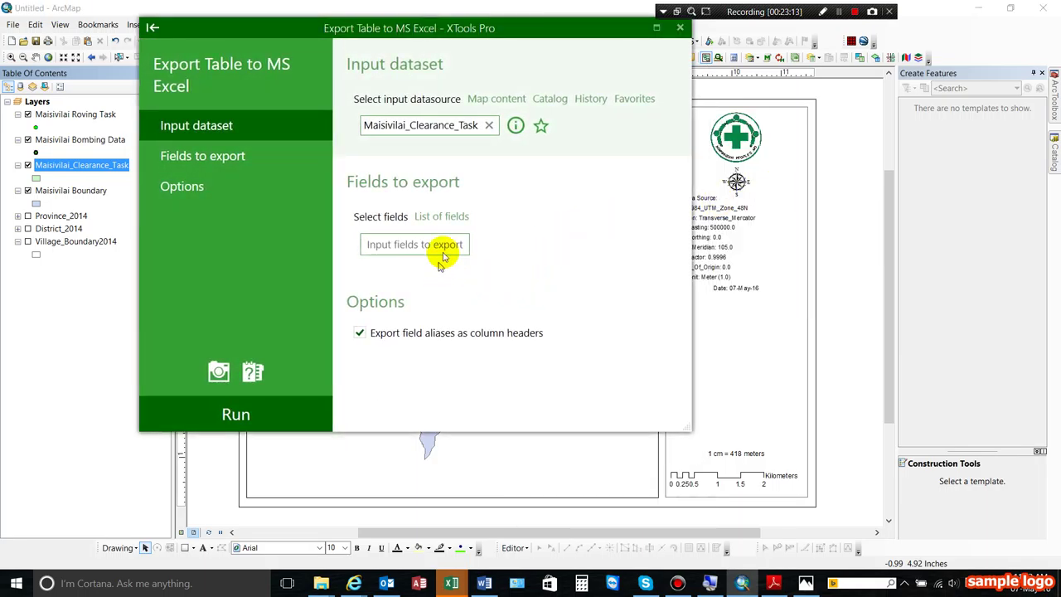
{"action": "left_click", "coordinate": [457, 217]}
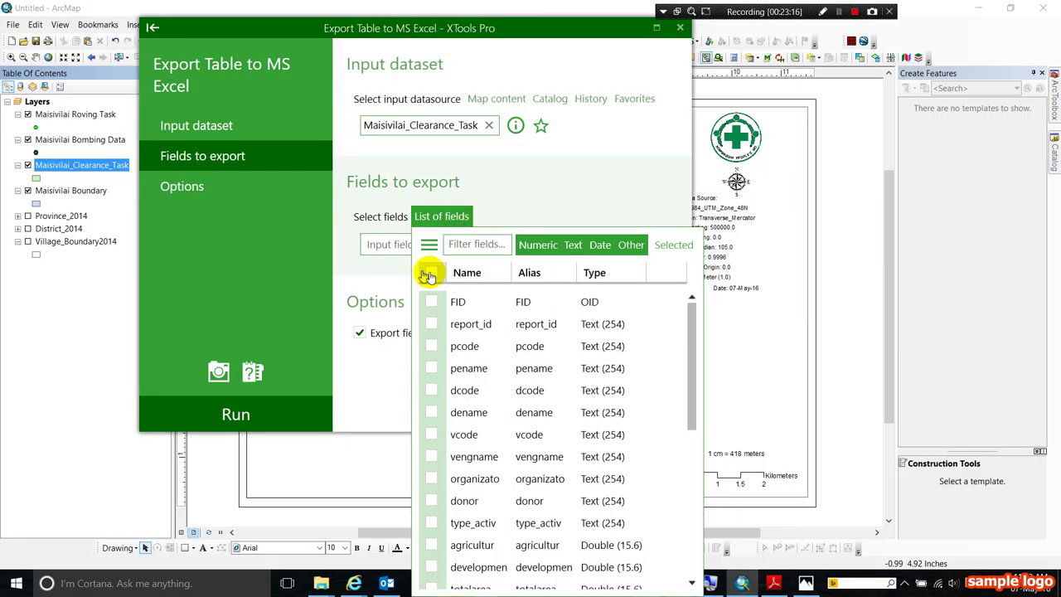
{"action": "left_click", "coordinate": [432, 274]}
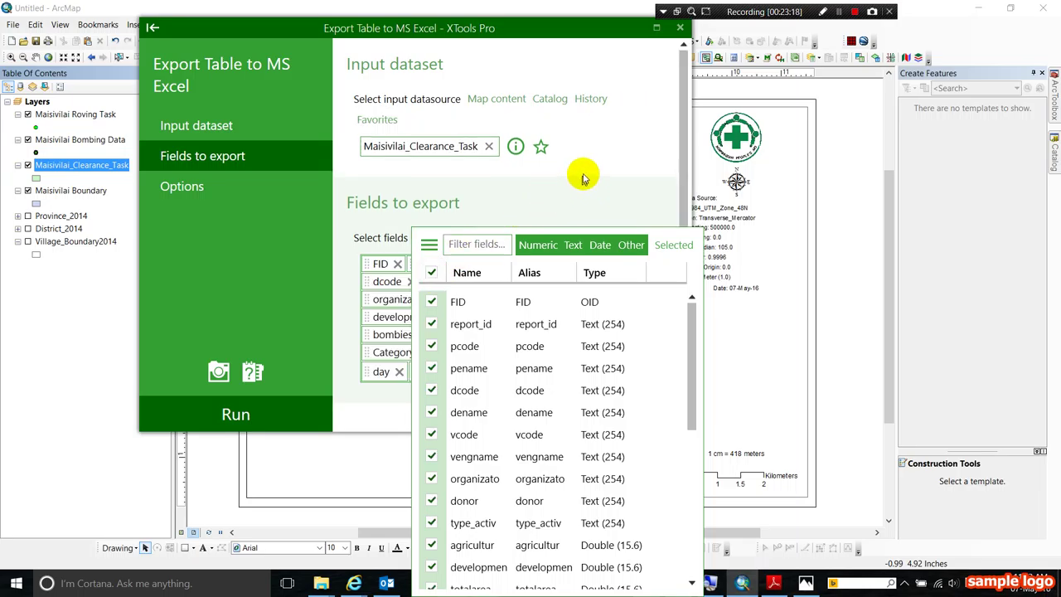
{"action": "left_click", "coordinate": [582, 176]}
{"action": "left_click", "coordinate": [237, 413]}
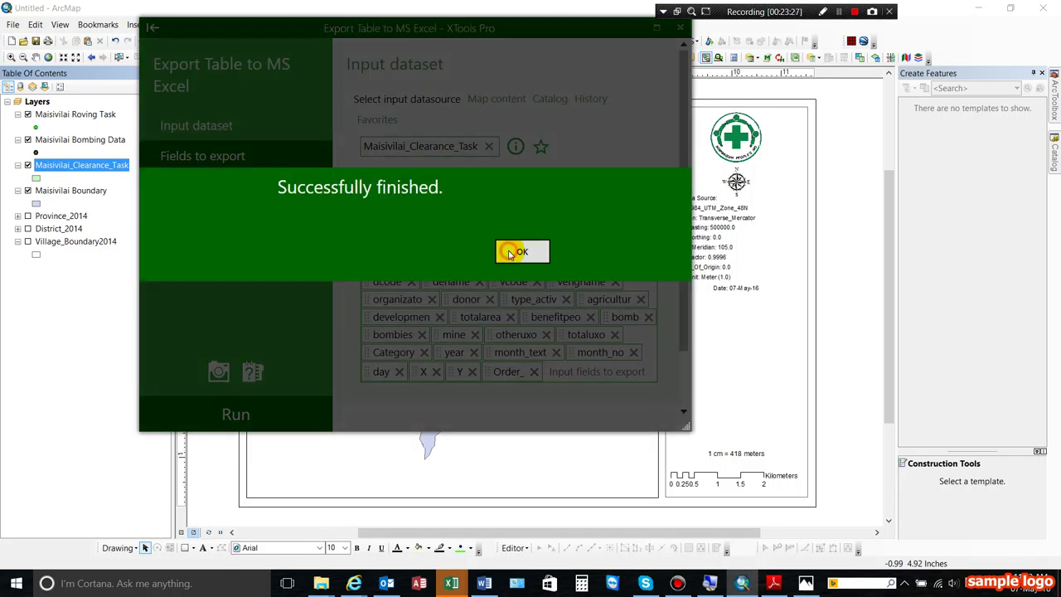
{"action": "left_click", "coordinate": [506, 250]}
Switch to the Book1 workbook in Excel and fit the report_id column's width to its contents.
{"action": "left_click", "coordinate": [451, 583]}
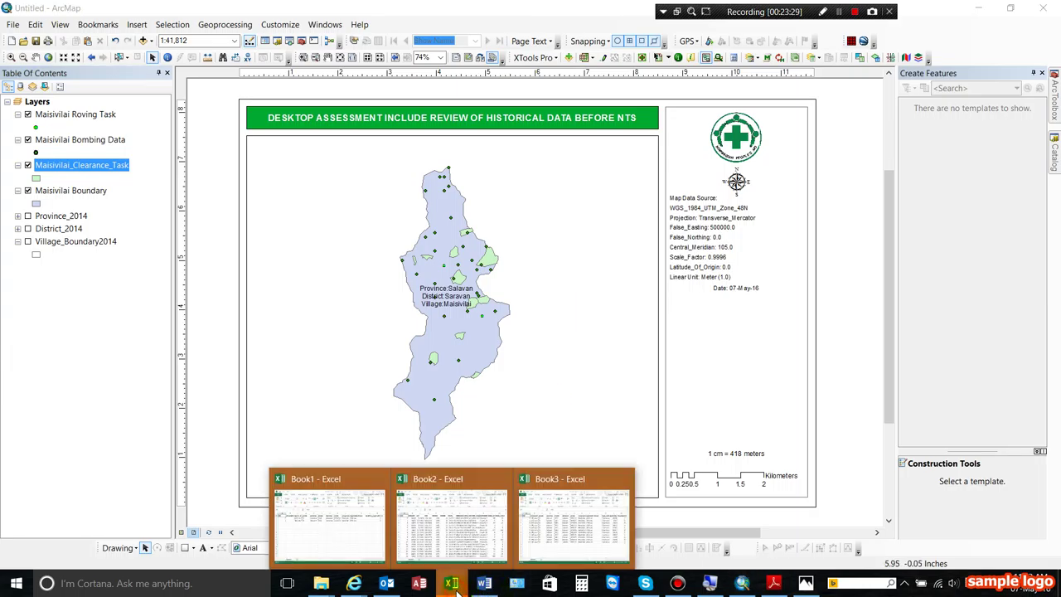
{"action": "left_click", "coordinate": [350, 550]}
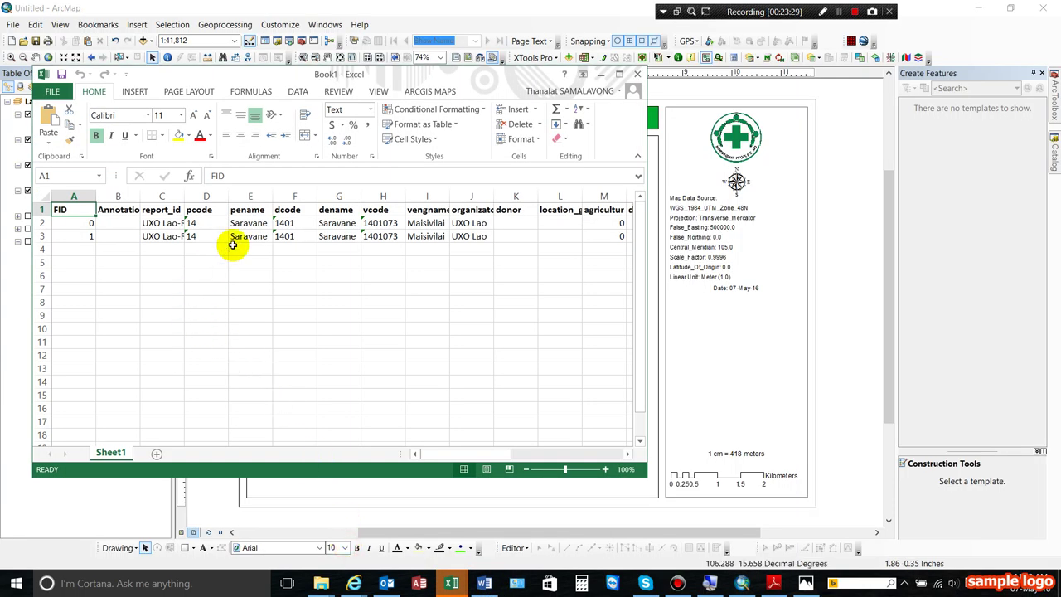
{"action": "double_click", "coordinate": [185, 196]}
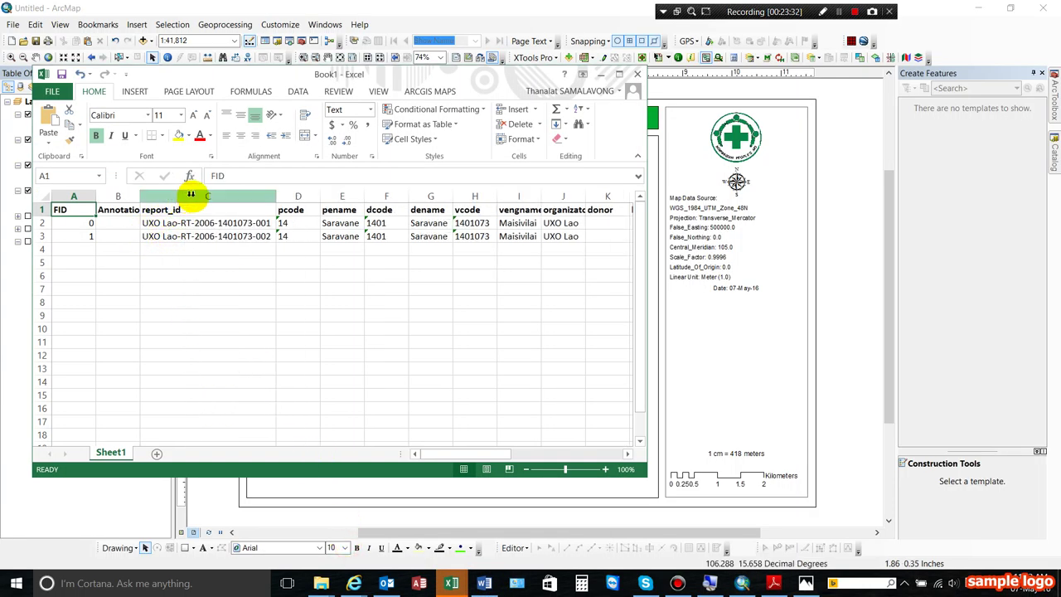
Delete the FID column and the annotation column next to it.
{"action": "left_click_drag", "start_coordinate": [74, 195], "coordinate": [106, 197]}
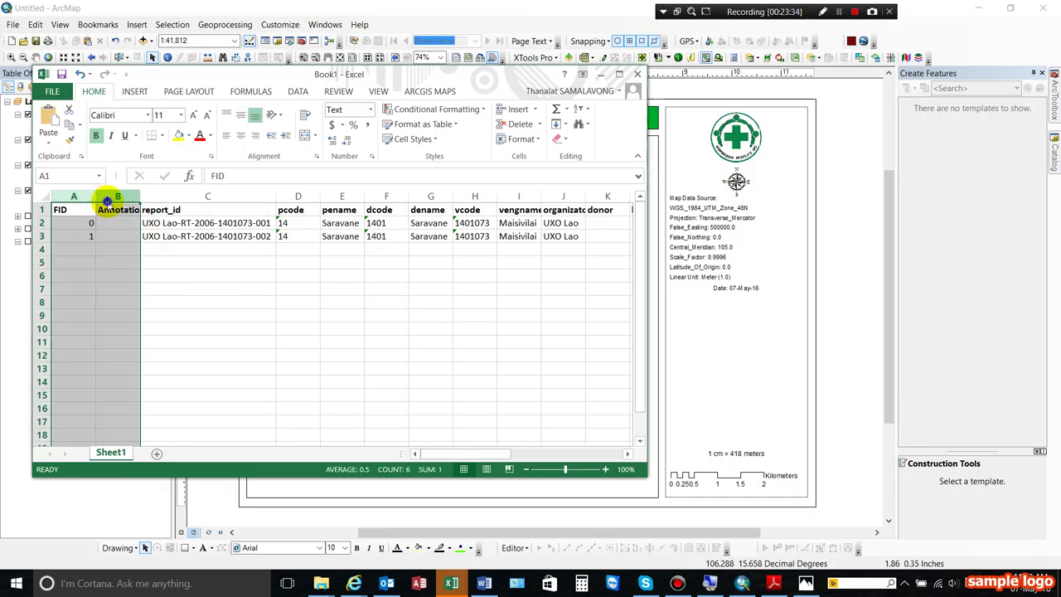
{"action": "right_click", "coordinate": [108, 200]}
{"action": "left_click", "coordinate": [141, 314]}
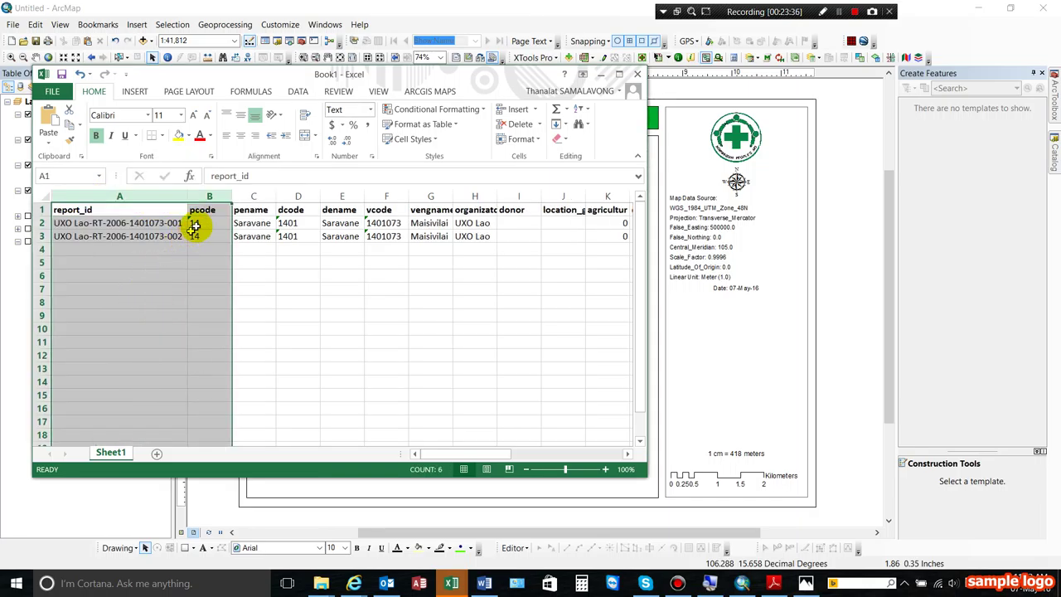
Delete the province, district and village columns from pcode through vengname.
{"action": "left_click_drag", "start_coordinate": [208, 197], "coordinate": [322, 197]}
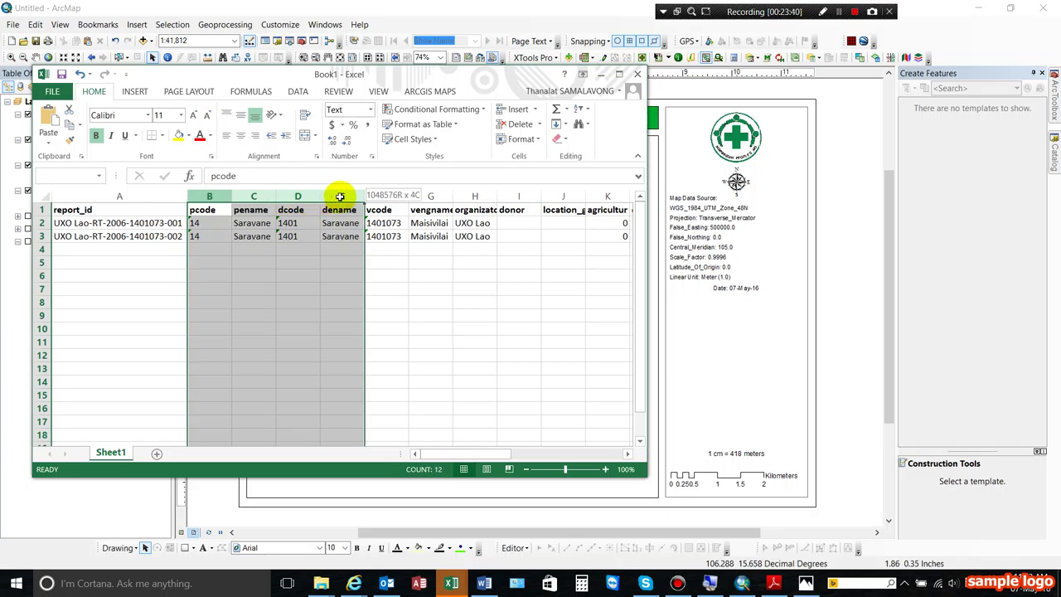
{"action": "left_click_drag", "start_coordinate": [364, 195], "coordinate": [440, 193]}
{"action": "right_click", "coordinate": [398, 197]}
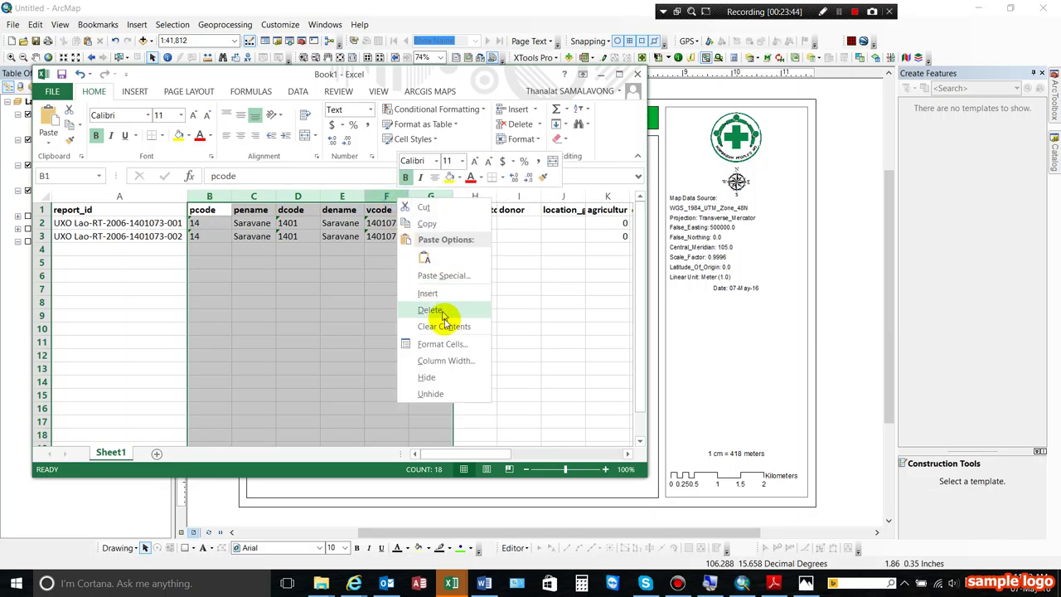
{"action": "left_click", "coordinate": [429, 310]}
{"action": "left_click", "coordinate": [270, 275]}
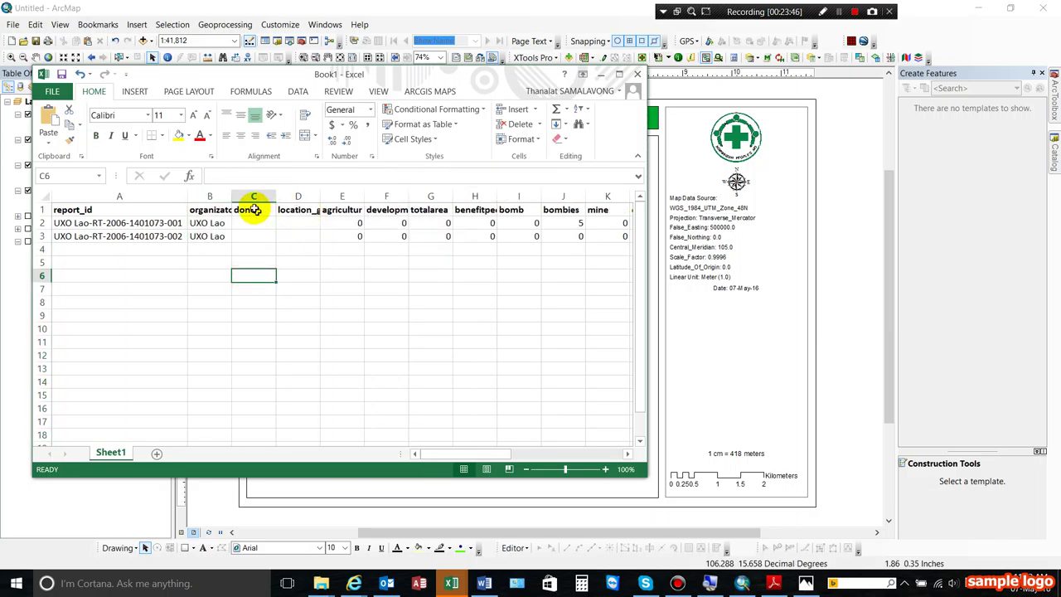
Delete the block of columns from donor through bomb.
{"action": "left_click_drag", "start_coordinate": [251, 197], "coordinate": [524, 196]}
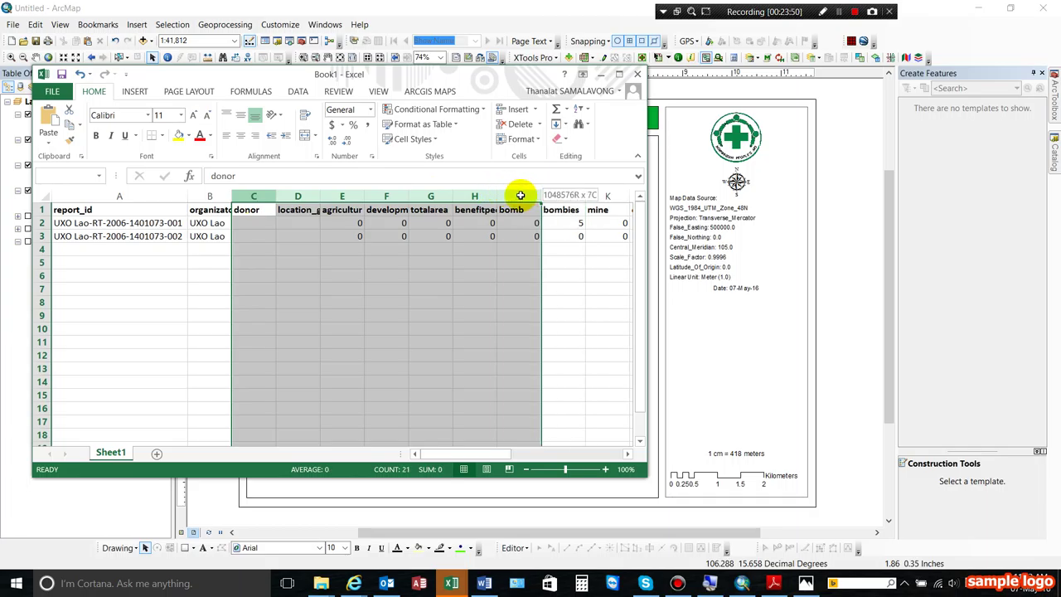
{"action": "right_click", "coordinate": [433, 199]}
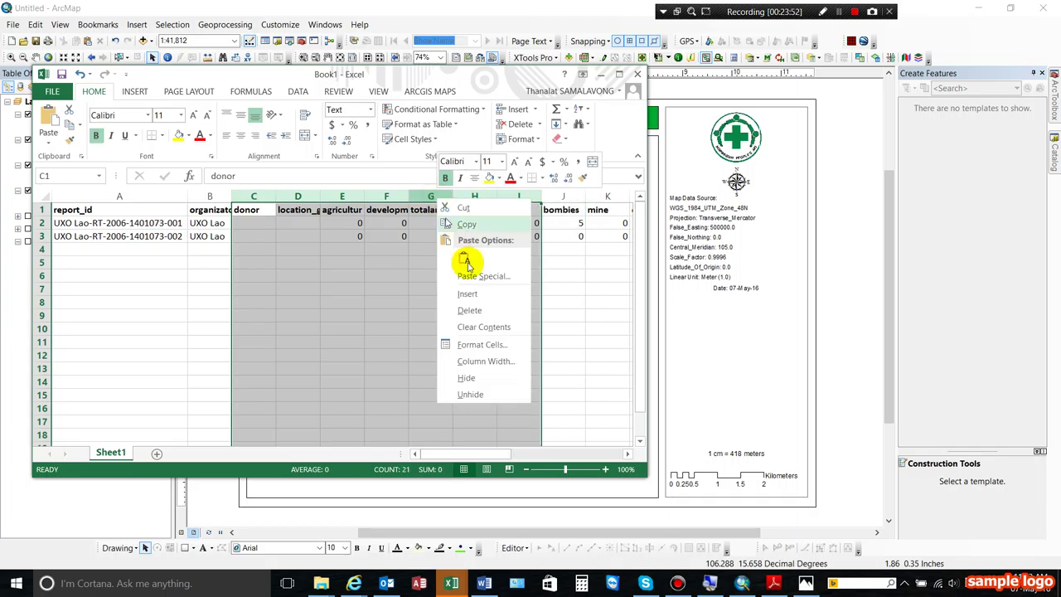
{"action": "left_click", "coordinate": [474, 306]}
{"action": "left_click", "coordinate": [314, 262]}
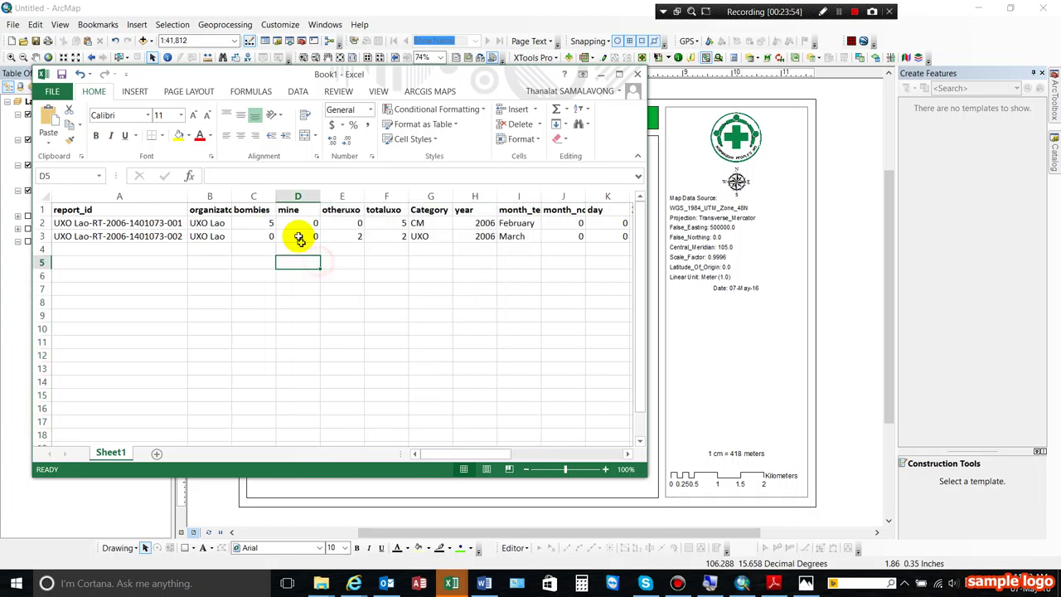
Delete the mine column and the month_no and day columns.
{"action": "left_click", "coordinate": [296, 196]}
{"action": "right_click", "coordinate": [296, 199]}
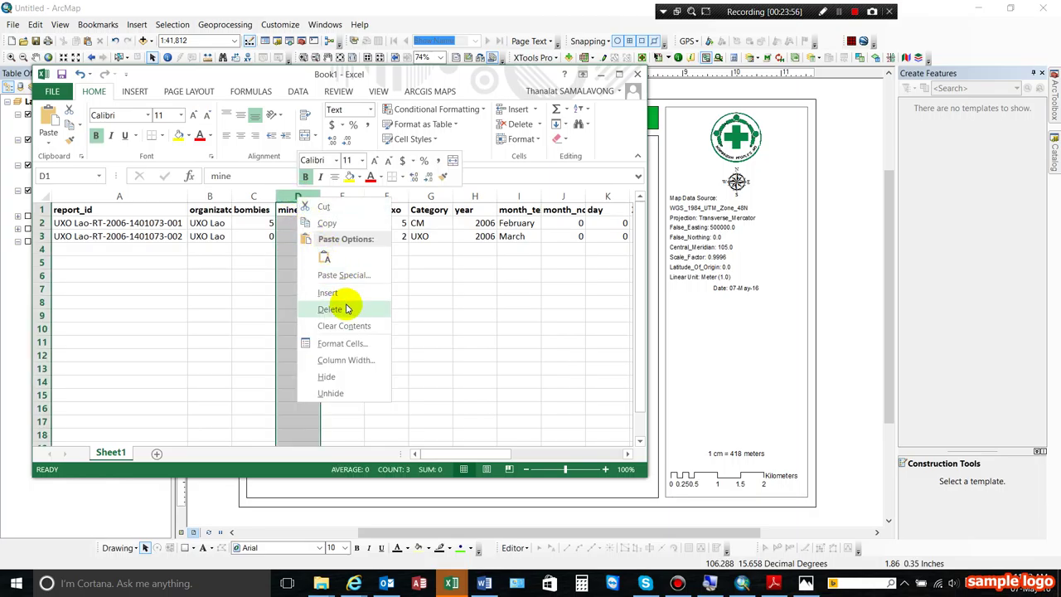
{"action": "left_click", "coordinate": [344, 301]}
{"action": "left_click", "coordinate": [394, 277]}
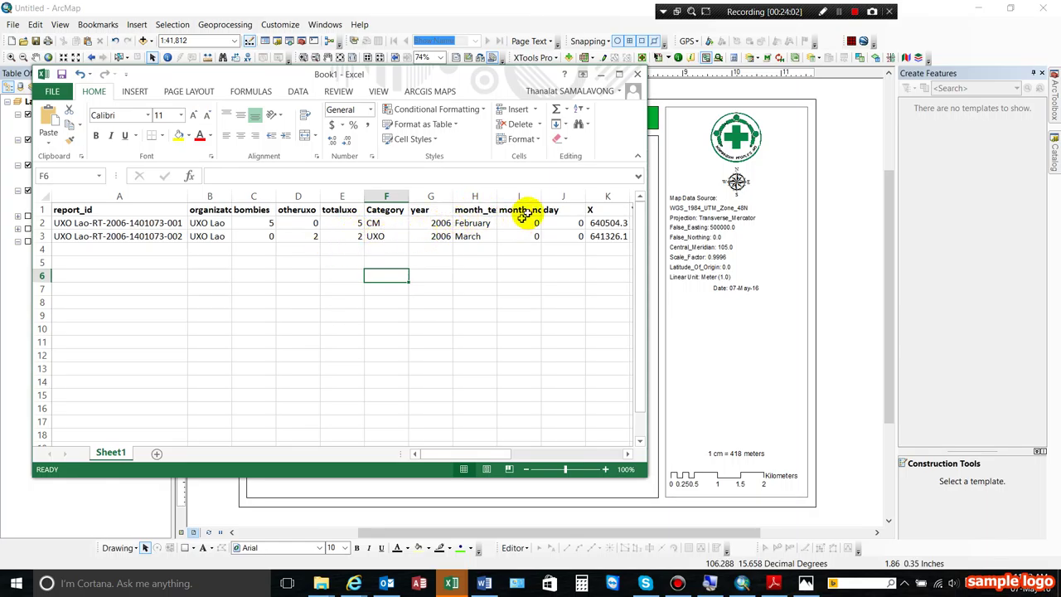
{"action": "left_click_drag", "start_coordinate": [514, 196], "coordinate": [424, 206]}
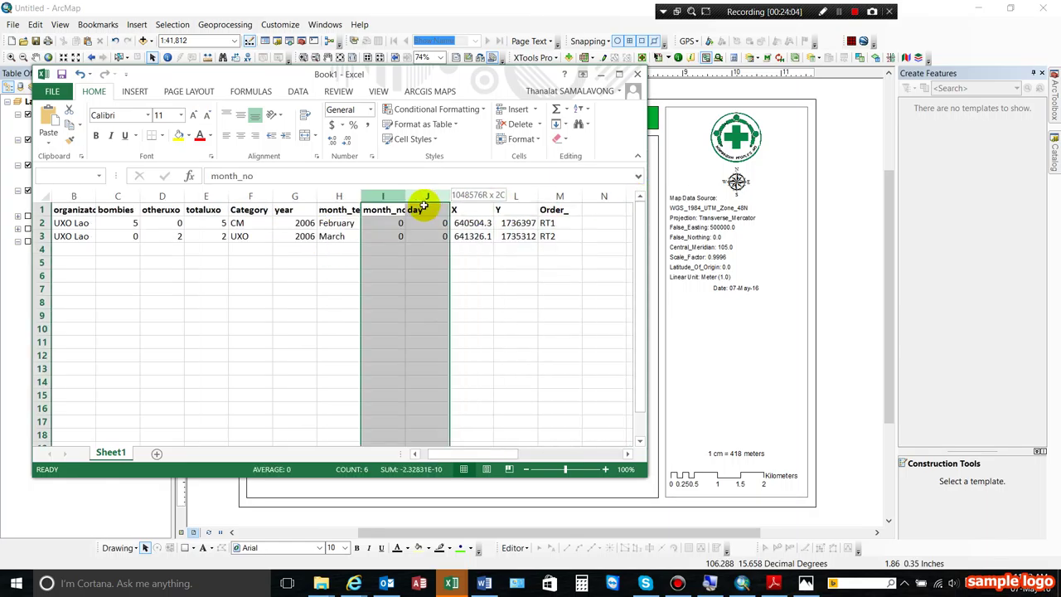
{"action": "right_click", "coordinate": [386, 208]}
{"action": "left_click", "coordinate": [433, 301]}
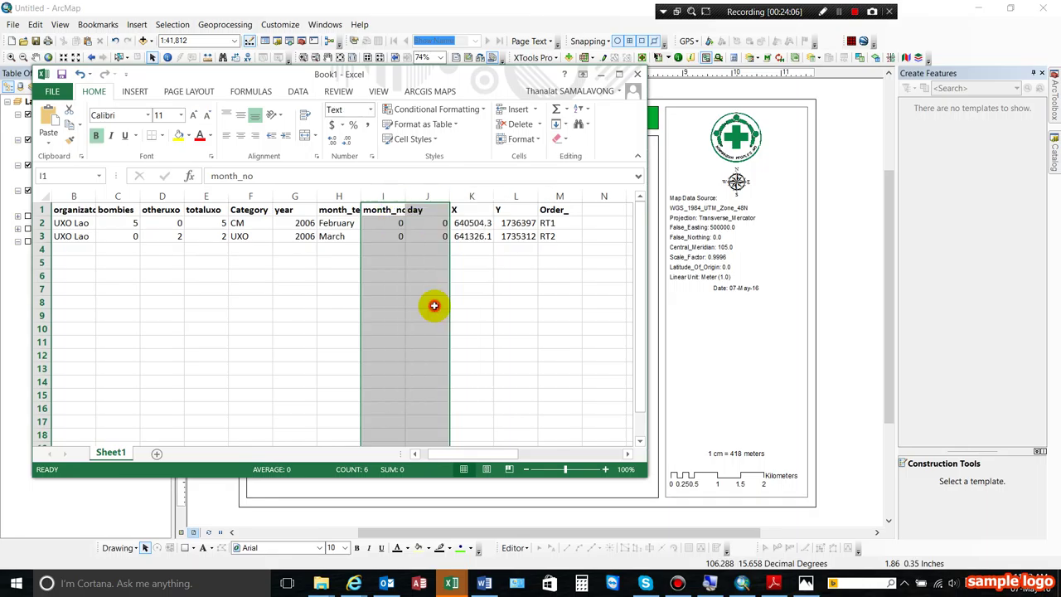
Insert a blank column after report_id and move the Order_ header and its values into it.
{"action": "left_click", "coordinate": [57, 199]}
{"action": "right_click", "coordinate": [57, 199]}
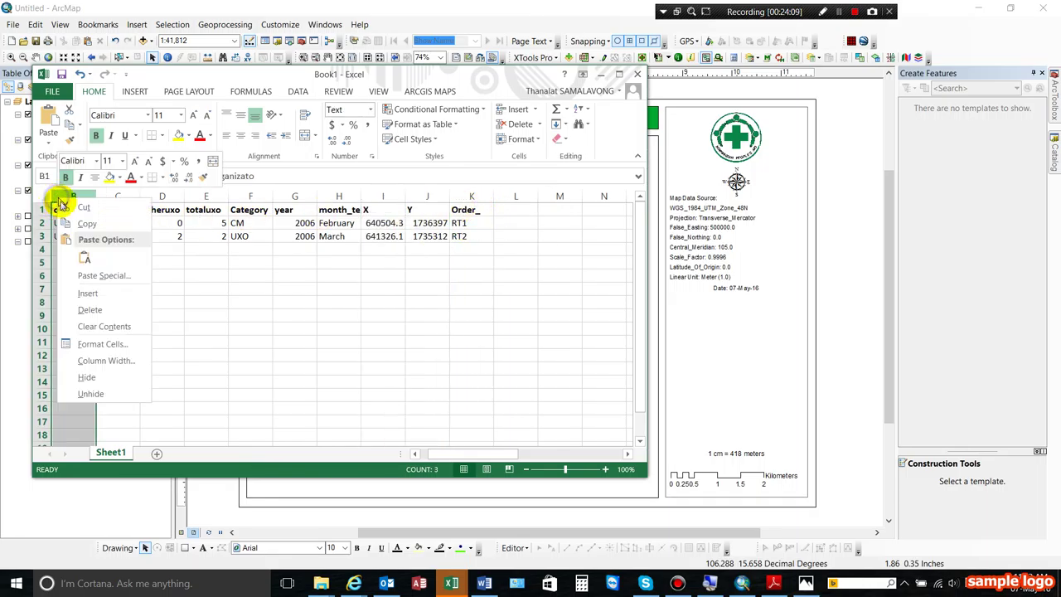
{"action": "left_click", "coordinate": [98, 292]}
{"action": "left_click", "coordinate": [602, 215]}
{"action": "key", "text": "ctrl+shift+Down"}
{"action": "left_click_drag", "start_coordinate": [587, 207], "coordinate": [107, 212]}
{"action": "left_click_drag", "start_coordinate": [236, 292], "coordinate": [199, 259]}
{"action": "double_click", "coordinate": [189, 196]}
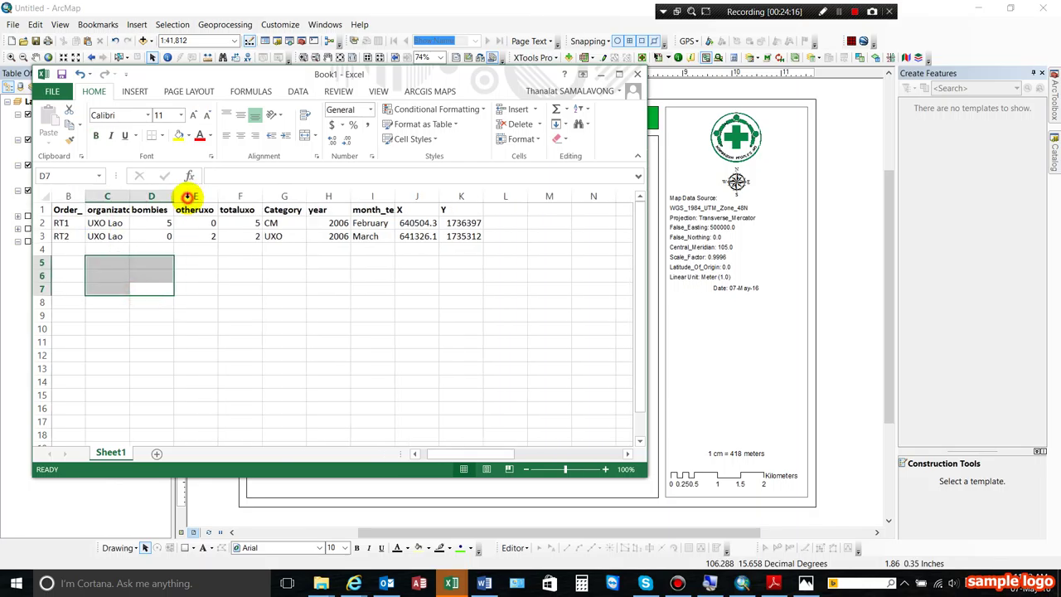
{"action": "left_click", "coordinate": [239, 288]}
Rename the month_text header to month and the Order_ header to Order.
{"action": "left_click", "coordinate": [372, 210]}
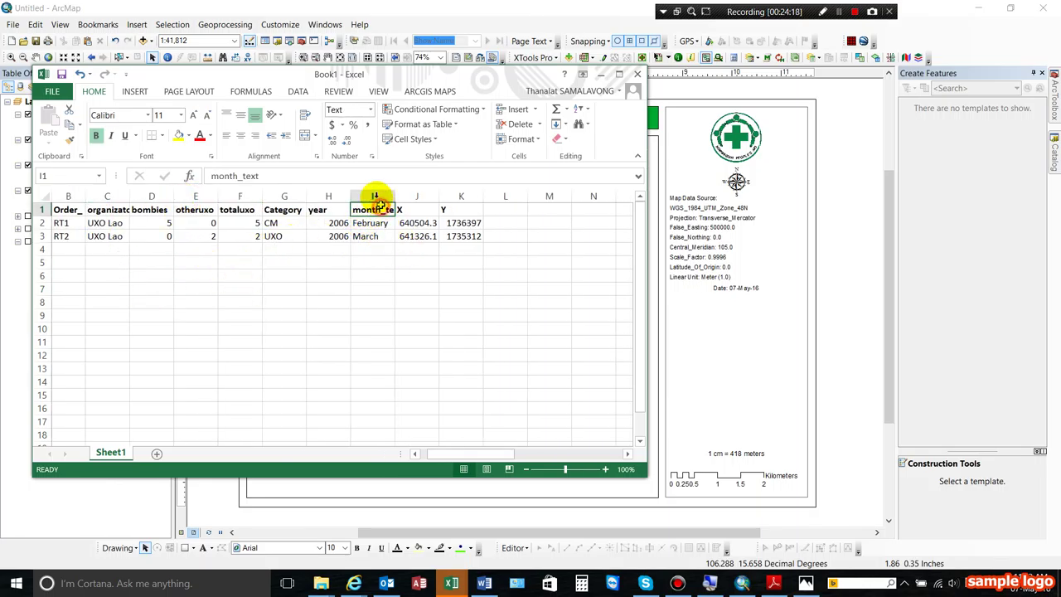
{"action": "double_click", "coordinate": [236, 176]}
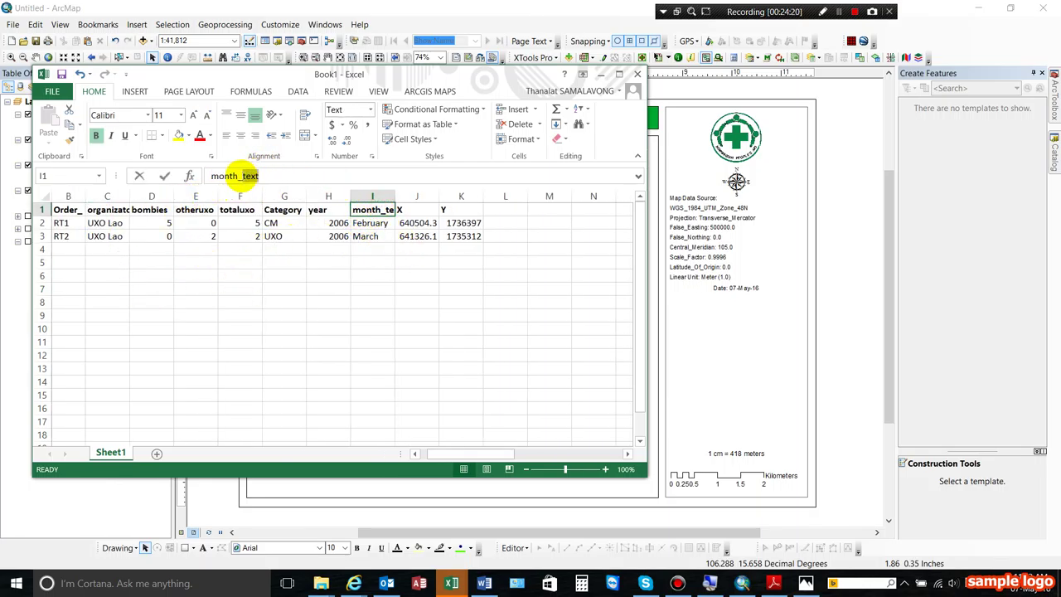
{"action": "key", "text": "BackSpace"}
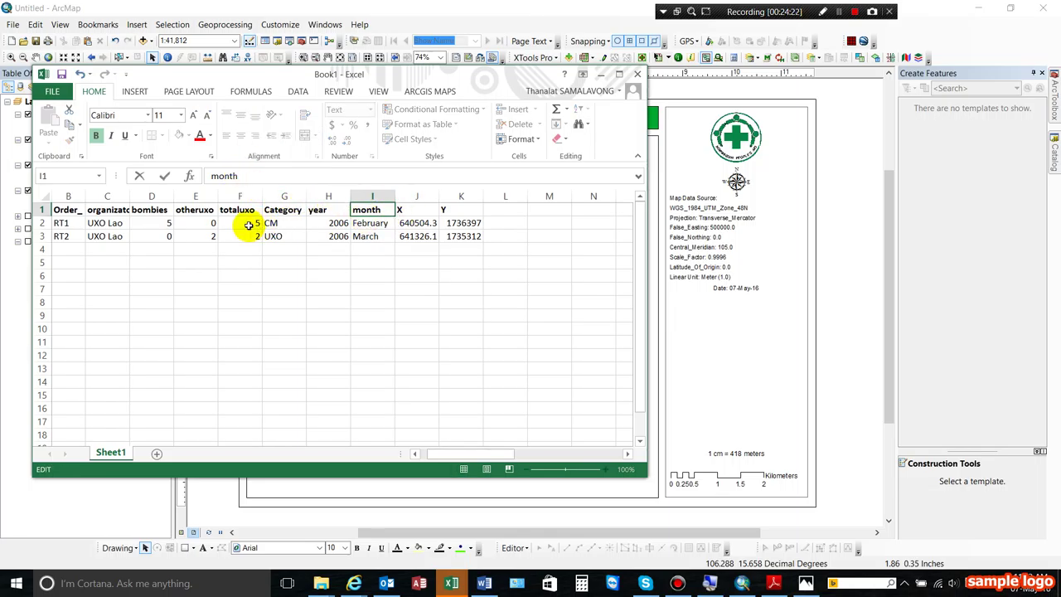
{"action": "left_click", "coordinate": [70, 210]}
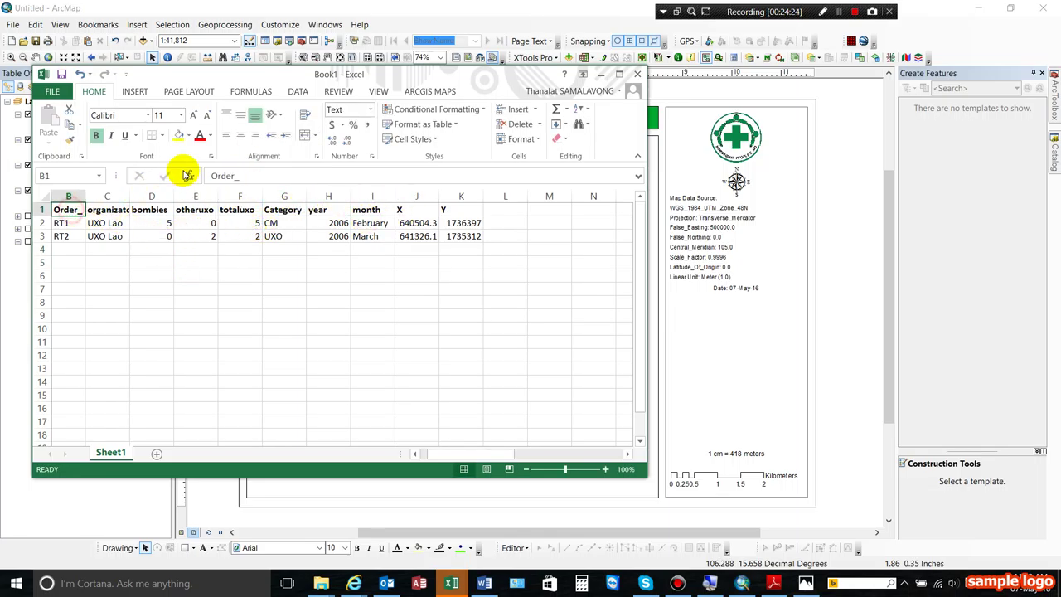
{"action": "left_click", "coordinate": [264, 176]}
{"action": "key", "text": "BackSpace"}
{"action": "left_click", "coordinate": [237, 302]}
Format the X and Y coordinate values as Number with 0 decimal places.
{"action": "left_click", "coordinate": [73, 210]}
{"action": "left_click_drag", "start_coordinate": [93, 213], "coordinate": [450, 237]}
{"action": "left_click", "coordinate": [457, 256]}
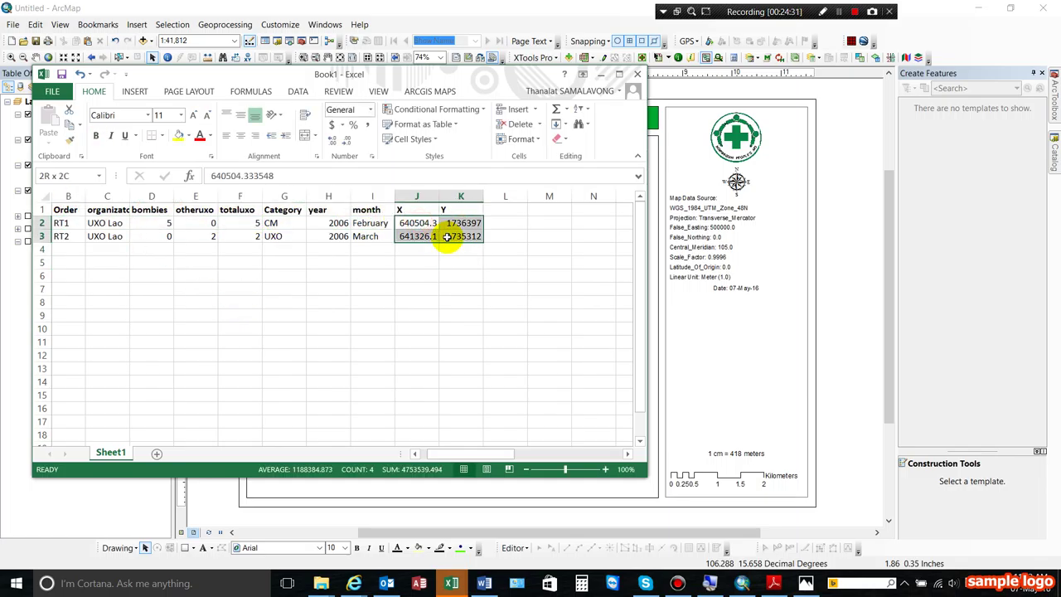
{"action": "right_click", "coordinate": [448, 238]}
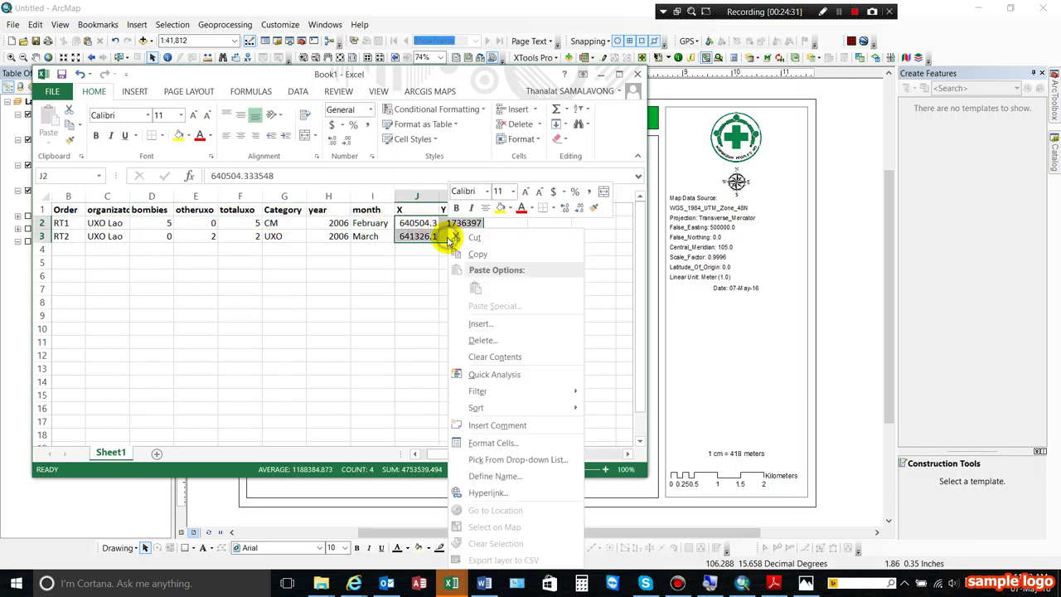
{"action": "left_click", "coordinate": [505, 444]}
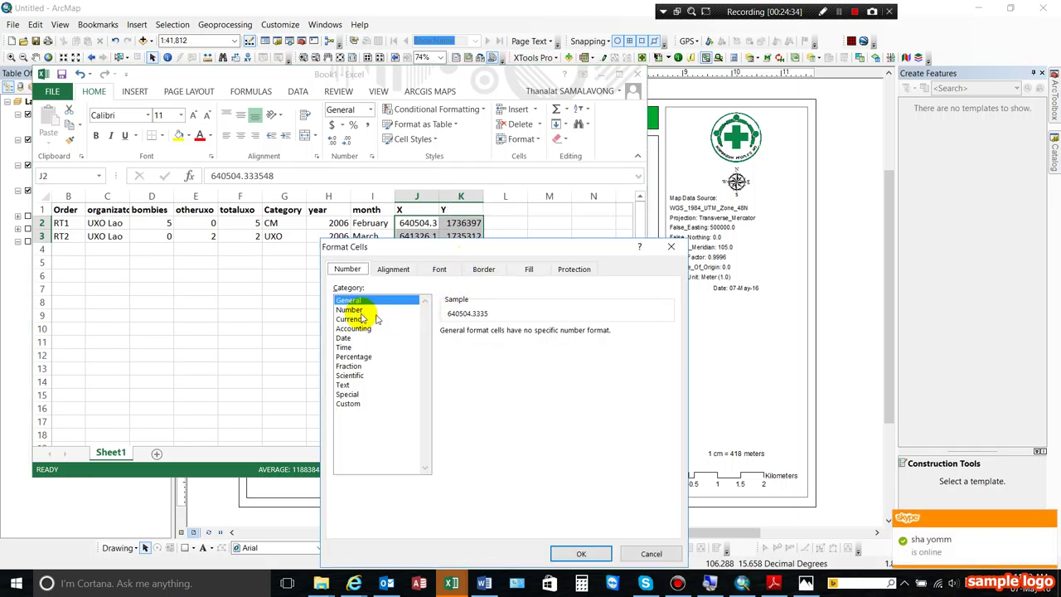
{"action": "left_click", "coordinate": [350, 309]}
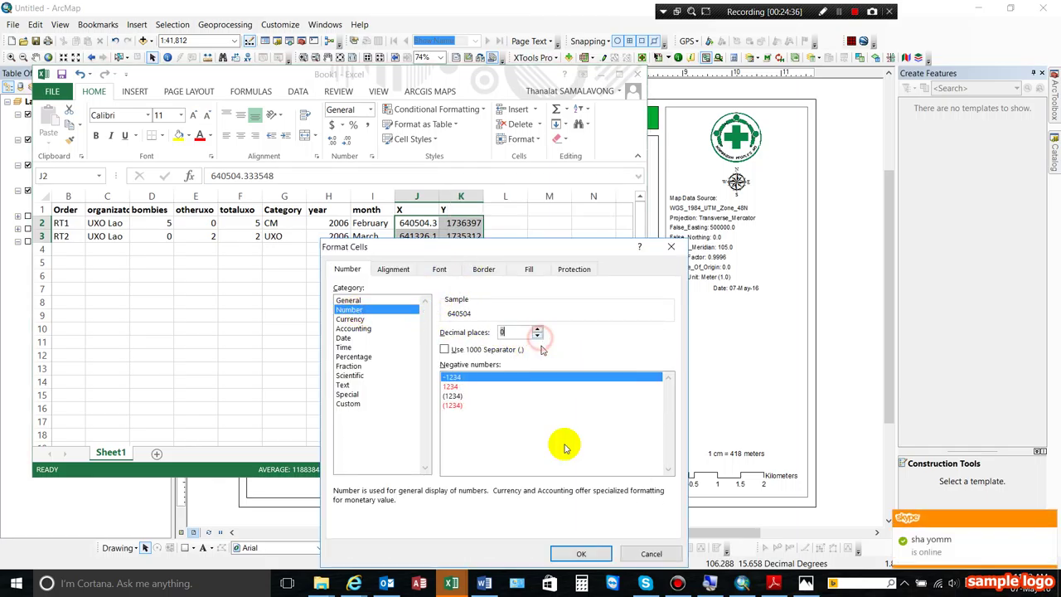
{"action": "left_click", "coordinate": [580, 553]}
{"action": "left_click", "coordinate": [441, 329]}
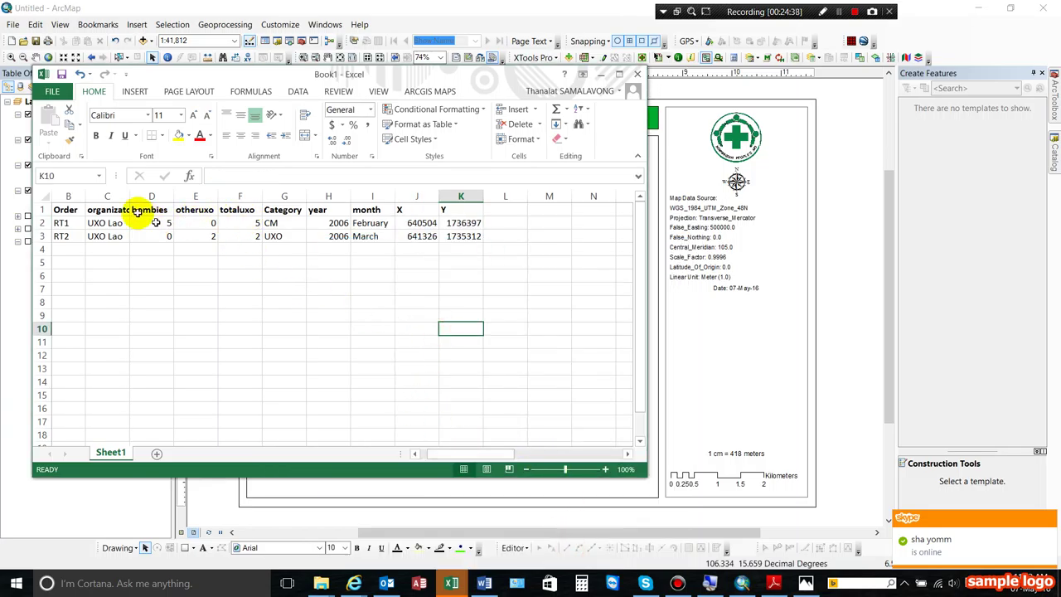
Apply all borders to the whole table from the Order header through the last Y value.
{"action": "left_click_drag", "start_coordinate": [66, 209], "coordinate": [448, 238]}
{"action": "left_click", "coordinate": [163, 136]}
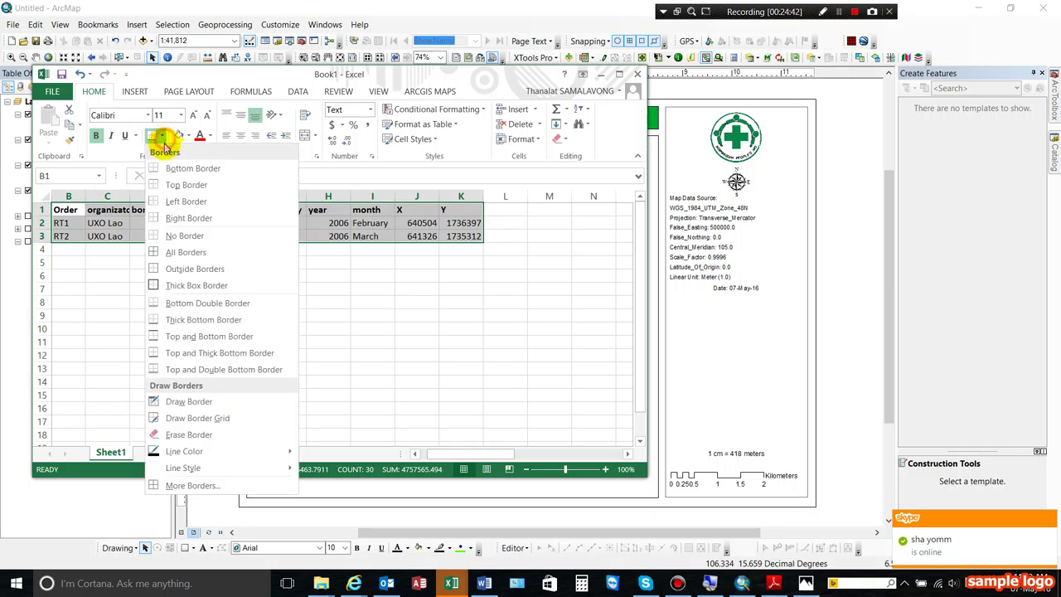
{"action": "left_click", "coordinate": [169, 251]}
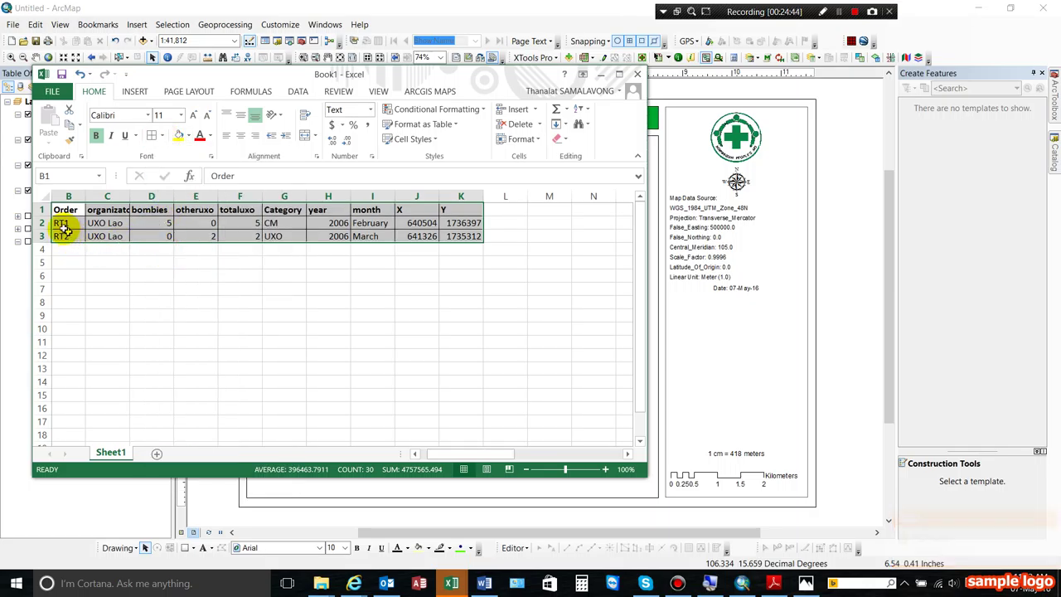
Make the header row taller and centre its text horizontally and vertically.
{"action": "left_click_drag", "start_coordinate": [46, 218], "coordinate": [450, 215]}
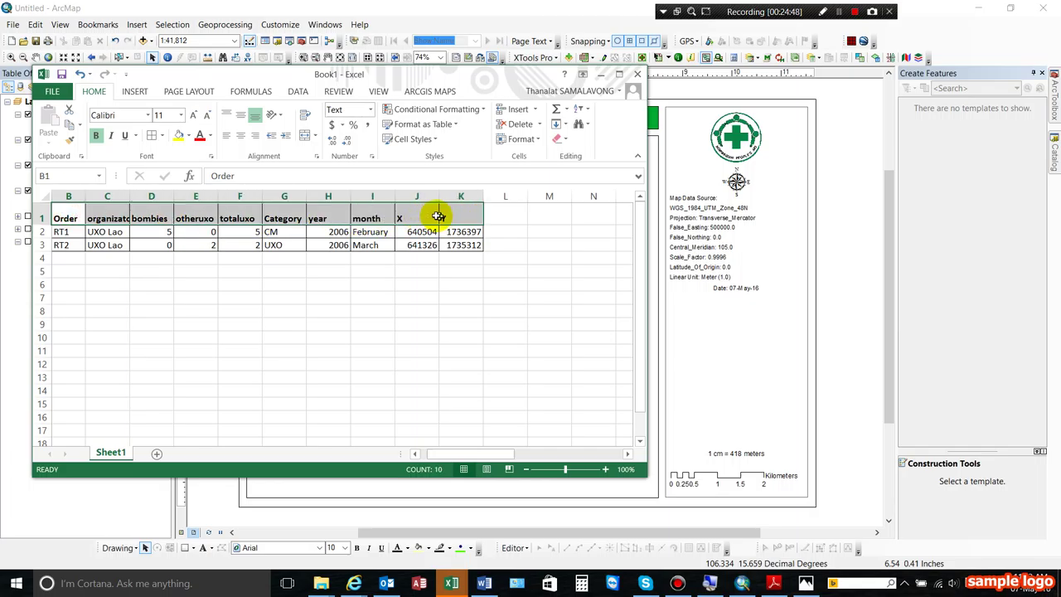
{"action": "left_click", "coordinate": [240, 135]}
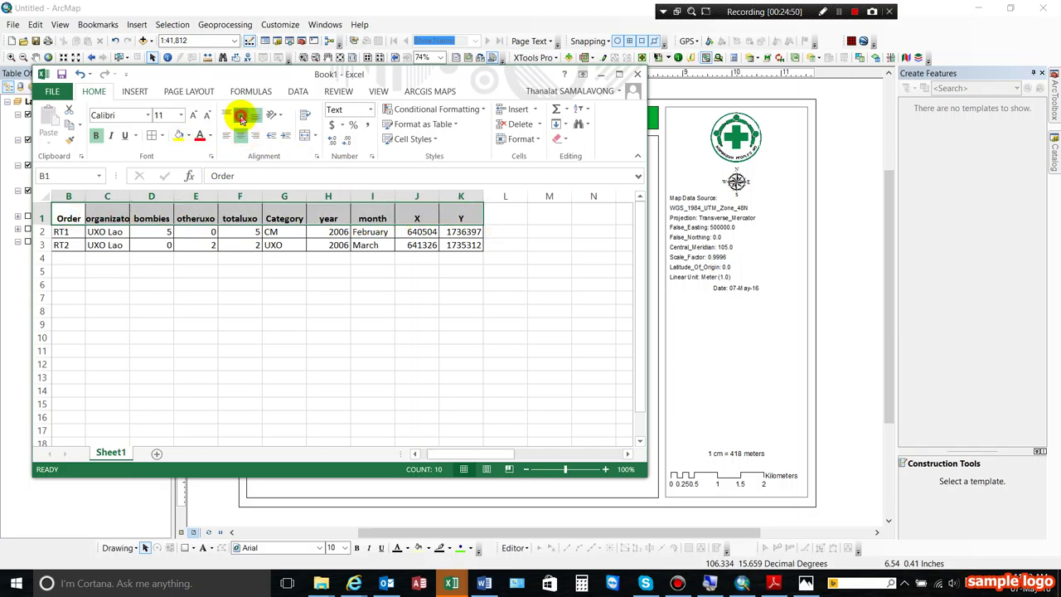
{"action": "left_click", "coordinate": [241, 118]}
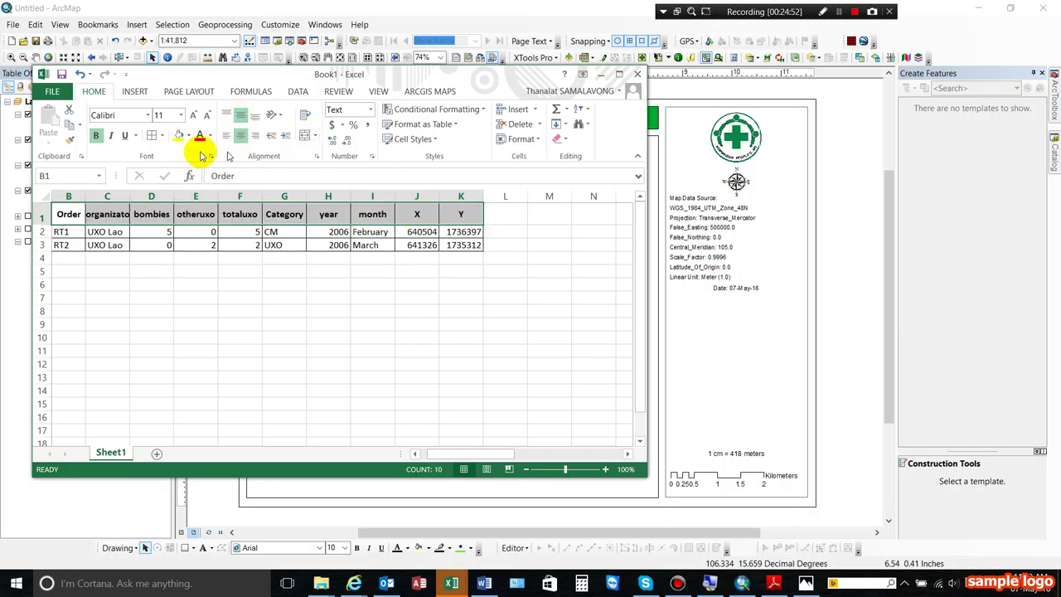
Fill the header row with light grey and widen the organizato column slightly.
{"action": "left_click", "coordinate": [189, 137]}
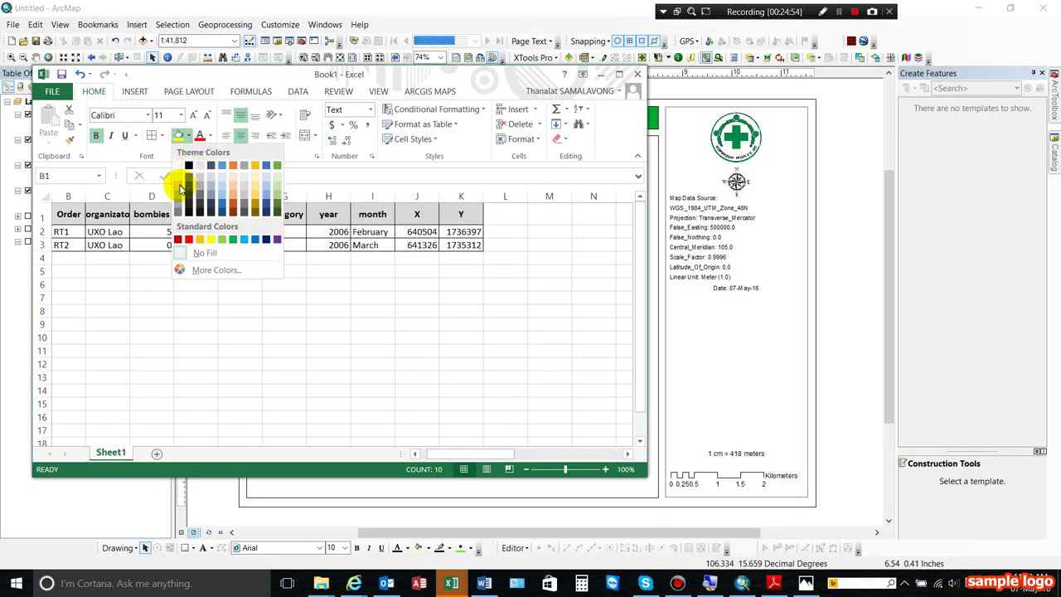
{"action": "left_click", "coordinate": [181, 185]}
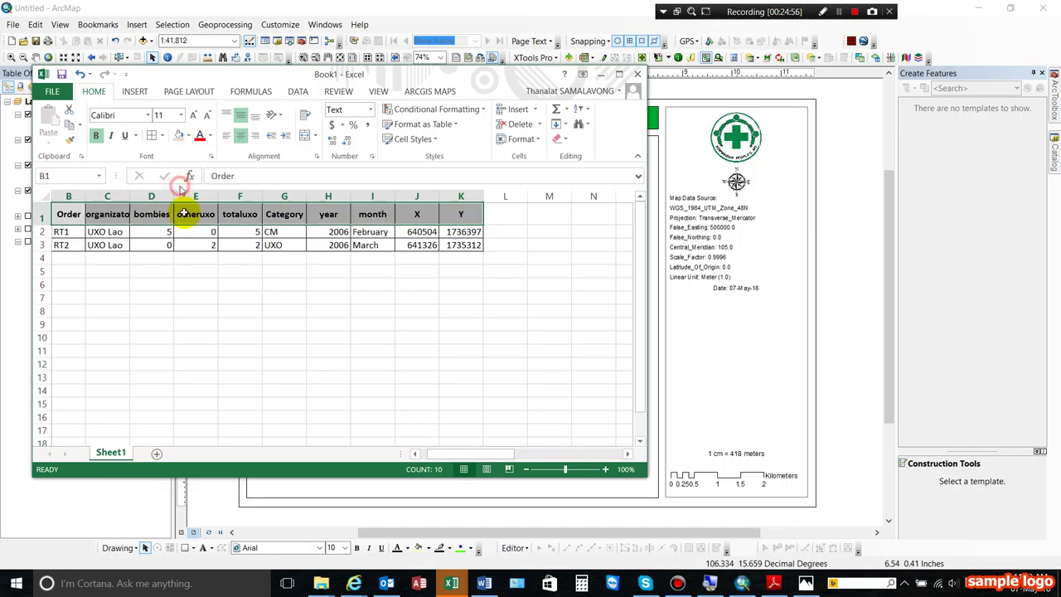
{"action": "left_click", "coordinate": [191, 300]}
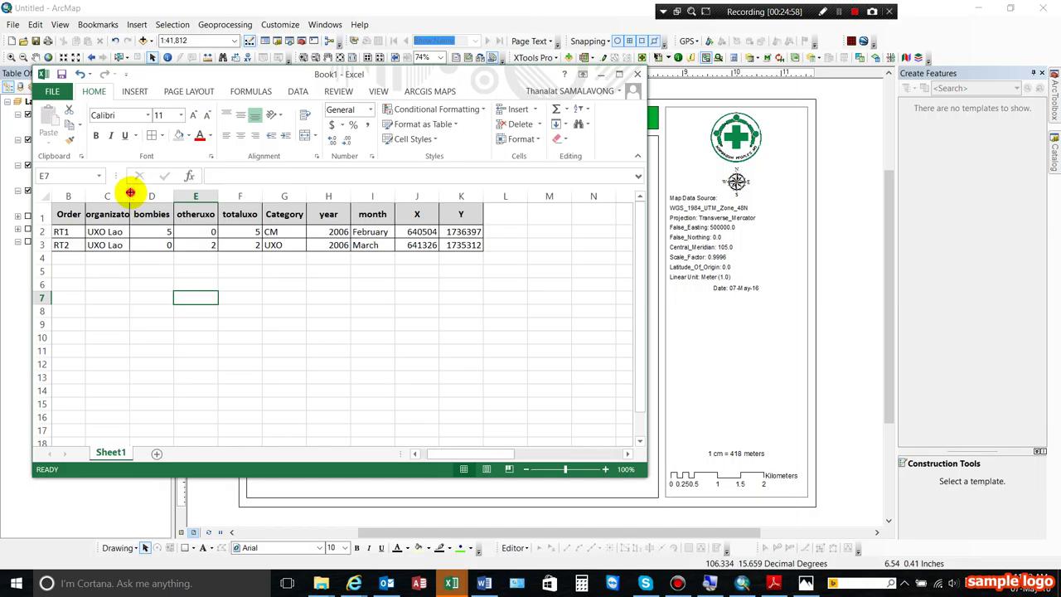
{"action": "left_click_drag", "start_coordinate": [130, 192], "coordinate": [135, 201]}
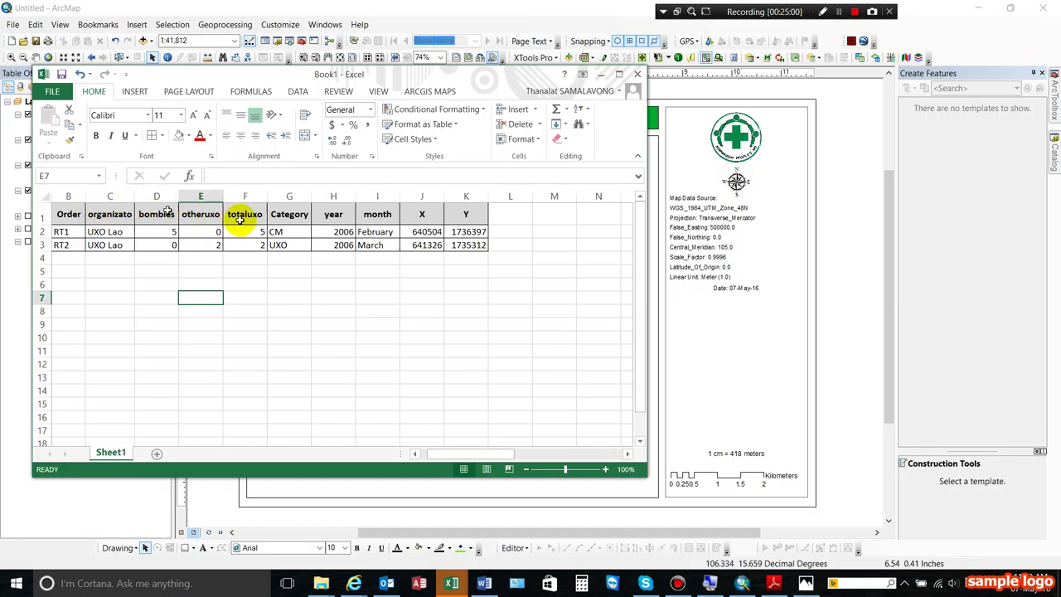
{"action": "left_click", "coordinate": [406, 259]}
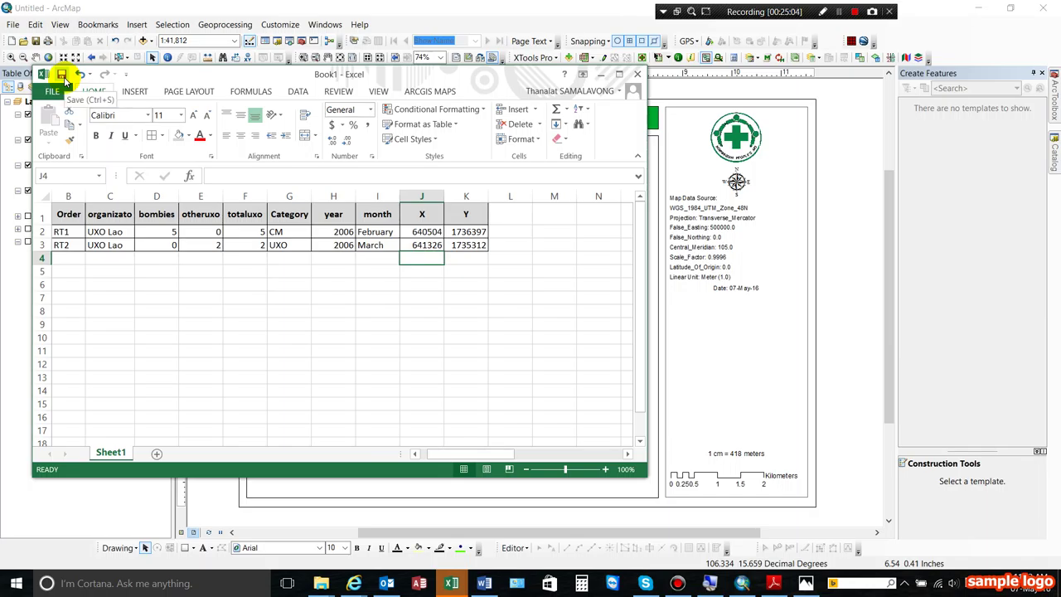
Start saving the workbook and browse to the DATA (D:) drive as its location.
{"action": "left_click", "coordinate": [63, 77]}
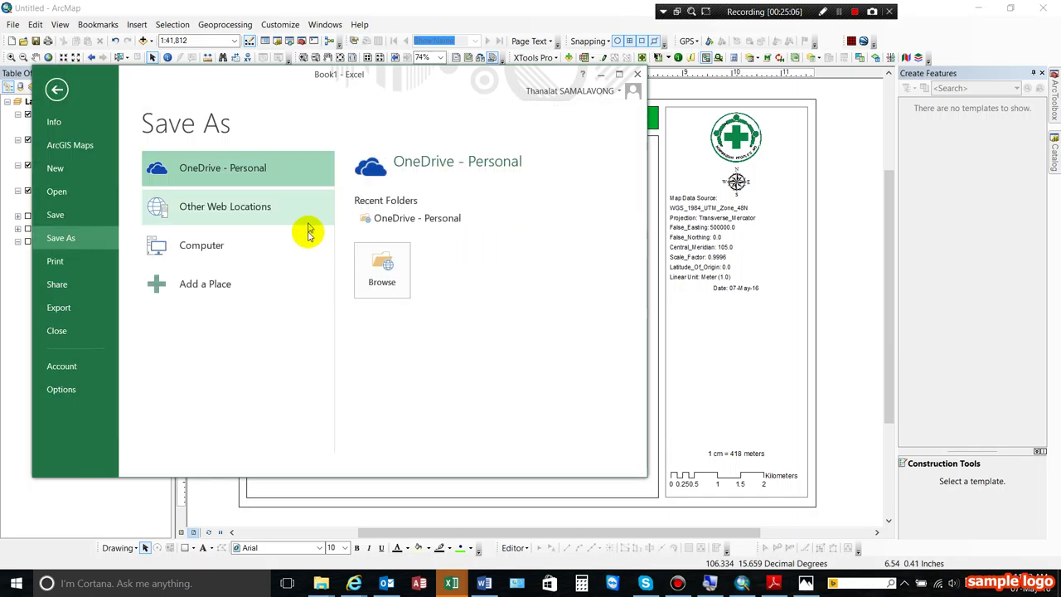
{"action": "left_click", "coordinate": [391, 266]}
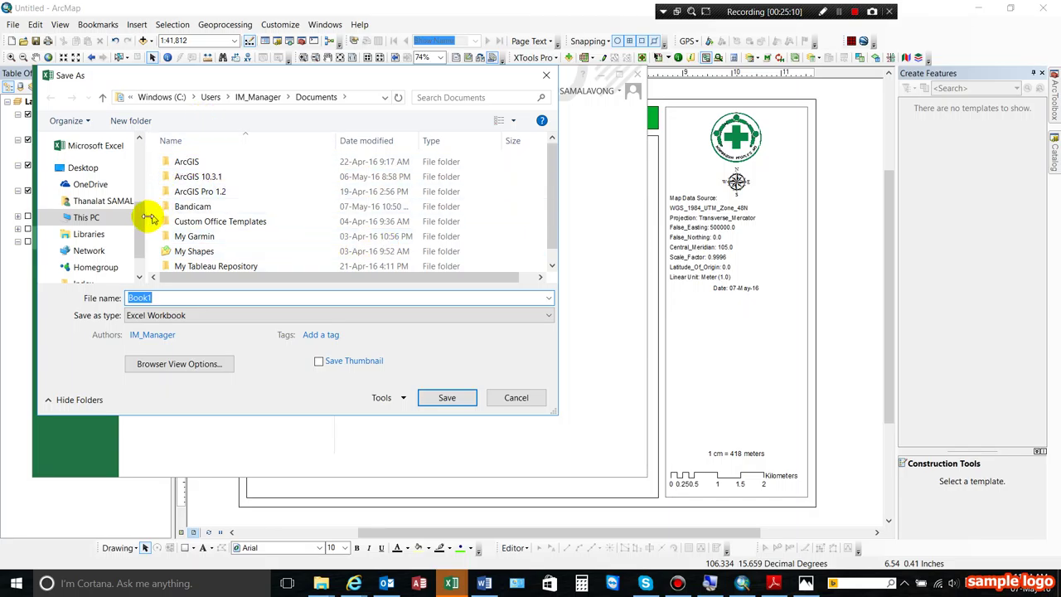
{"action": "left_click_drag", "start_coordinate": [141, 220], "coordinate": [138, 157]}
{"action": "scroll", "coordinate": [149, 178], "scroll_direction": "down", "scroll_amount": 10}
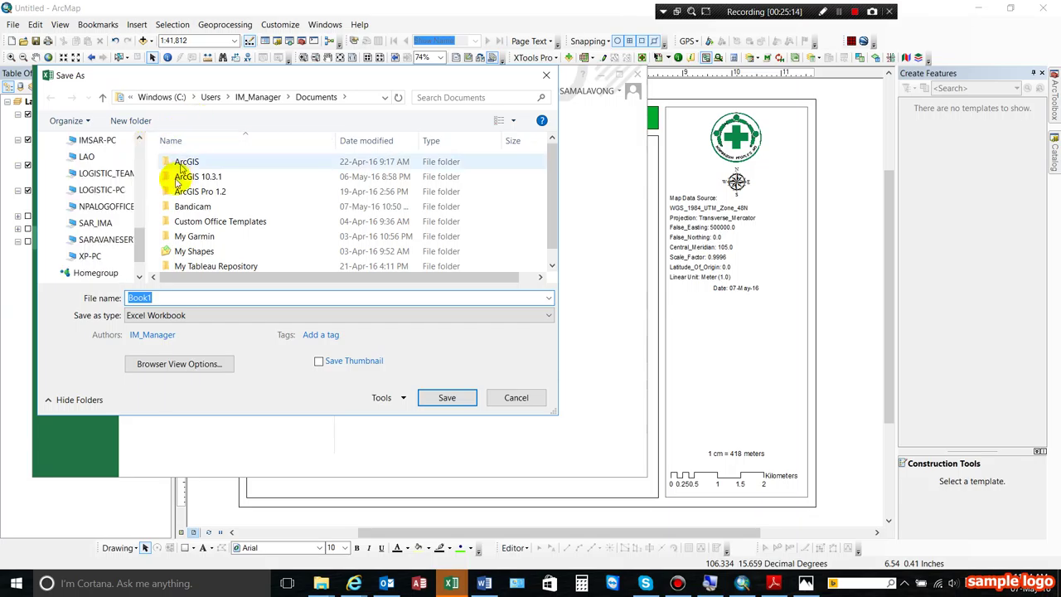
{"action": "left_click", "coordinate": [140, 243]}
{"action": "mouse_move", "coordinate": [141, 212]}
{"action": "left_mouse_down"}
{"action": "mouse_move", "coordinate": [135, 147]}
{"action": "mouse_move", "coordinate": [130, 199]}
{"action": "left_mouse_up"}
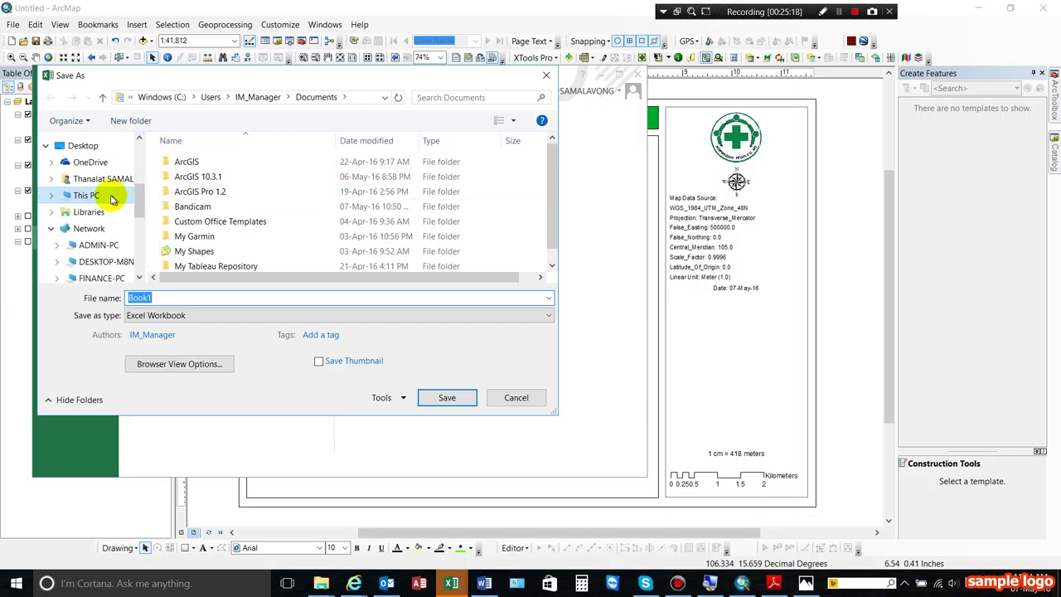
{"action": "left_click", "coordinate": [113, 196]}
{"action": "scroll", "coordinate": [373, 222], "scroll_direction": "down", "scroll_amount": 5}
{"action": "scroll", "coordinate": [389, 213], "scroll_direction": "up", "scroll_amount": 2}
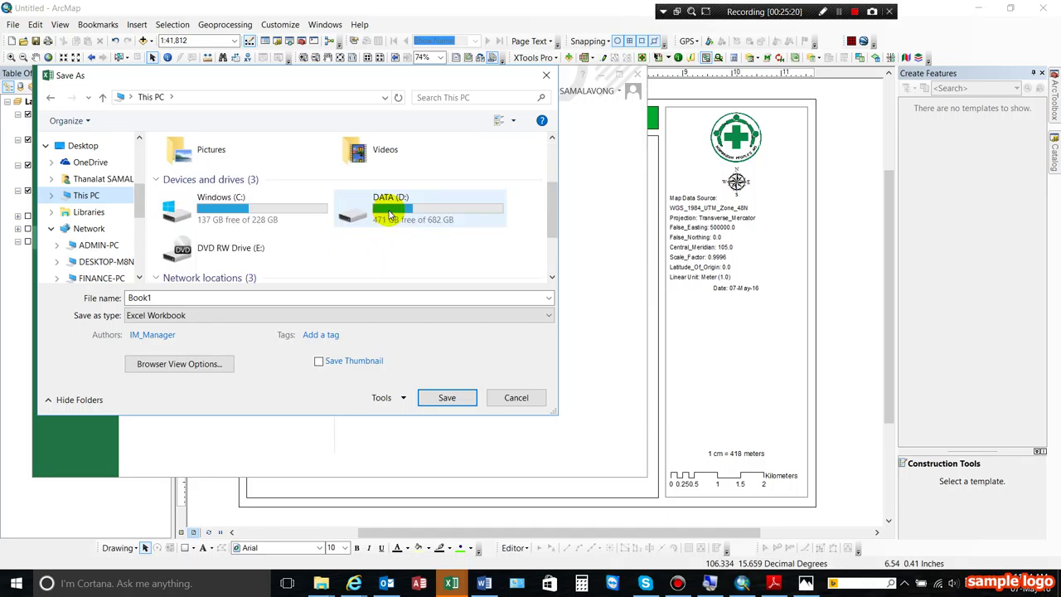
{"action": "double_click", "coordinate": [390, 214]}
{"action": "double_click", "coordinate": [220, 167]}
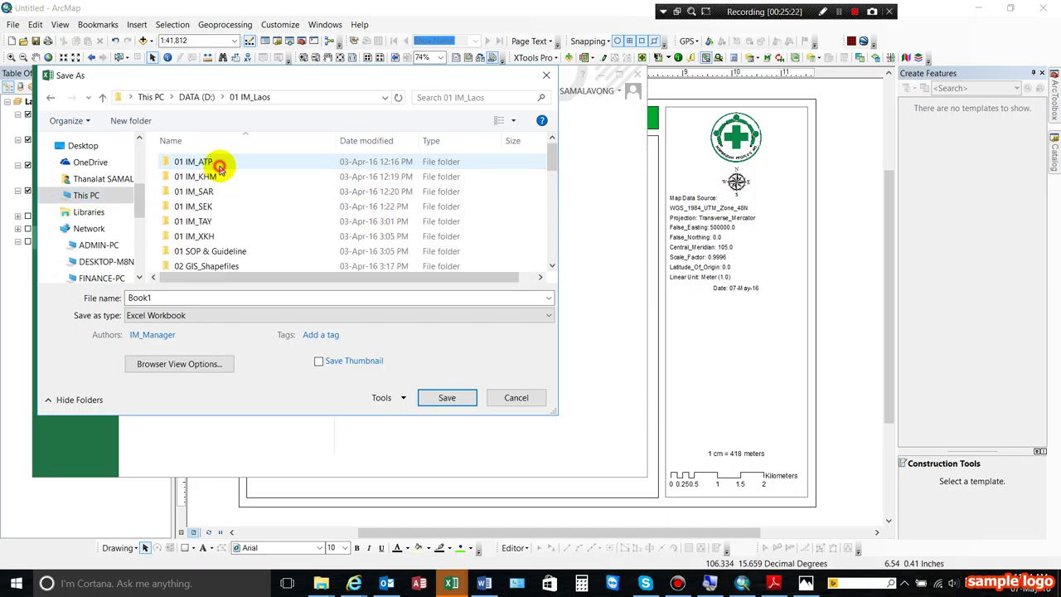
{"action": "left_click", "coordinate": [196, 97]}
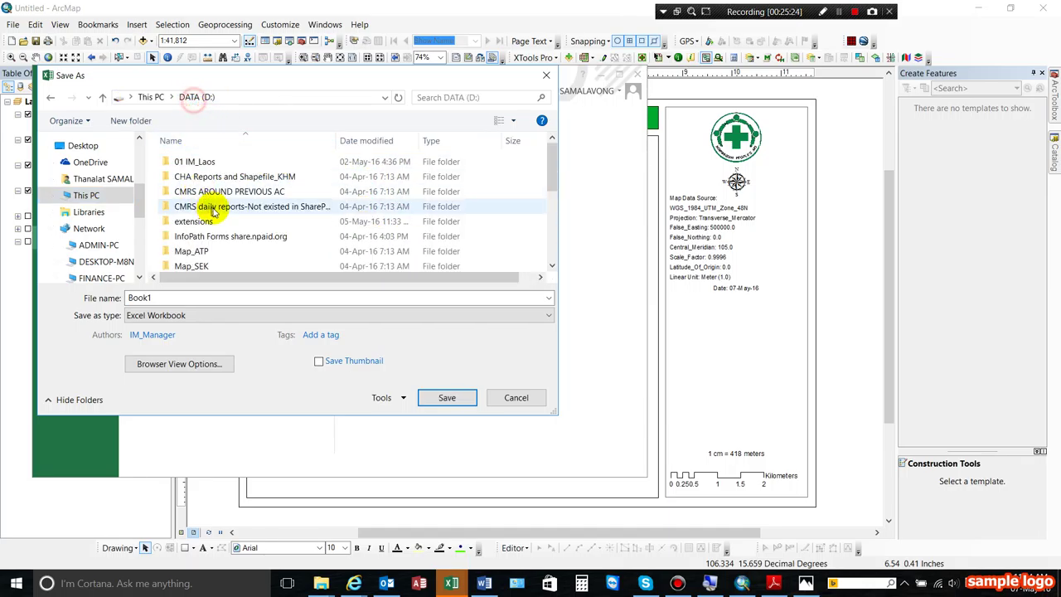
Set the save location to Training > IM_SAR > 01 Data > 1401_Saravane > 1401073_Maisivilai > NTS > Shapefile.
{"action": "scroll", "coordinate": [201, 208], "scroll_direction": "down", "scroll_amount": 2}
{"action": "scroll", "coordinate": [207, 228], "scroll_direction": "down", "scroll_amount": 2}
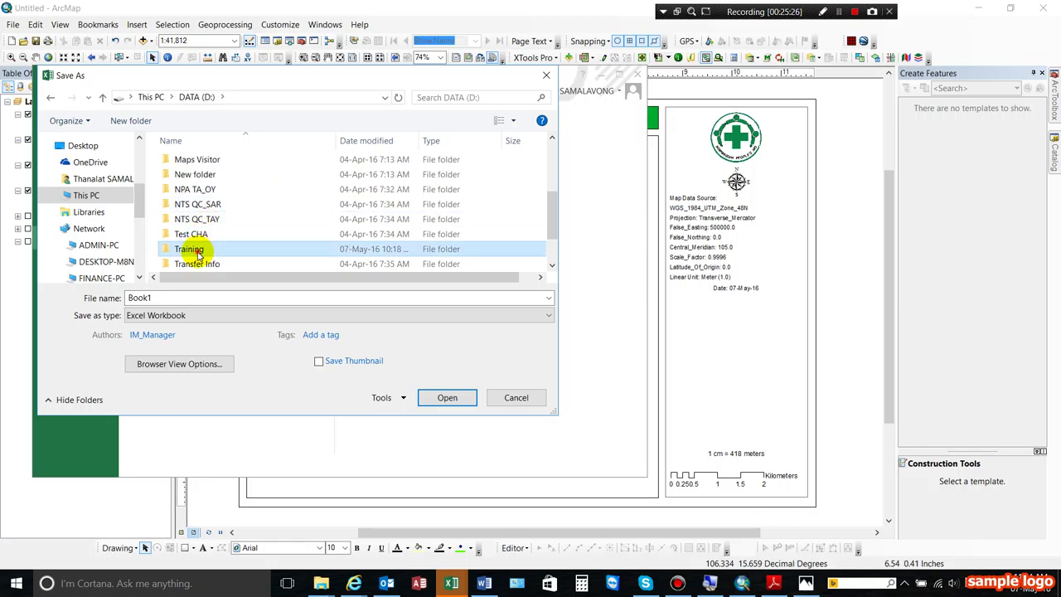
{"action": "double_click", "coordinate": [200, 250]}
{"action": "left_click", "coordinate": [207, 165]}
{"action": "double_click", "coordinate": [207, 164]}
{"action": "double_click", "coordinate": [207, 164]}
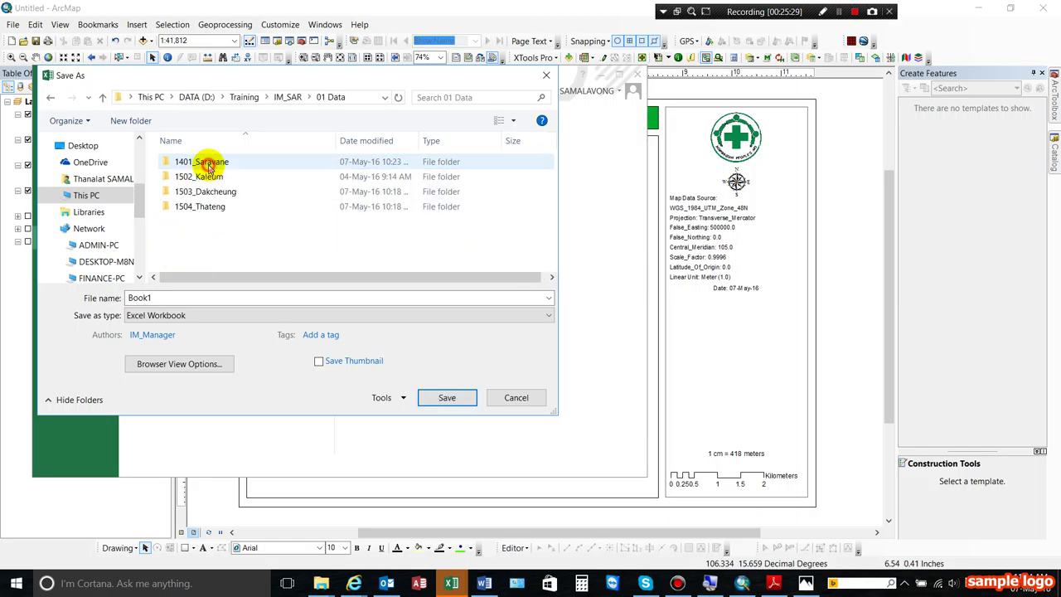
{"action": "double_click", "coordinate": [207, 163]}
{"action": "double_click", "coordinate": [207, 163]}
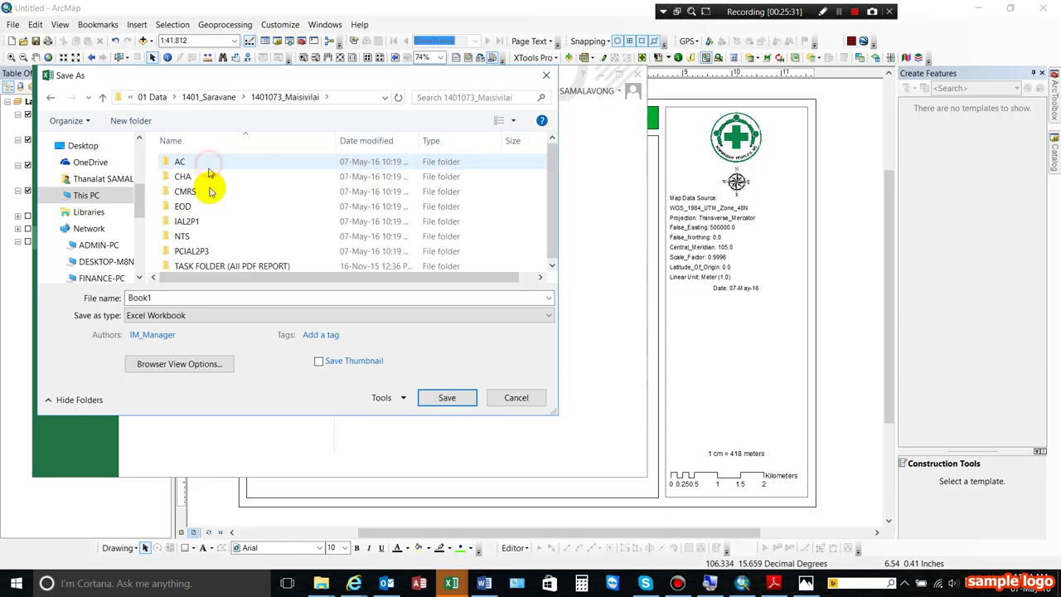
{"action": "double_click", "coordinate": [187, 237]}
{"action": "double_click", "coordinate": [194, 208]}
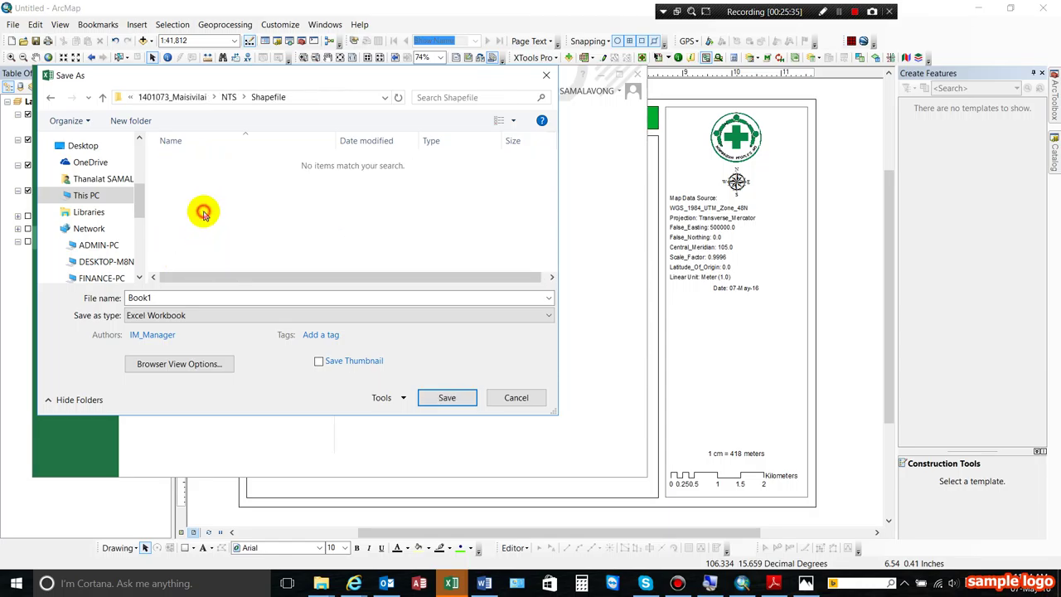
Save the workbook as Roving Task and close it.
{"action": "double_click", "coordinate": [190, 297]}
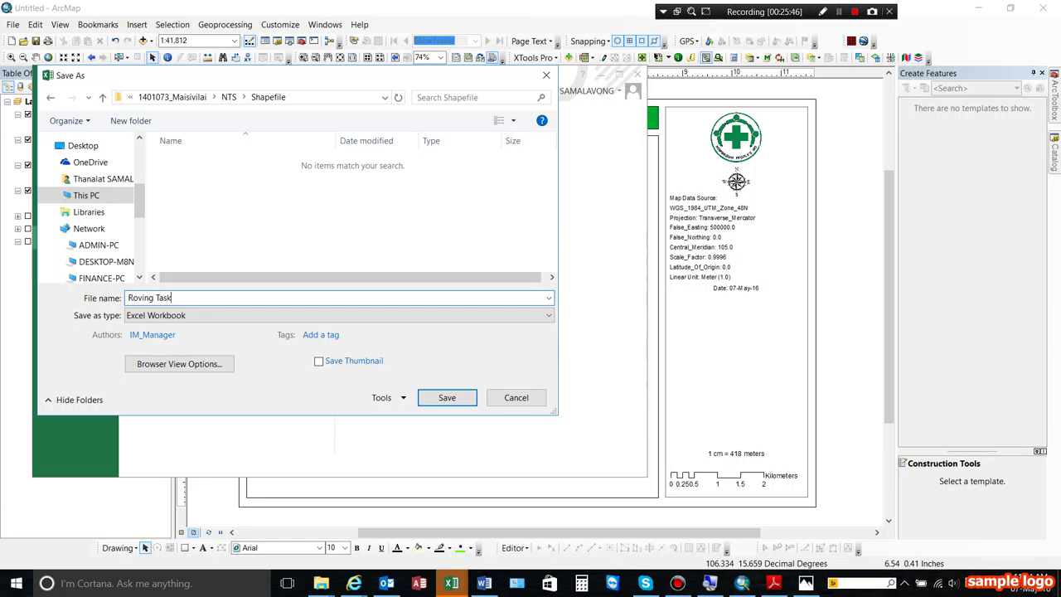
{"action": "left_click", "coordinate": [447, 398]}
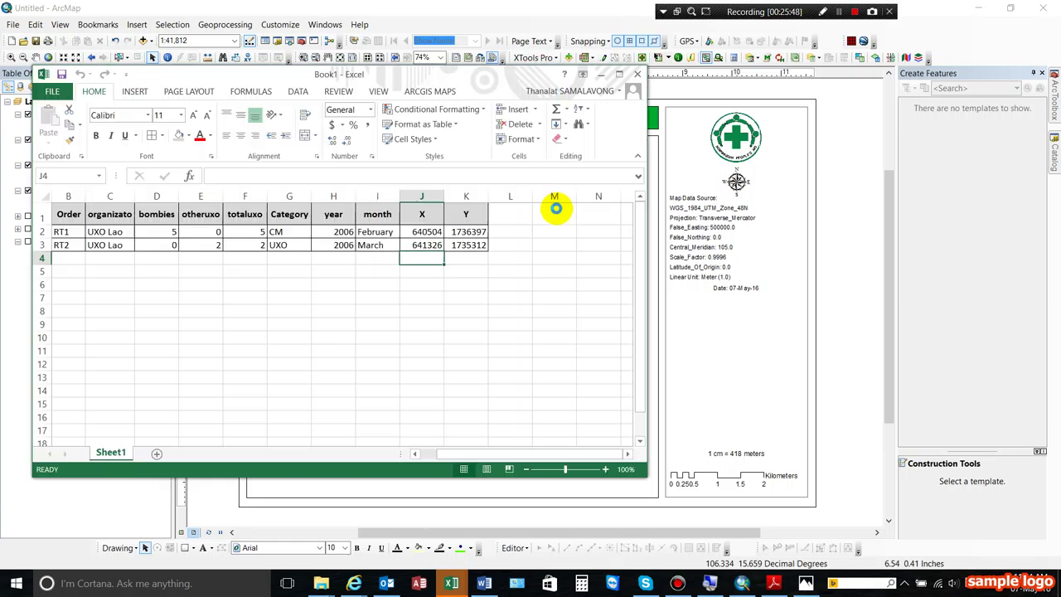
{"action": "left_click", "coordinate": [636, 76]}
Switch to the Book2 workbook and delete the columns from FID through PCODE.
{"action": "mouse_move", "coordinate": [450, 582]}
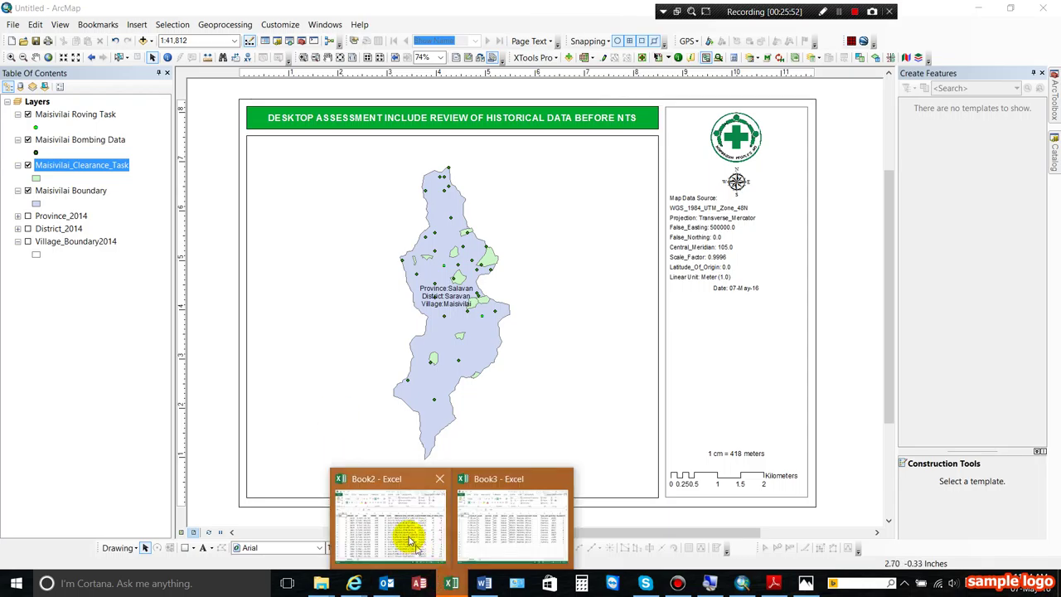
{"action": "left_click", "coordinate": [412, 541]}
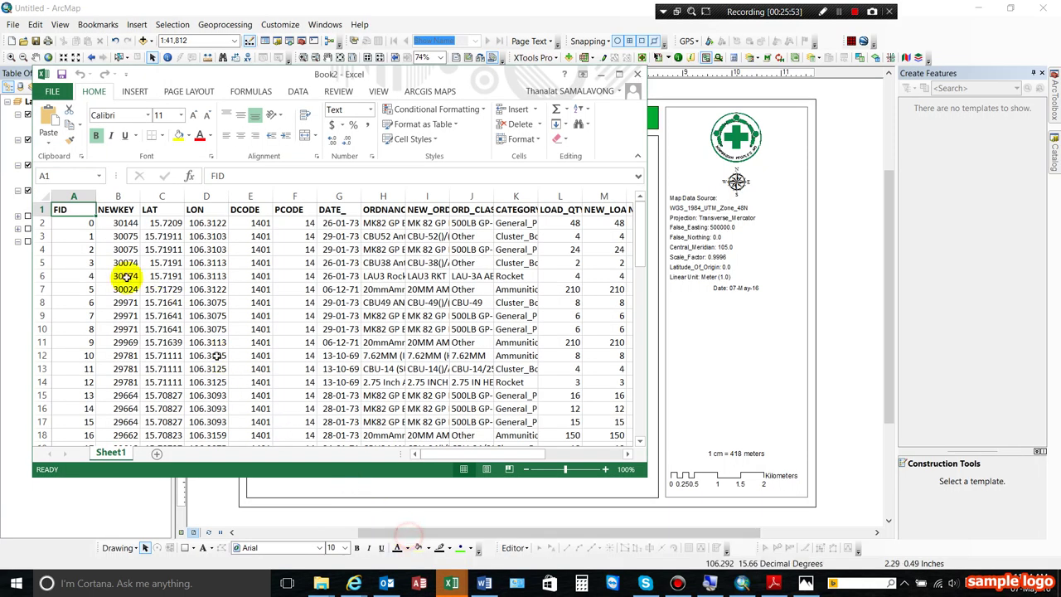
{"action": "left_click", "coordinate": [70, 196]}
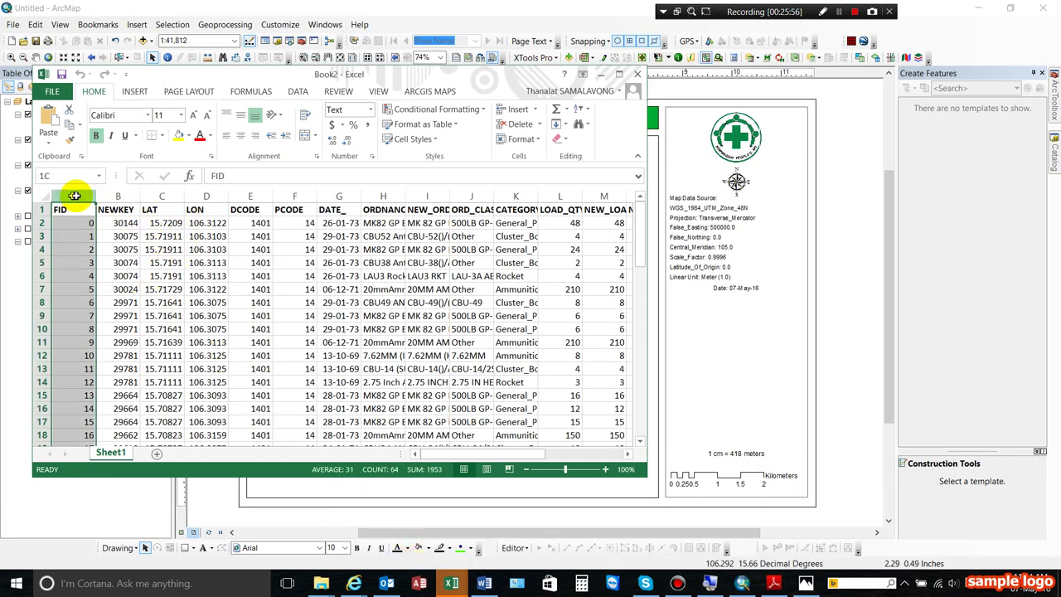
{"action": "left_click_drag", "start_coordinate": [75, 196], "coordinate": [280, 191]}
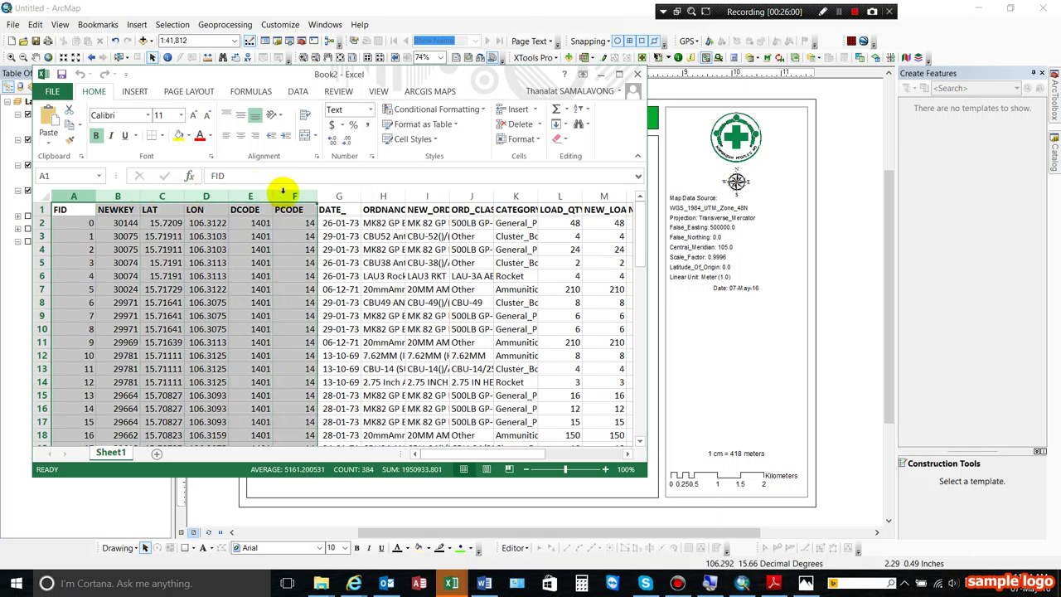
{"action": "right_click", "coordinate": [265, 189]}
{"action": "left_click", "coordinate": [300, 304]}
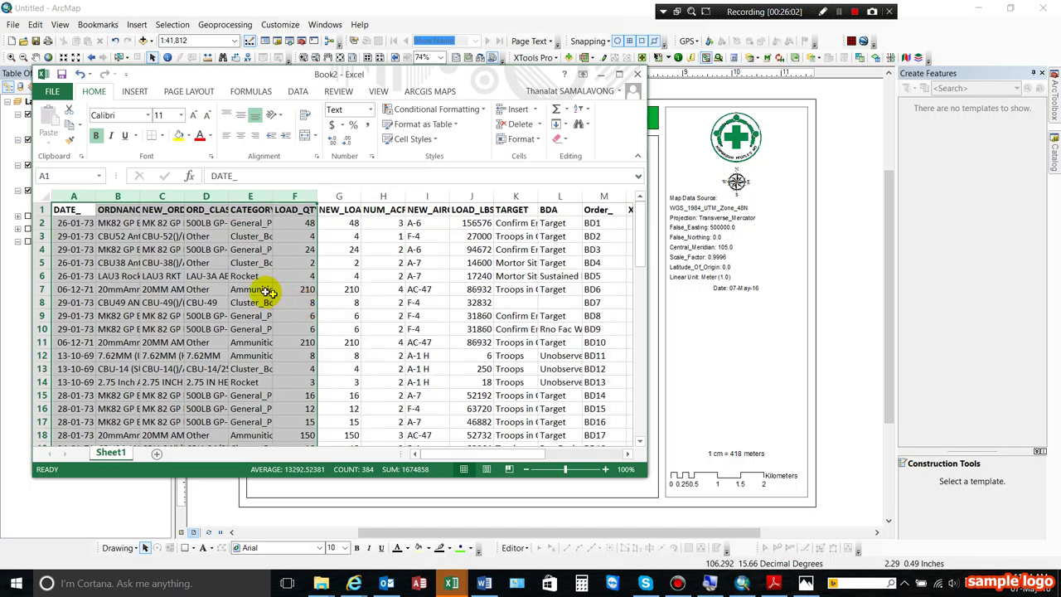
Delete the two ordnance name columns between DATE_ and ORD_CLASS, and widen the ORD_CLASS and CATEGORY columns to fit their contents.
{"action": "left_click_drag", "start_coordinate": [163, 196], "coordinate": [121, 195]}
{"action": "right_click", "coordinate": [124, 206]}
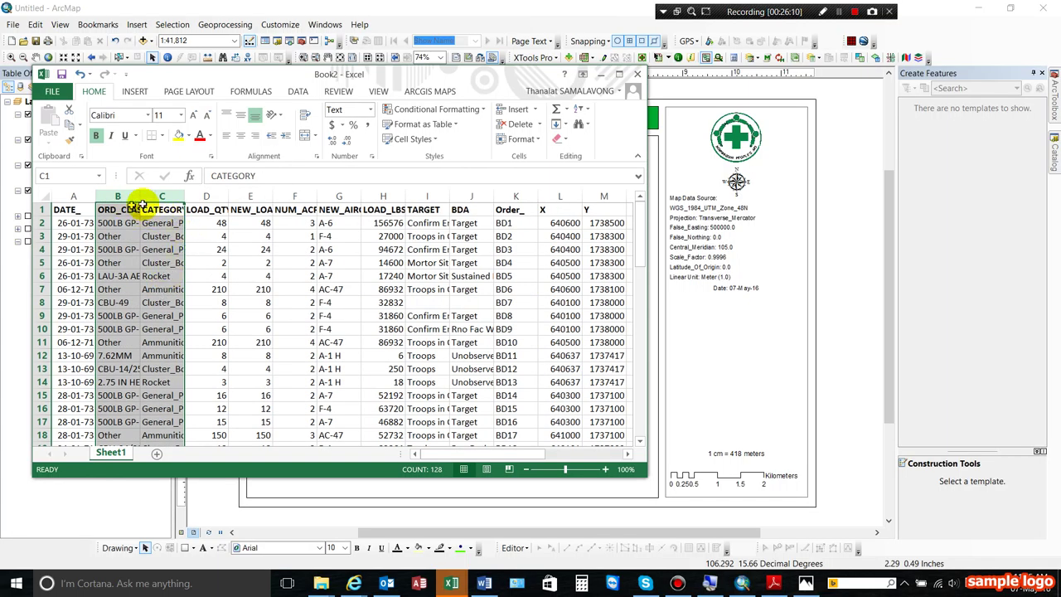
{"action": "double_click", "coordinate": [140, 196]}
{"action": "left_click", "coordinate": [207, 196]}
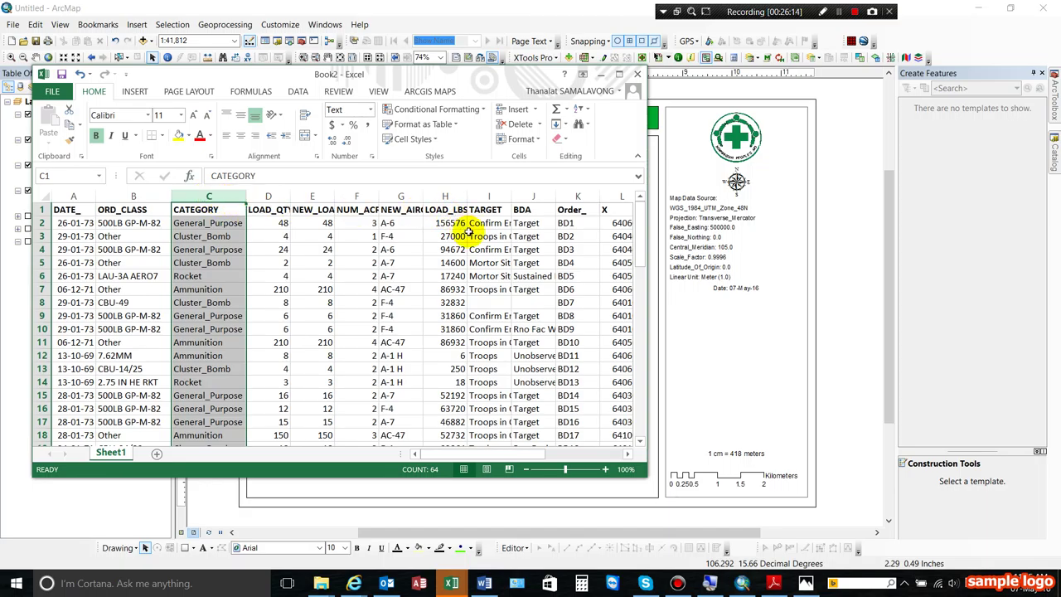
Delete the NEW_LOAD_Q column, the NUM_ACRFT column and the aircraft type column beside it.
{"action": "left_click", "coordinate": [265, 196]}
{"action": "left_click", "coordinate": [312, 196]}
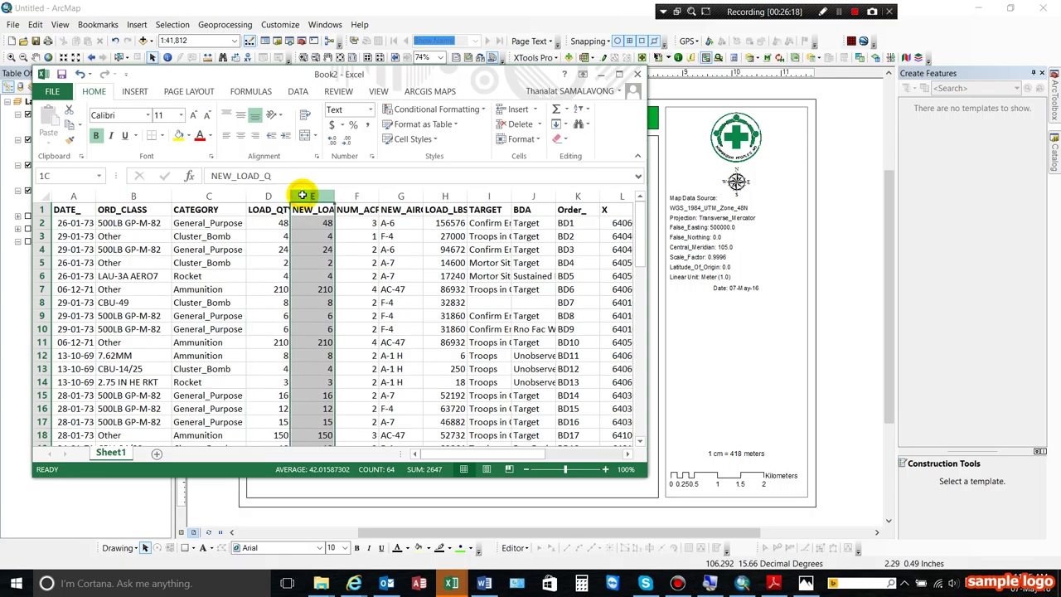
{"action": "right_click", "coordinate": [308, 195]}
{"action": "left_click", "coordinate": [362, 303]}
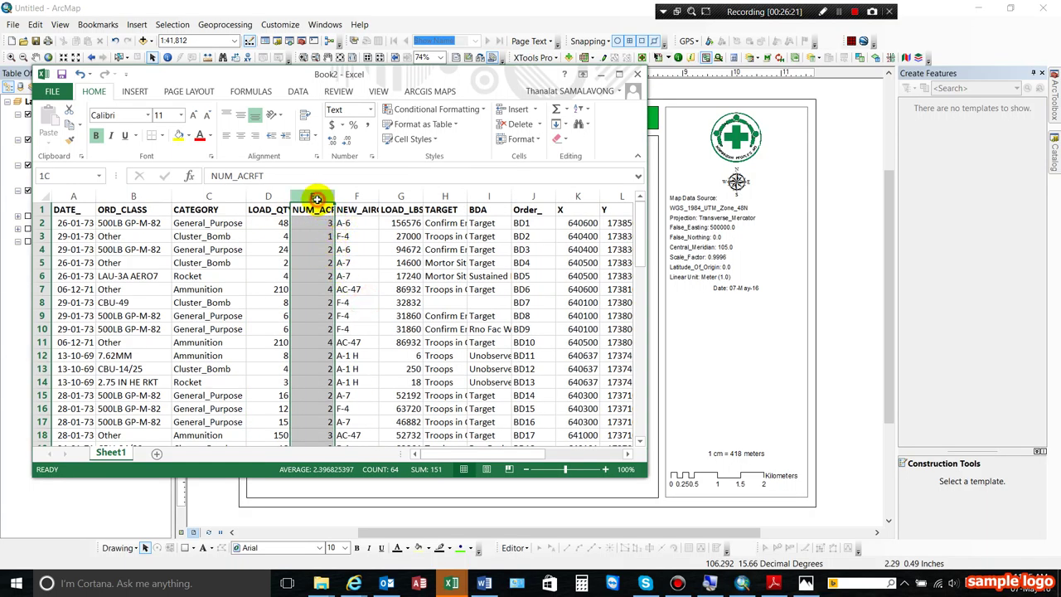
{"action": "left_click_drag", "start_coordinate": [316, 197], "coordinate": [342, 200]}
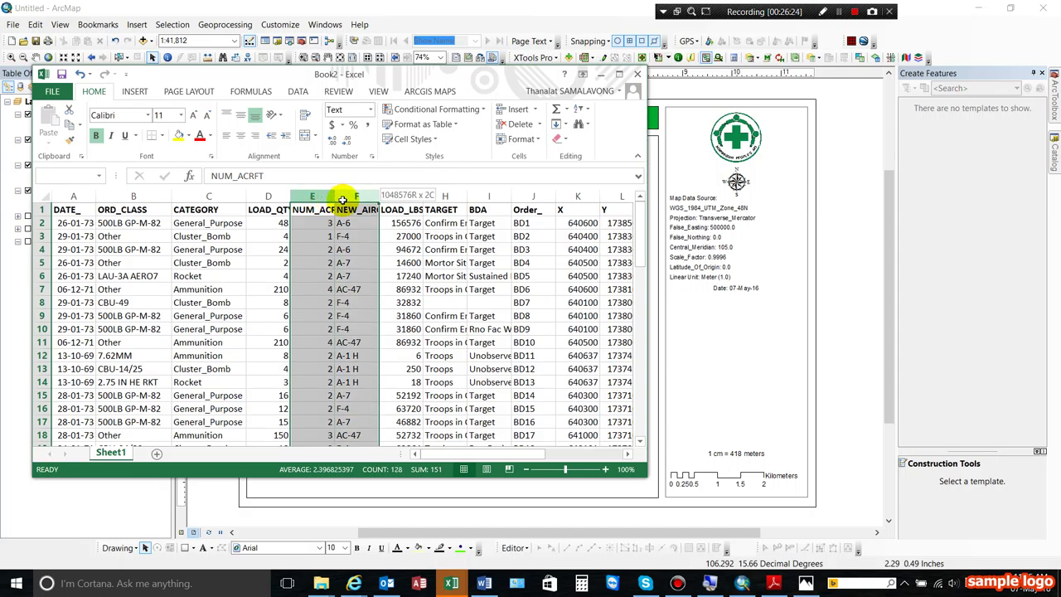
{"action": "right_click", "coordinate": [355, 197]}
{"action": "left_click", "coordinate": [407, 307]}
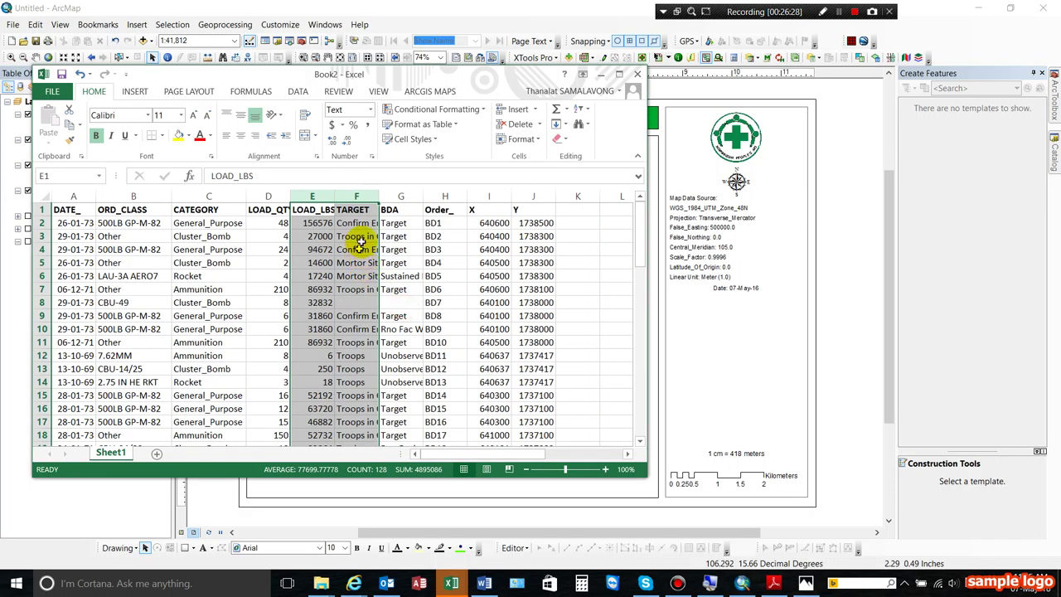
Delete the BDA column between TARGET and Order_.
{"action": "left_click", "coordinate": [400, 196]}
{"action": "right_click", "coordinate": [377, 197]}
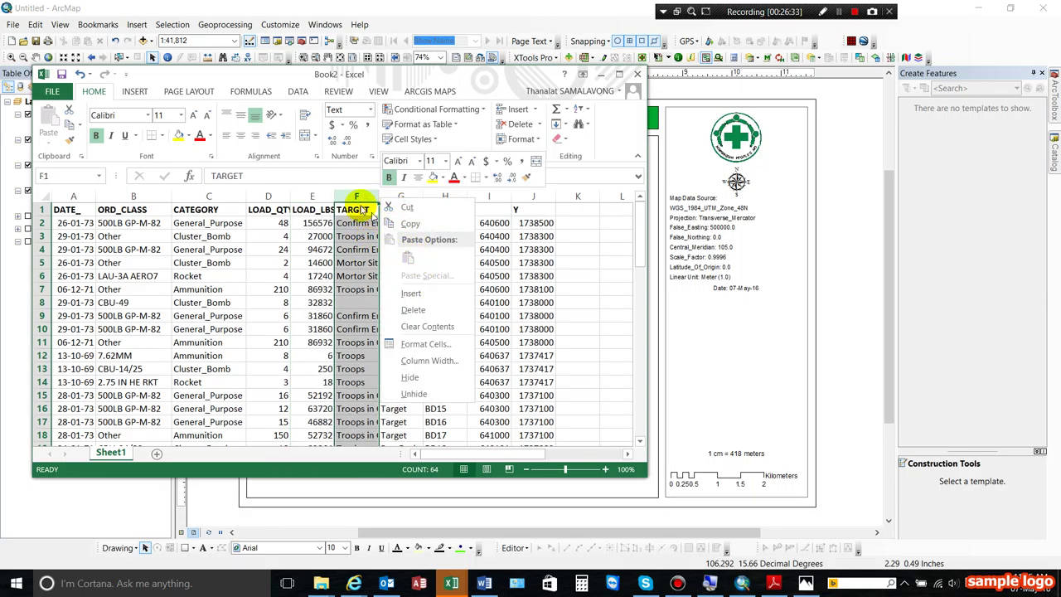
{"action": "left_click", "coordinate": [393, 201]}
{"action": "left_click", "coordinate": [401, 197]}
{"action": "right_click", "coordinate": [400, 199]}
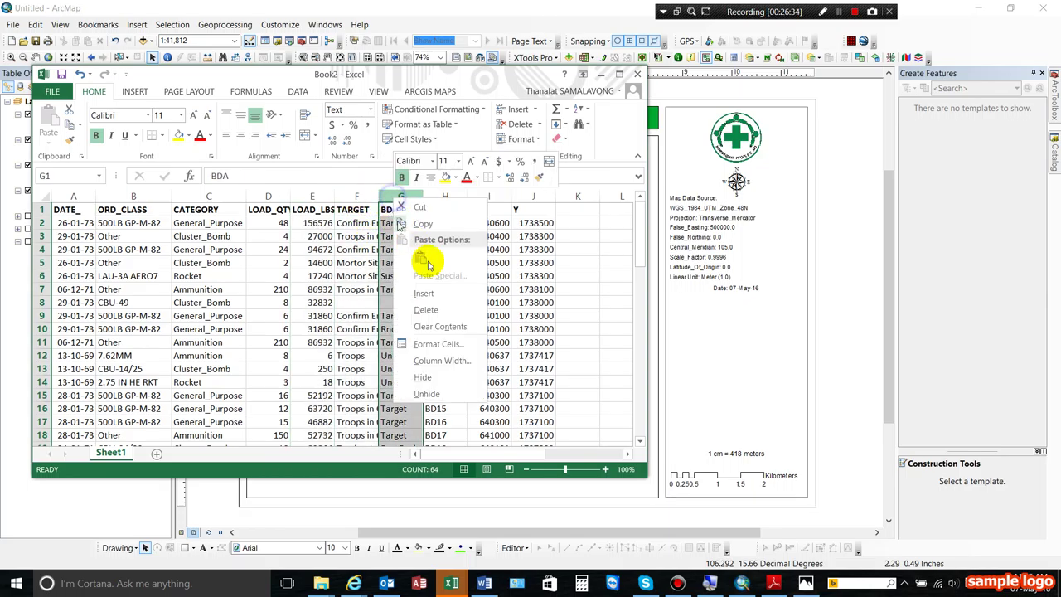
{"action": "left_click", "coordinate": [452, 312]}
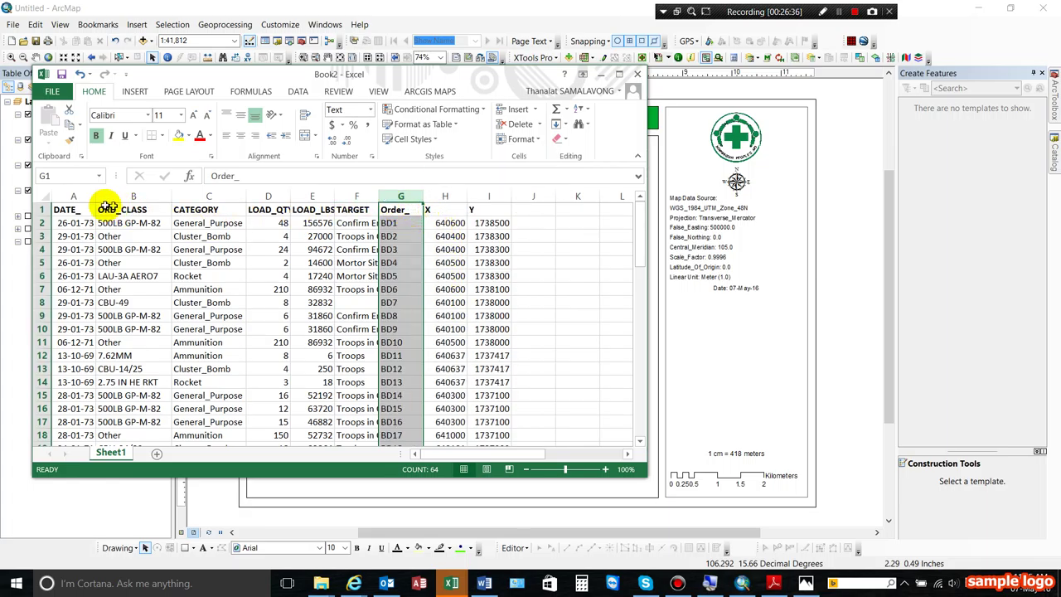
Insert a blank column before DATE_ and move the whole Order_ column into it.
{"action": "left_click", "coordinate": [67, 196]}
{"action": "right_click", "coordinate": [67, 199]}
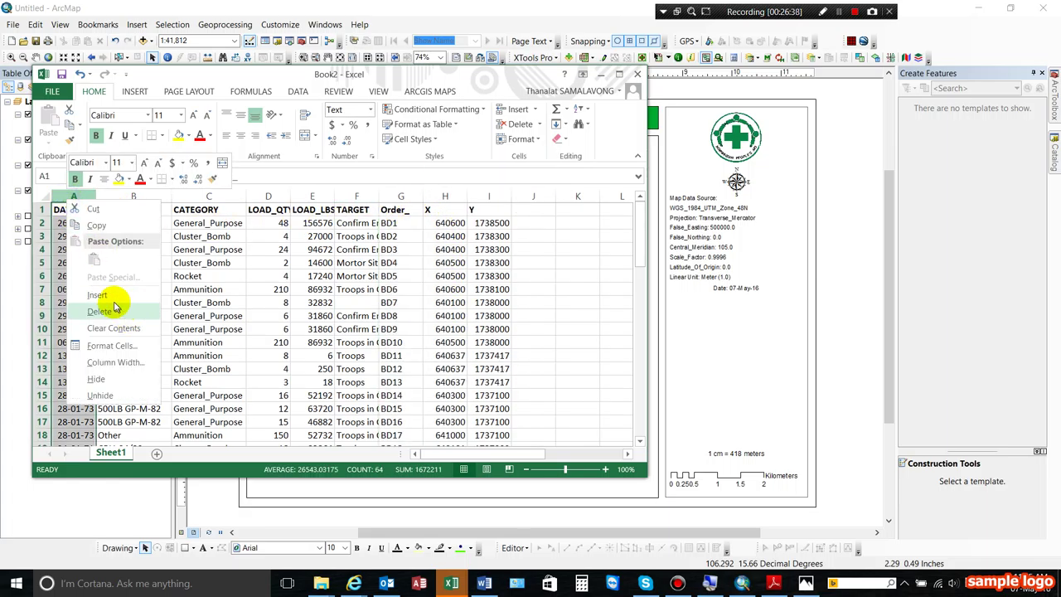
{"action": "left_click", "coordinate": [113, 302]}
{"action": "left_click_drag", "start_coordinate": [446, 211], "coordinate": [448, 383]}
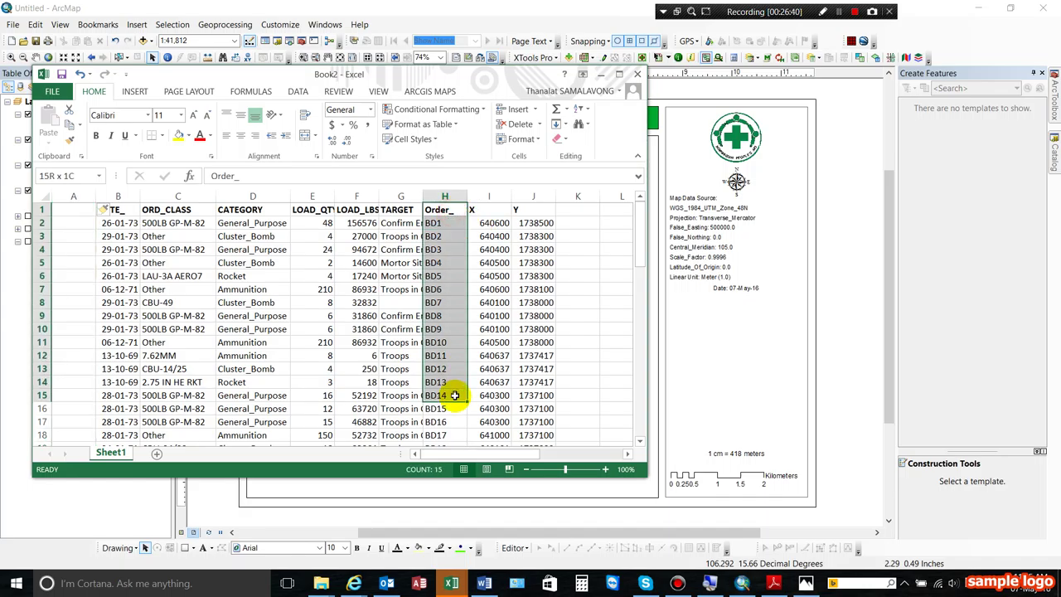
{"action": "left_click", "coordinate": [435, 198]}
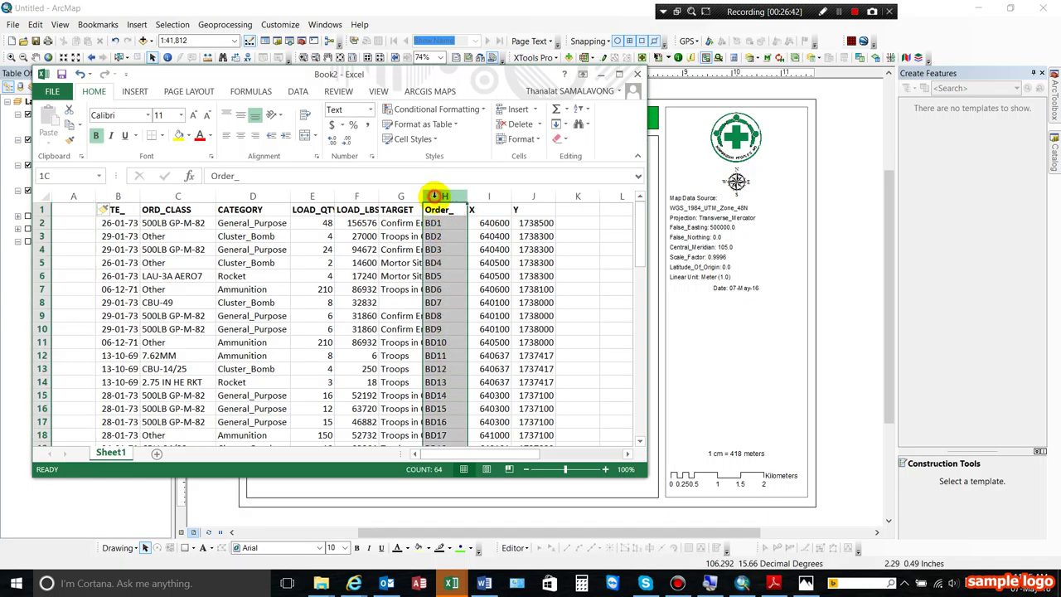
{"action": "left_click_drag", "start_coordinate": [425, 209], "coordinate": [91, 211]}
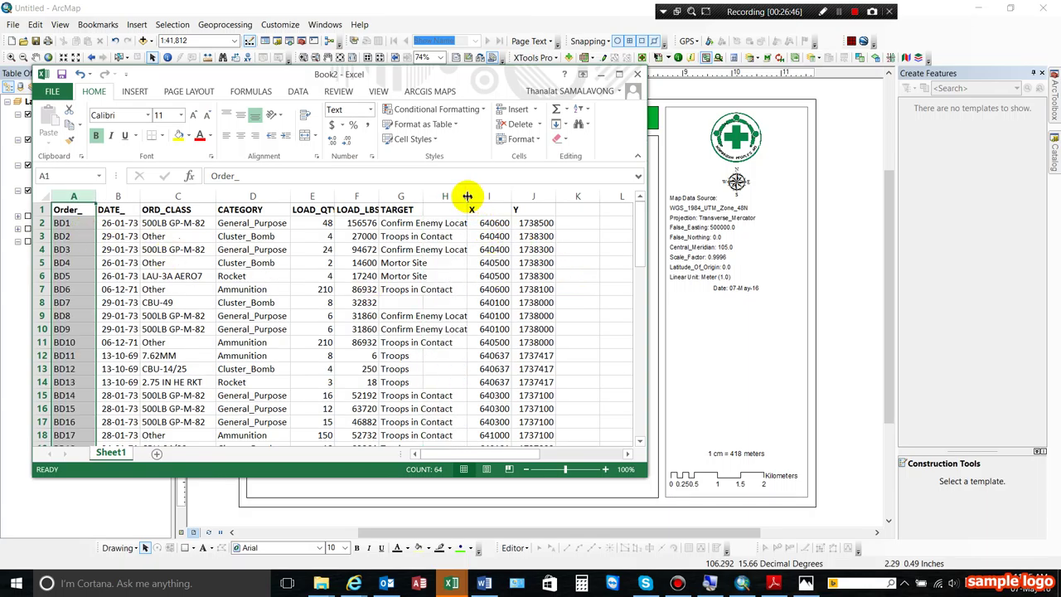
Delete the empty column between TARGET and X, and fit the TARGET, LOAD_QTY and LOAD_LBS column widths to their contents.
{"action": "left_click_drag", "start_coordinate": [467, 198], "coordinate": [474, 198]}
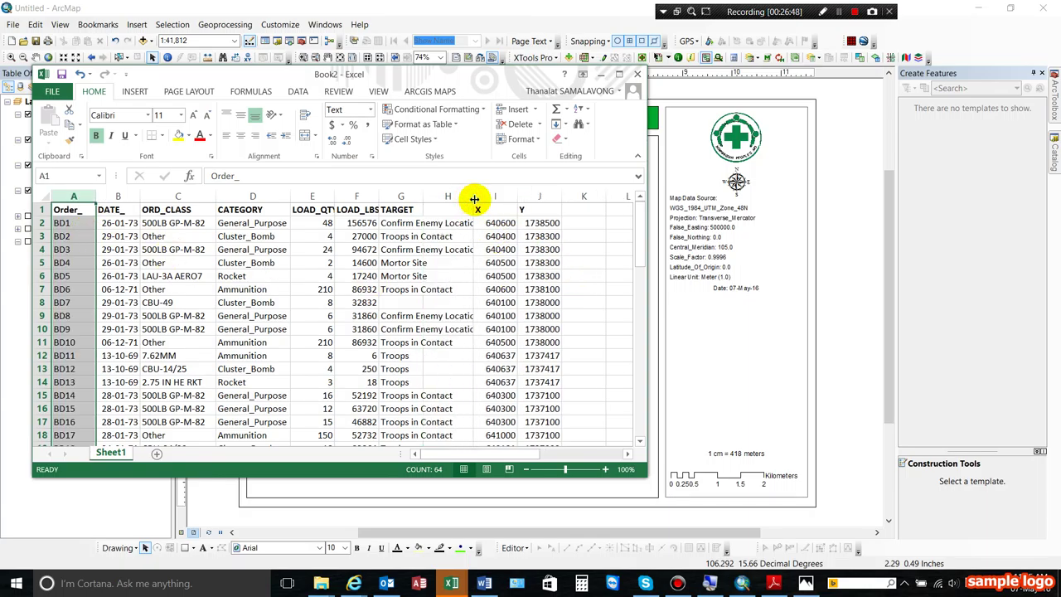
{"action": "double_click", "coordinate": [423, 197]}
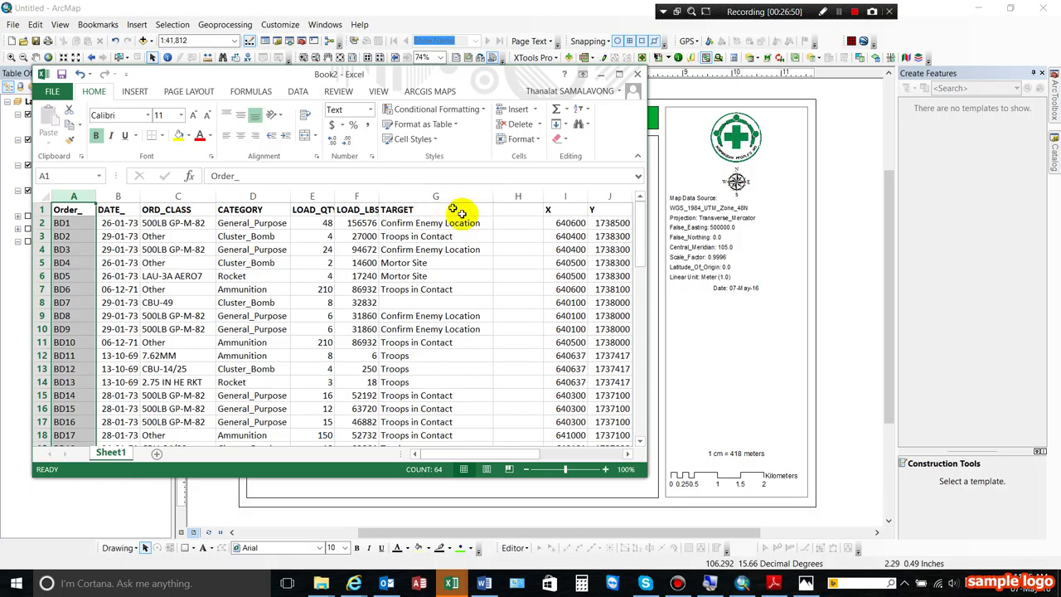
{"action": "right_click", "coordinate": [524, 197]}
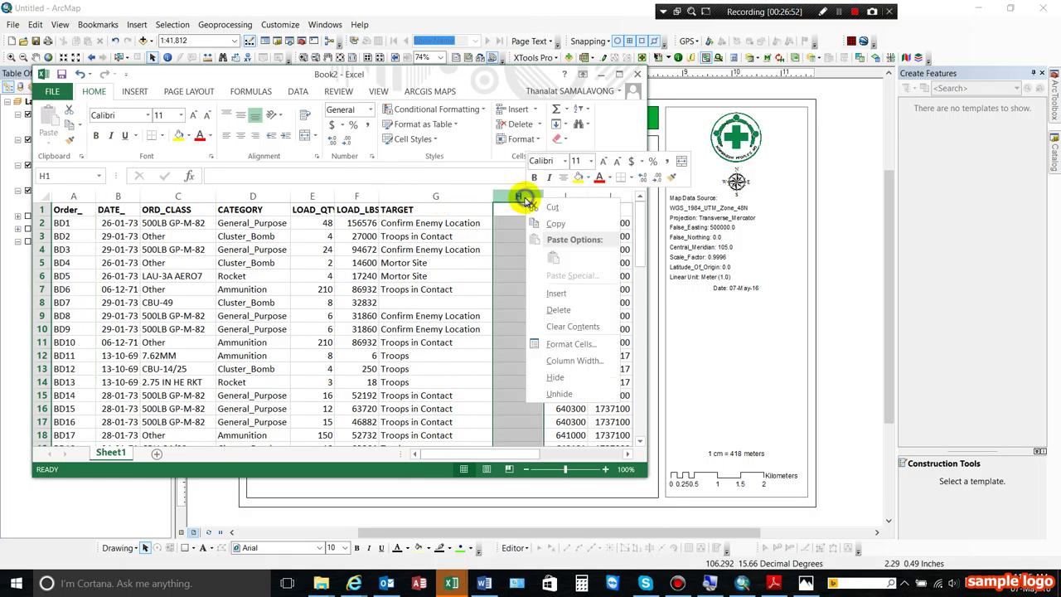
{"action": "left_click", "coordinate": [561, 307]}
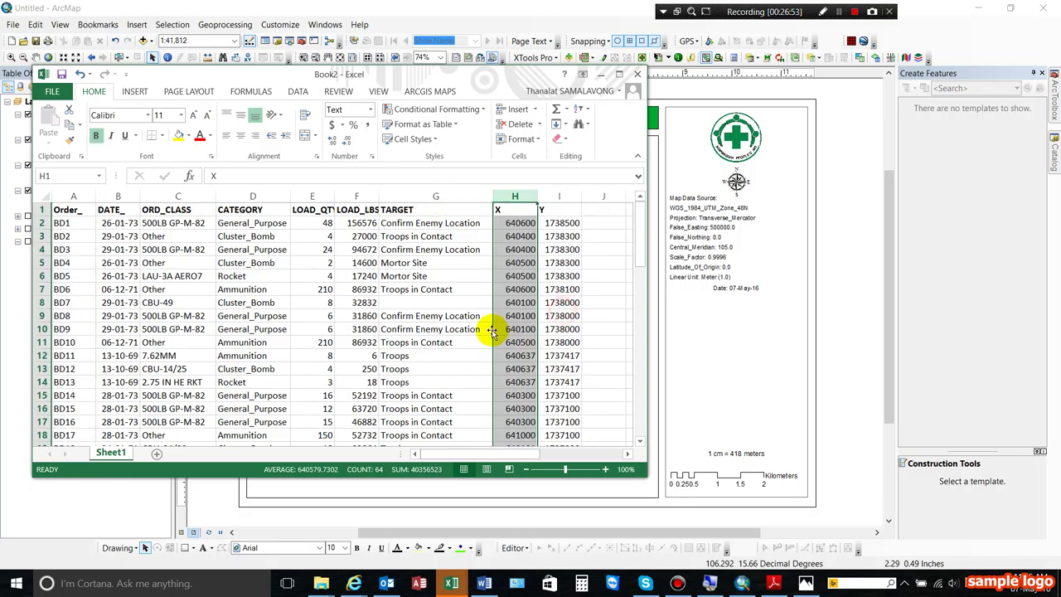
{"action": "double_click", "coordinate": [337, 197]}
{"action": "double_click", "coordinate": [391, 202]}
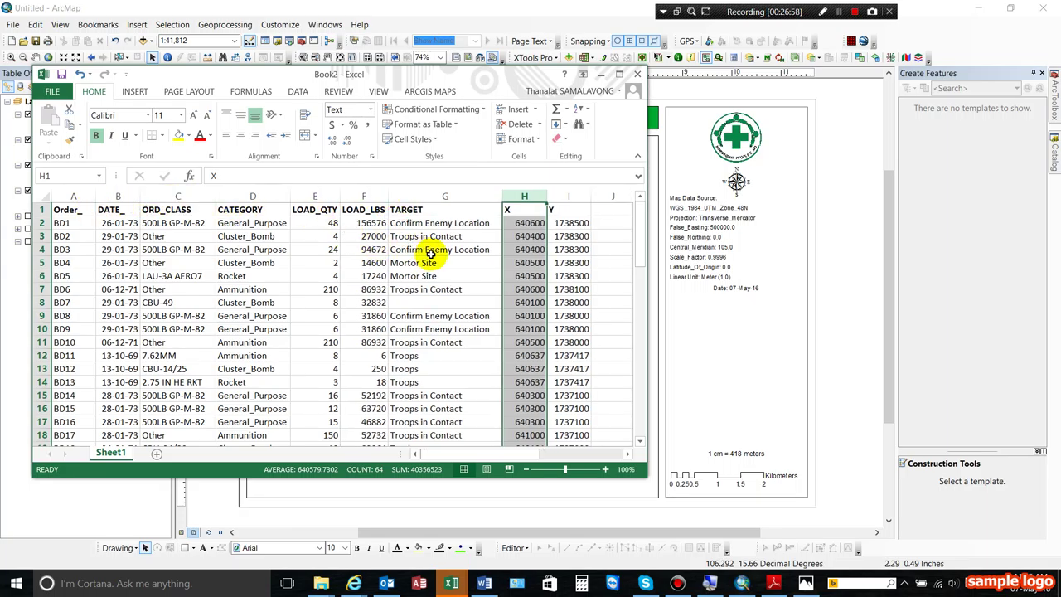
Apply all borders to the full table, from the Order_ header through the last Y value in row 64.
{"action": "left_click_drag", "start_coordinate": [73, 212], "coordinate": [576, 414]}
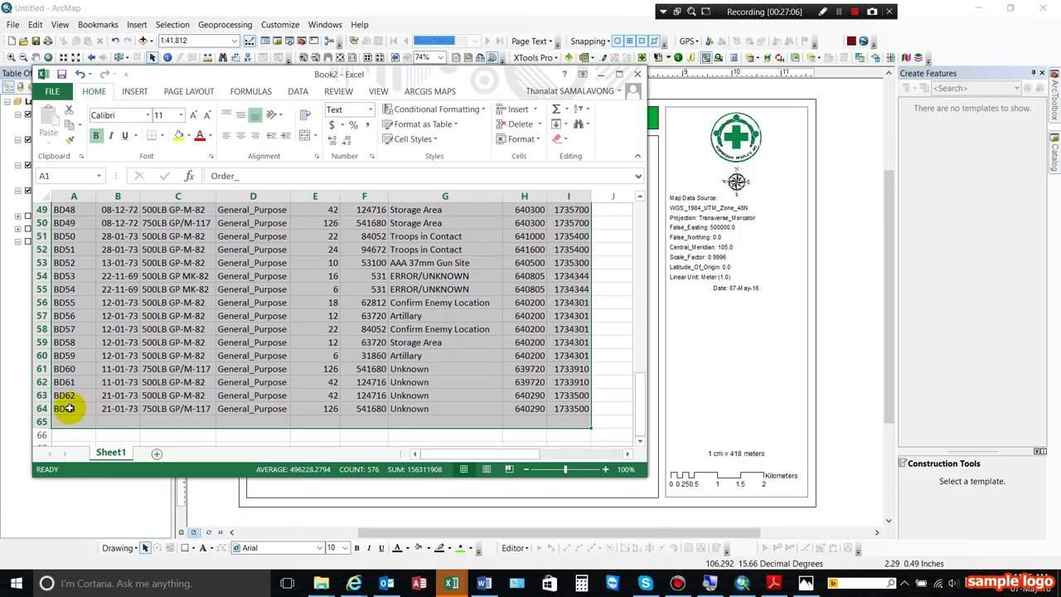
{"action": "left_click_drag", "start_coordinate": [66, 408], "coordinate": [67, 408]}
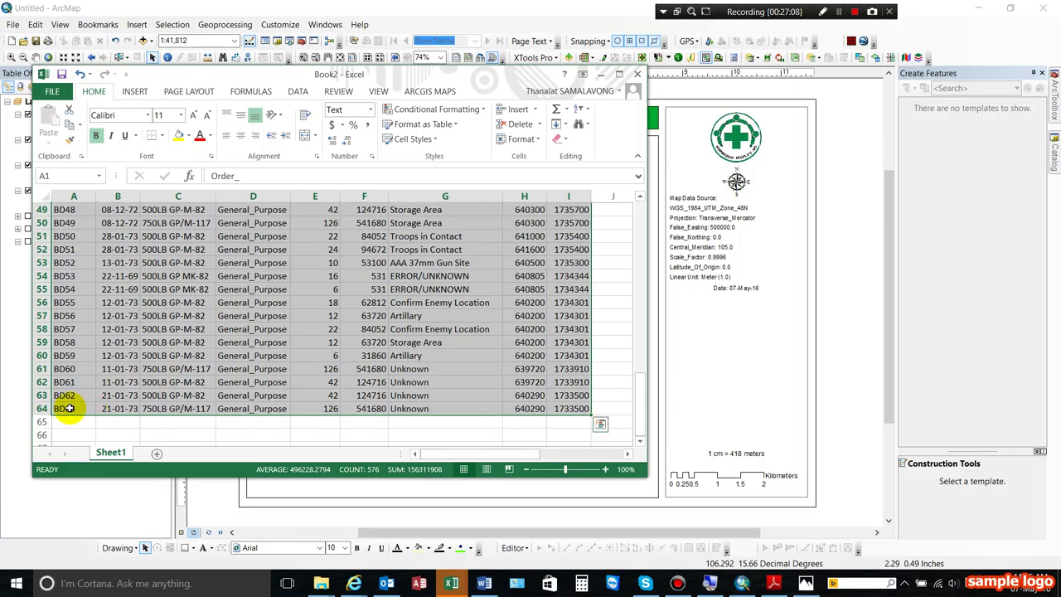
{"action": "left_click", "coordinate": [161, 135]}
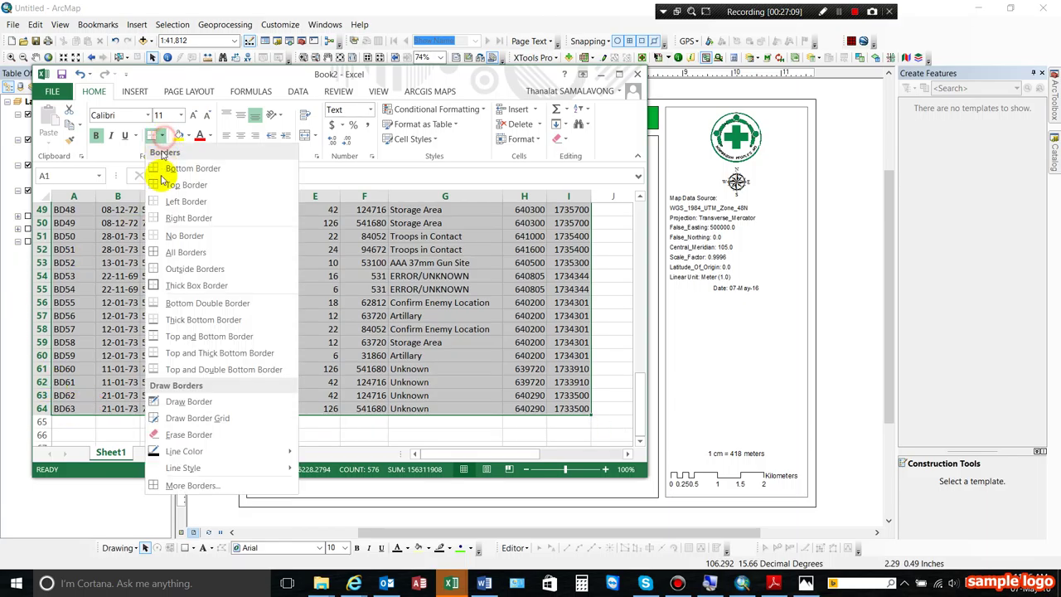
{"action": "left_click", "coordinate": [156, 252]}
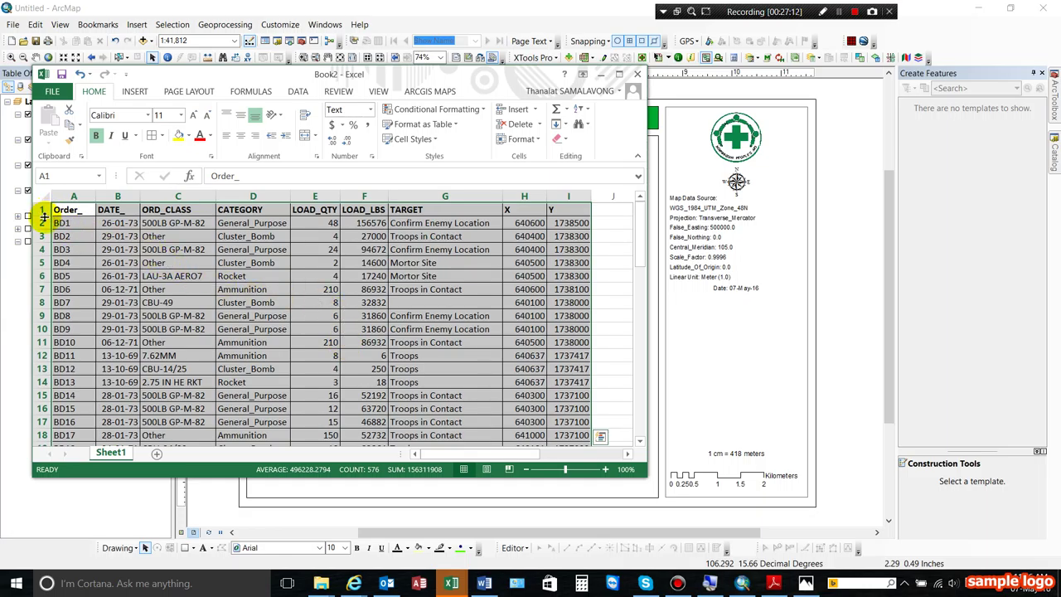
Make the header row slightly taller and center its labels from Order_ to Y vertically and horizontally.
{"action": "left_click_drag", "start_coordinate": [43, 217], "coordinate": [553, 219]}
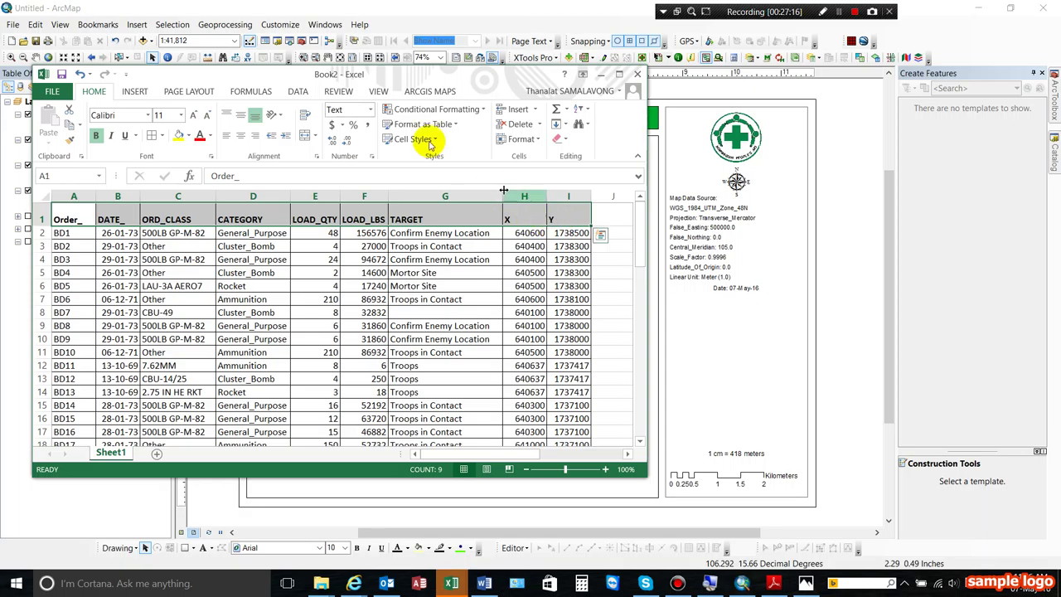
{"action": "left_click", "coordinate": [240, 116]}
{"action": "left_click", "coordinate": [239, 134]}
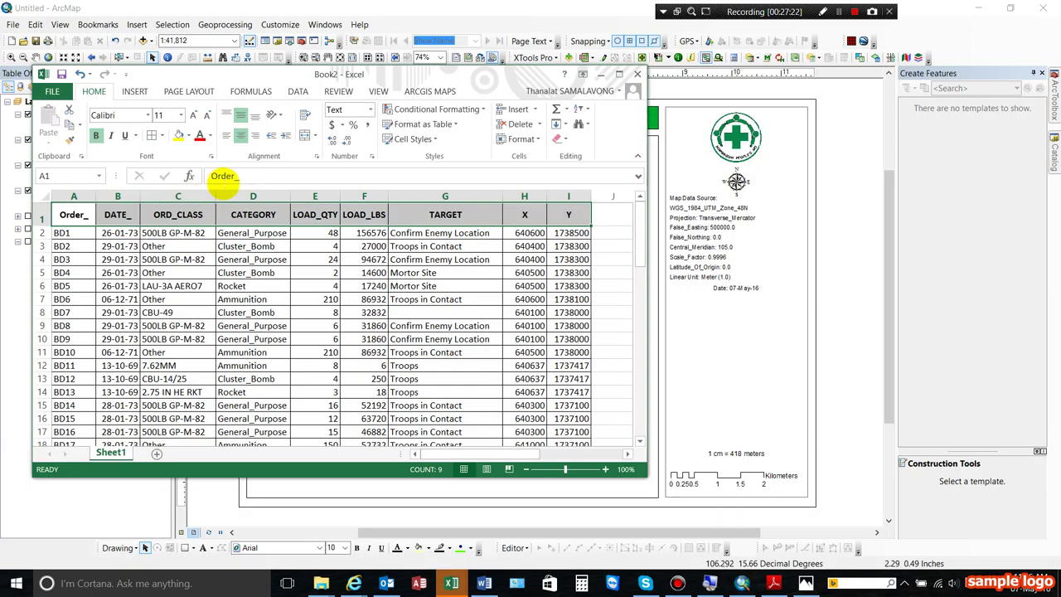
Fill the header cells from Order_ to Y with grey and check the formatted table.
{"action": "left_click", "coordinate": [187, 135]}
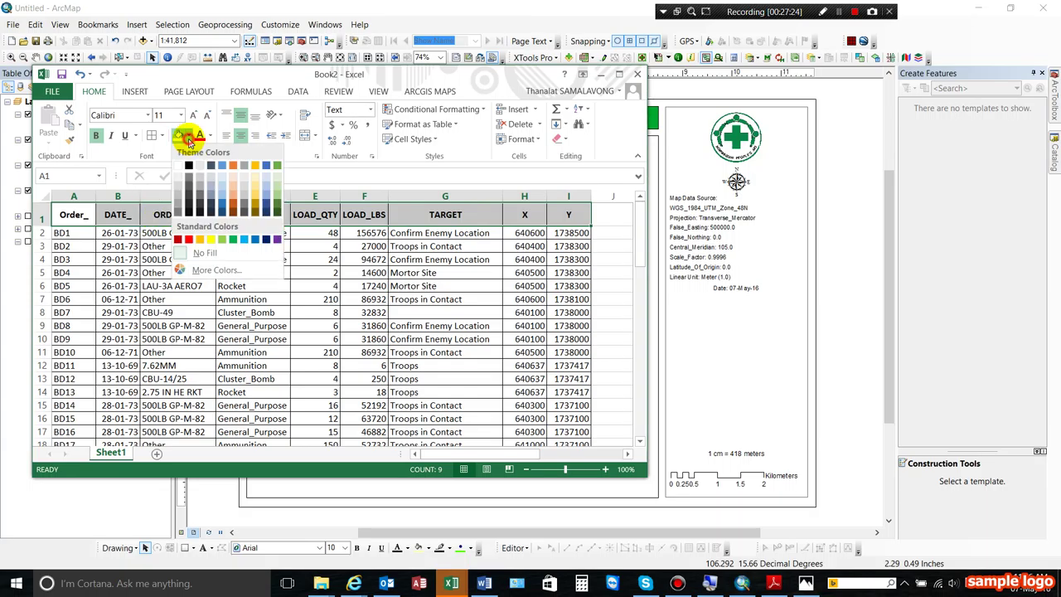
{"action": "left_click", "coordinate": [188, 176]}
{"action": "left_click", "coordinate": [336, 274]}
{"action": "scroll", "coordinate": [149, 234], "scroll_direction": "down", "scroll_amount": 3}
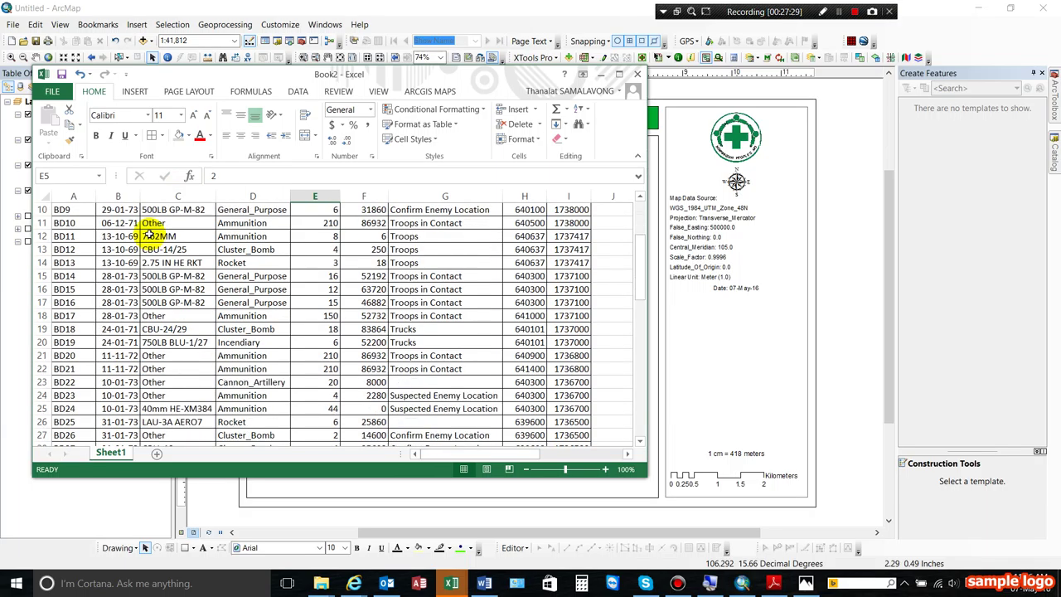
{"action": "scroll", "coordinate": [149, 234], "scroll_direction": "up", "scroll_amount": 3}
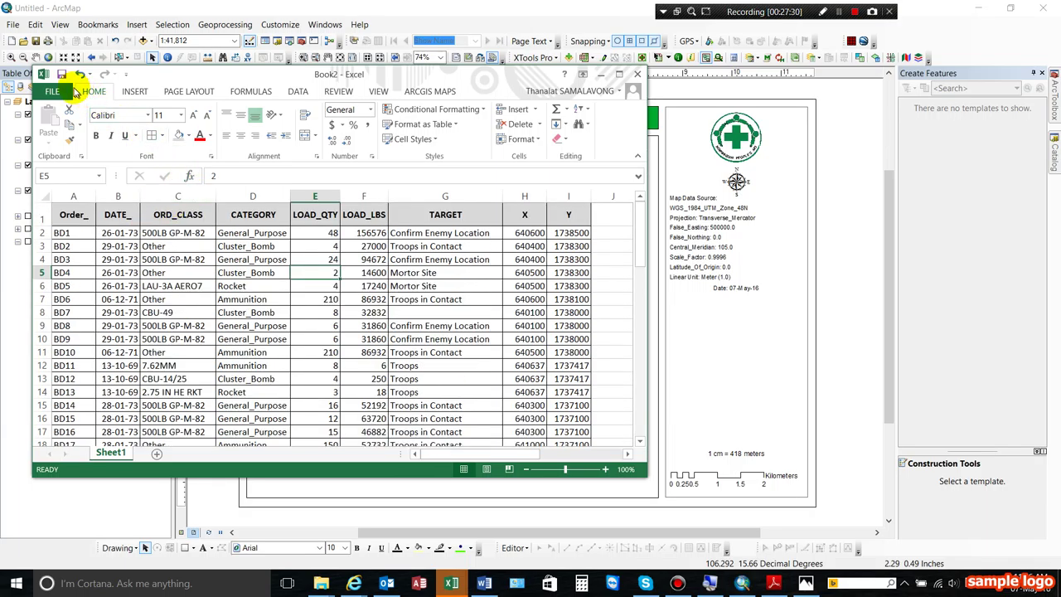
Start saving the workbook and browse to the DATA (D:) drive as its location.
{"action": "left_click", "coordinate": [64, 75]}
{"action": "left_click", "coordinate": [379, 271]}
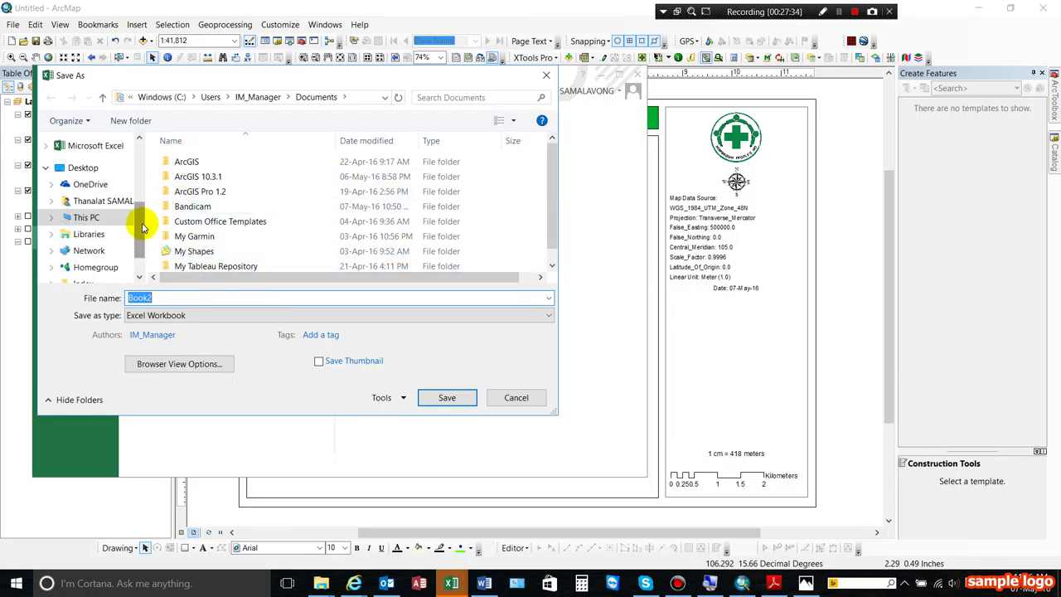
{"action": "left_click_drag", "start_coordinate": [137, 220], "coordinate": [139, 241]}
{"action": "left_click", "coordinate": [73, 139]}
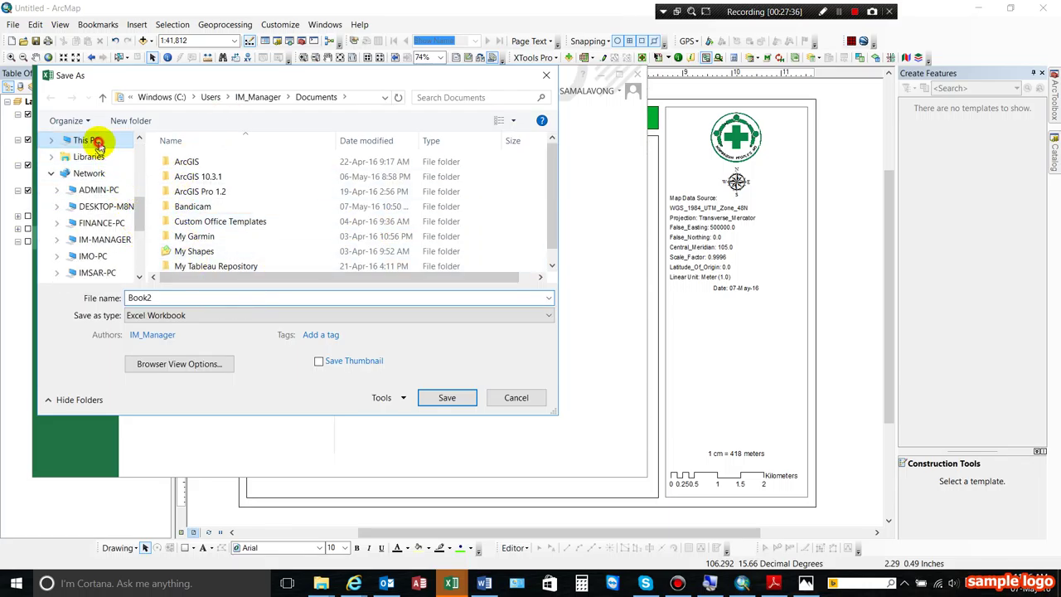
{"action": "scroll", "coordinate": [332, 251], "scroll_direction": "down", "scroll_amount": 3}
{"action": "scroll", "coordinate": [355, 202], "scroll_direction": "up", "scroll_amount": 1}
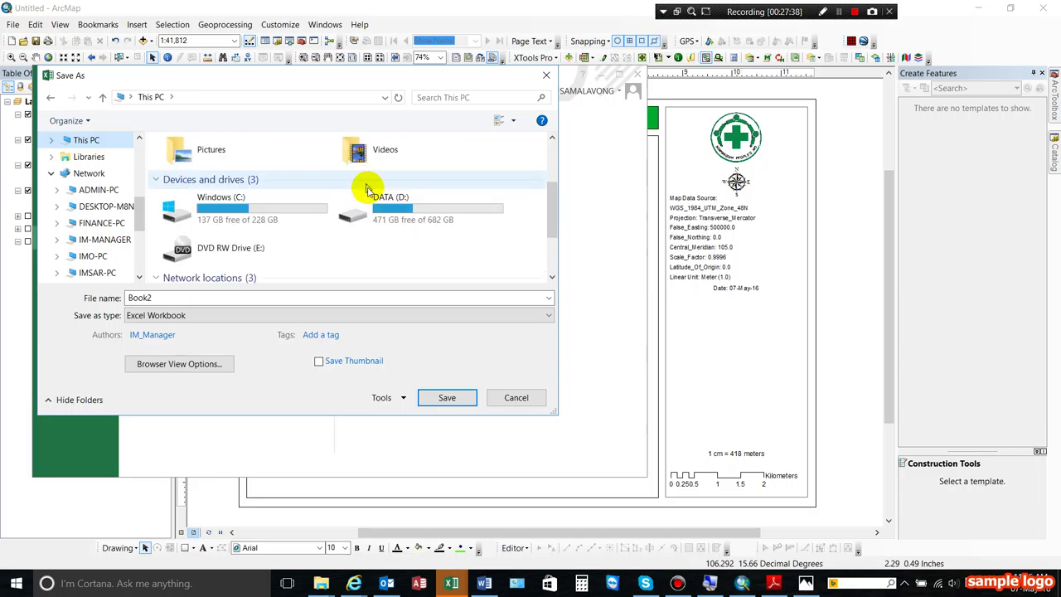
{"action": "double_click", "coordinate": [359, 207]}
{"action": "scroll", "coordinate": [248, 206], "scroll_direction": "down", "scroll_amount": 4}
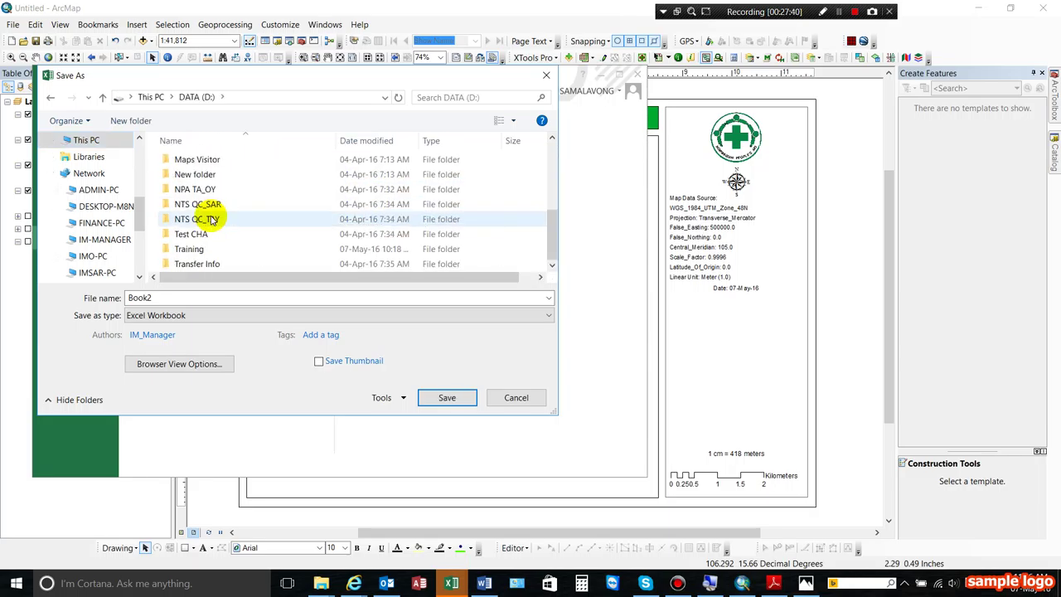
Set the save location to Training > IM_SAR > 01 Data > 1401_Saravane > 1401073_Maisivilai > NTS > Shapefile.
{"action": "left_click", "coordinate": [199, 205]}
{"action": "double_click", "coordinate": [199, 206]}
{"action": "double_click", "coordinate": [196, 161]}
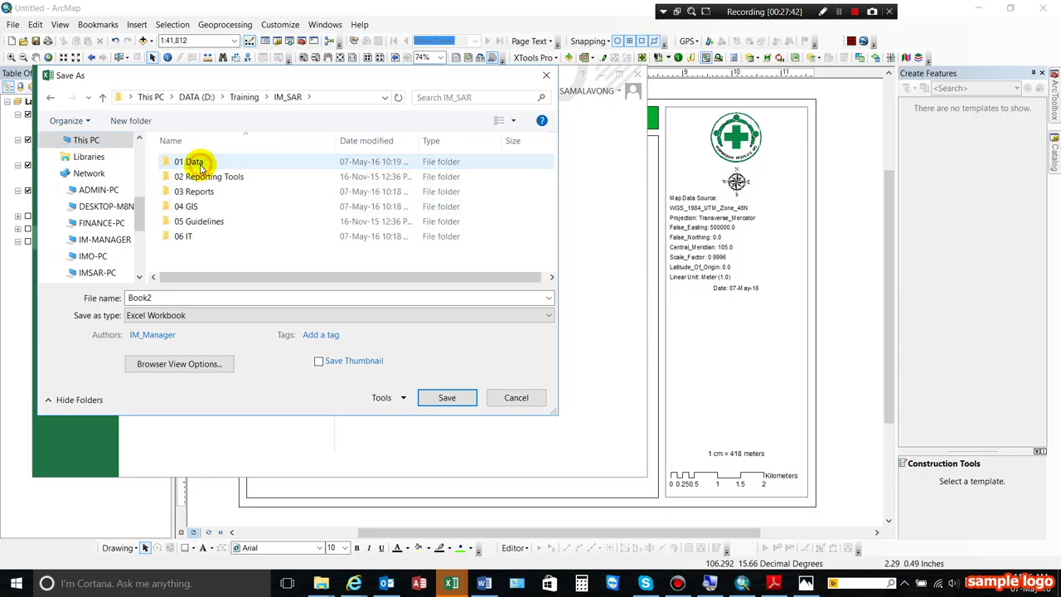
{"action": "double_click", "coordinate": [199, 162]}
{"action": "double_click", "coordinate": [199, 162]}
{"action": "double_click", "coordinate": [199, 162]}
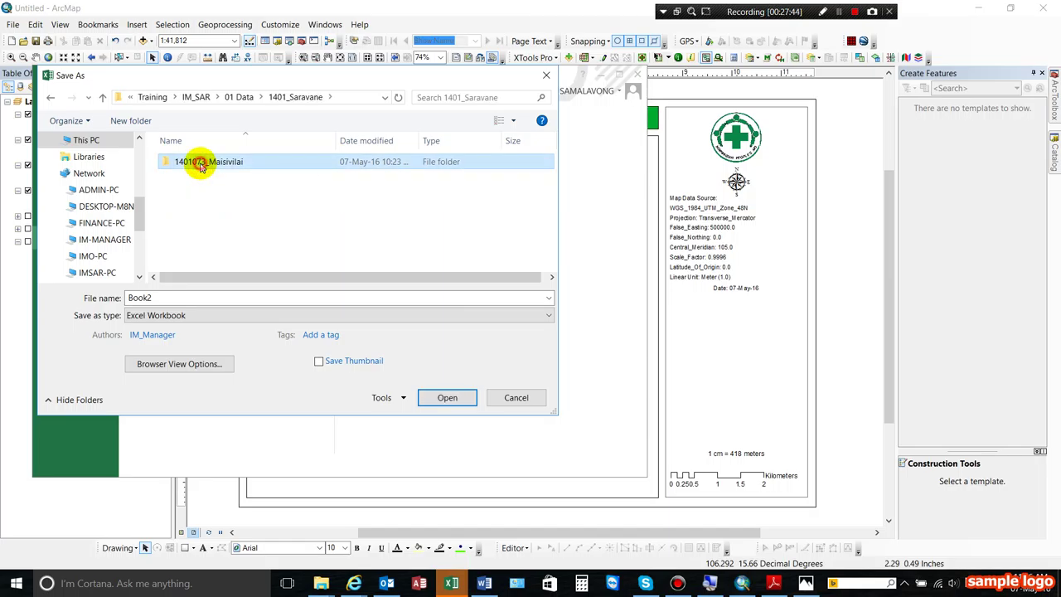
{"action": "double_click", "coordinate": [189, 236]}
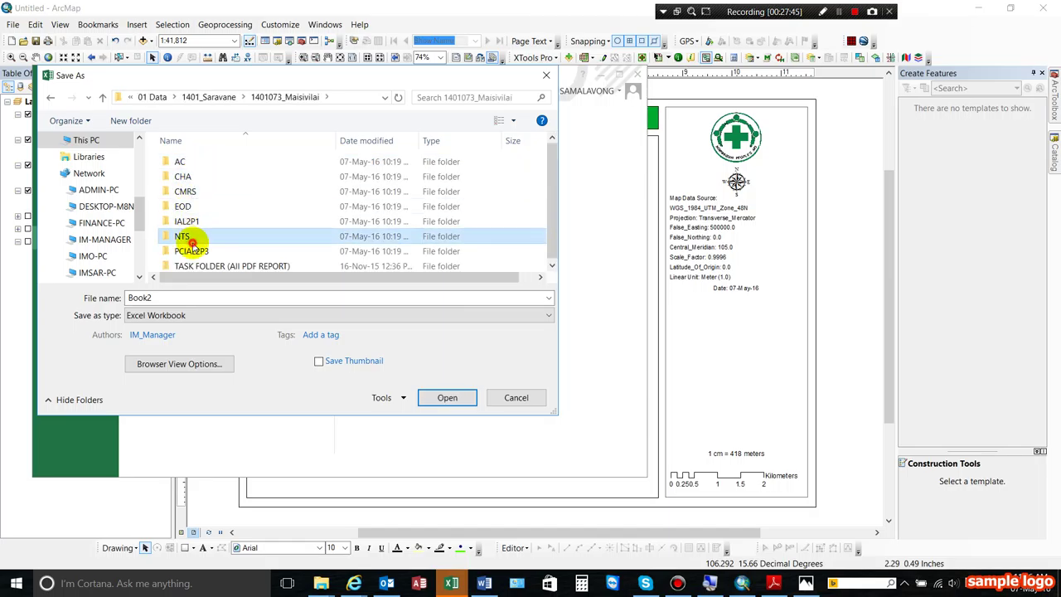
{"action": "left_click", "coordinate": [199, 209]}
{"action": "double_click", "coordinate": [198, 211]}
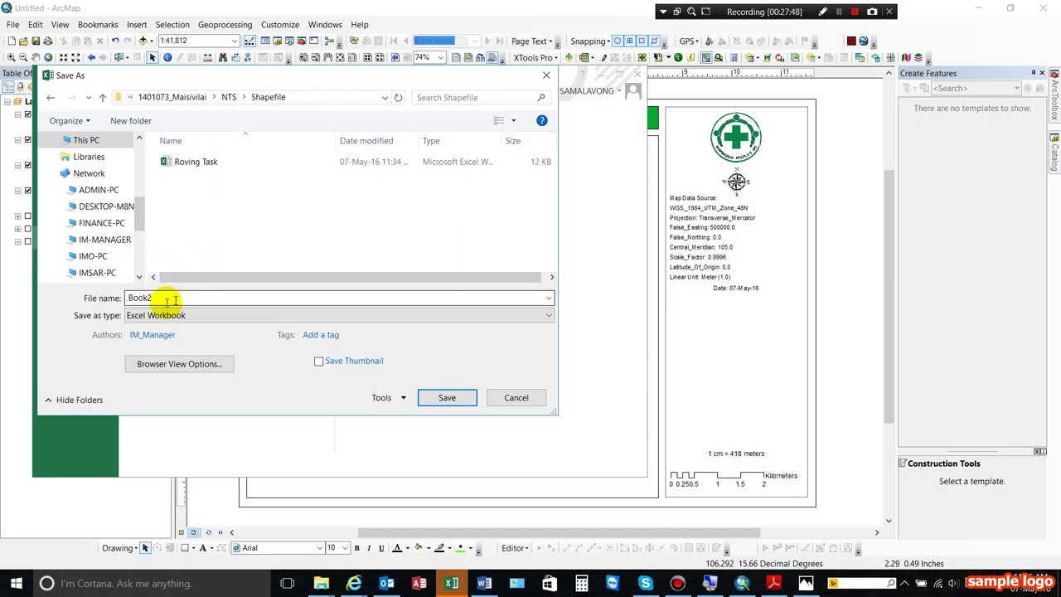
Name the workbook US Bombing Data and save it as an Excel Workbook.
{"action": "double_click", "coordinate": [173, 297]}
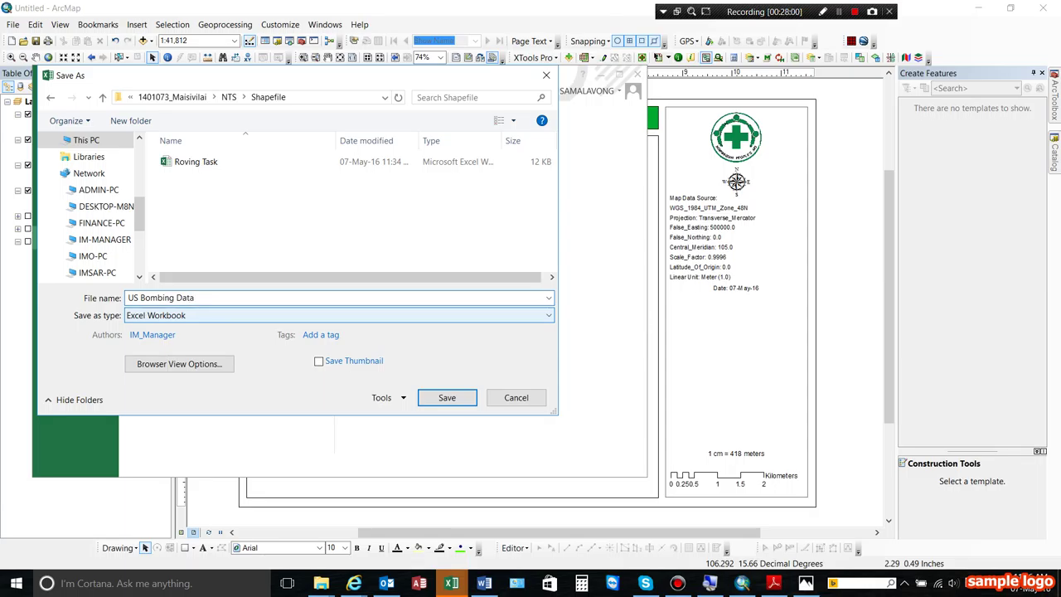
{"action": "left_click", "coordinate": [427, 396]}
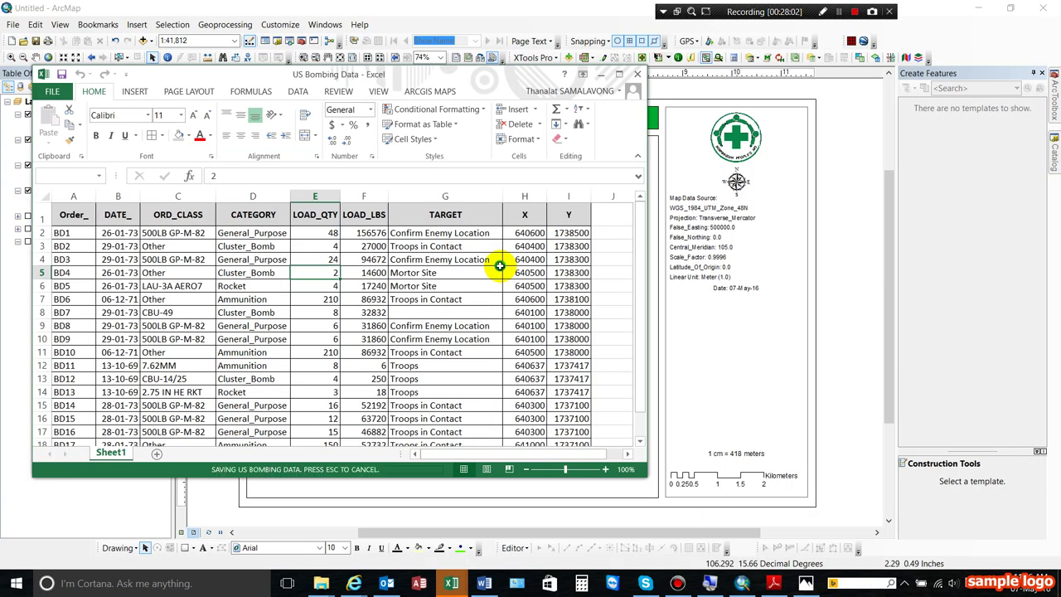
Close the US Bombing Data workbook and delete the FID column from the clearance table in Book3.
{"action": "left_click", "coordinate": [636, 74]}
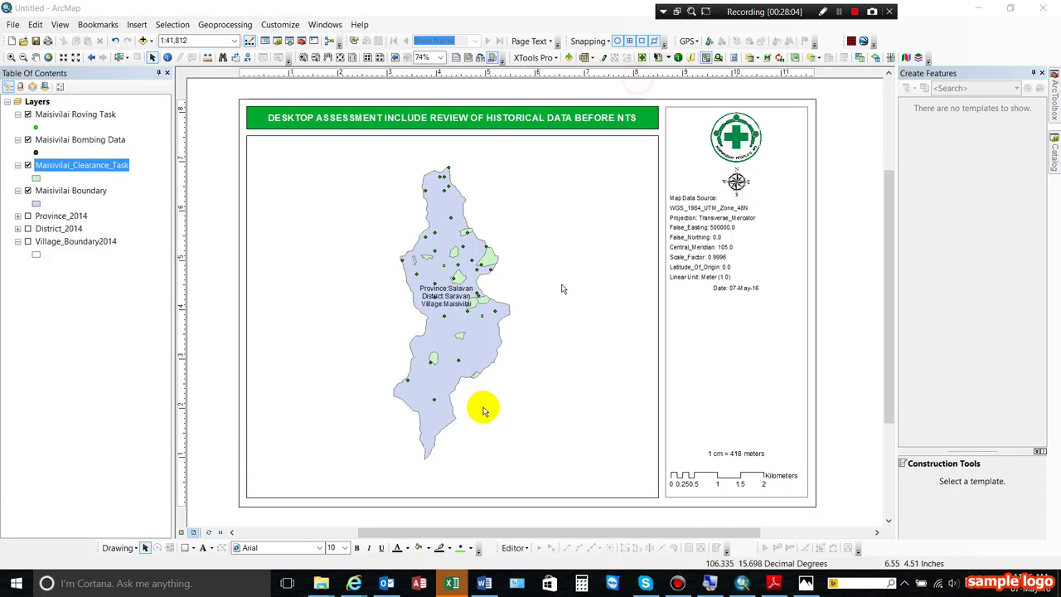
{"action": "left_click", "coordinate": [452, 584]}
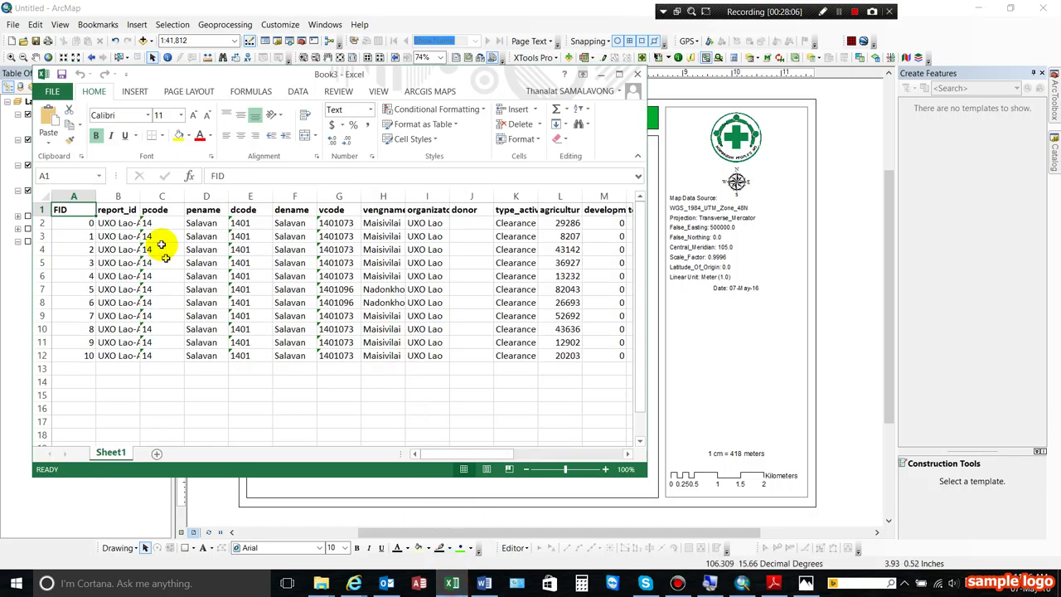
{"action": "left_click", "coordinate": [75, 197]}
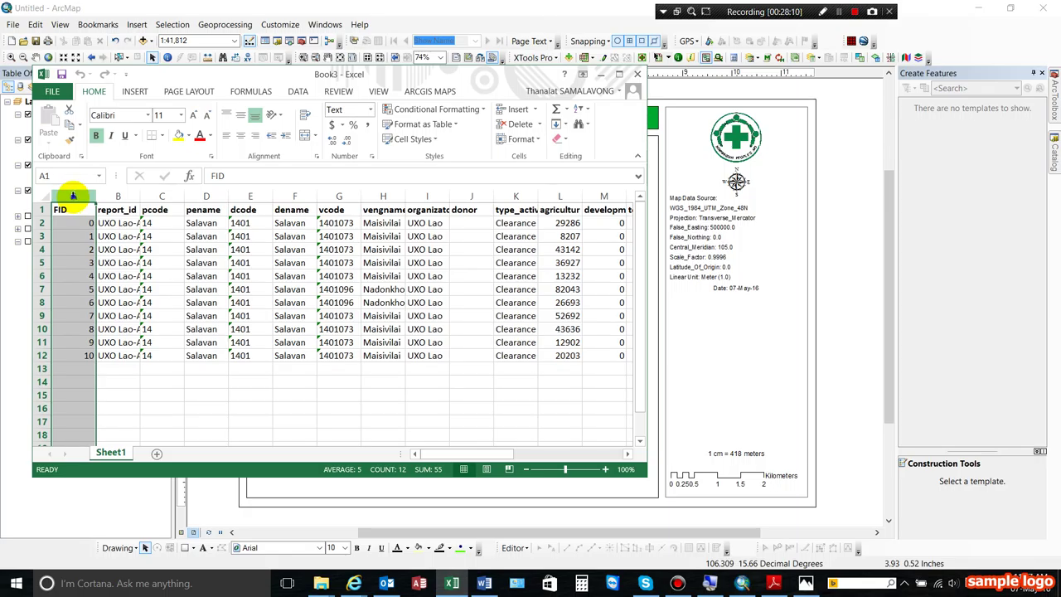
{"action": "right_click", "coordinate": [73, 196]}
{"action": "left_click", "coordinate": [120, 308]}
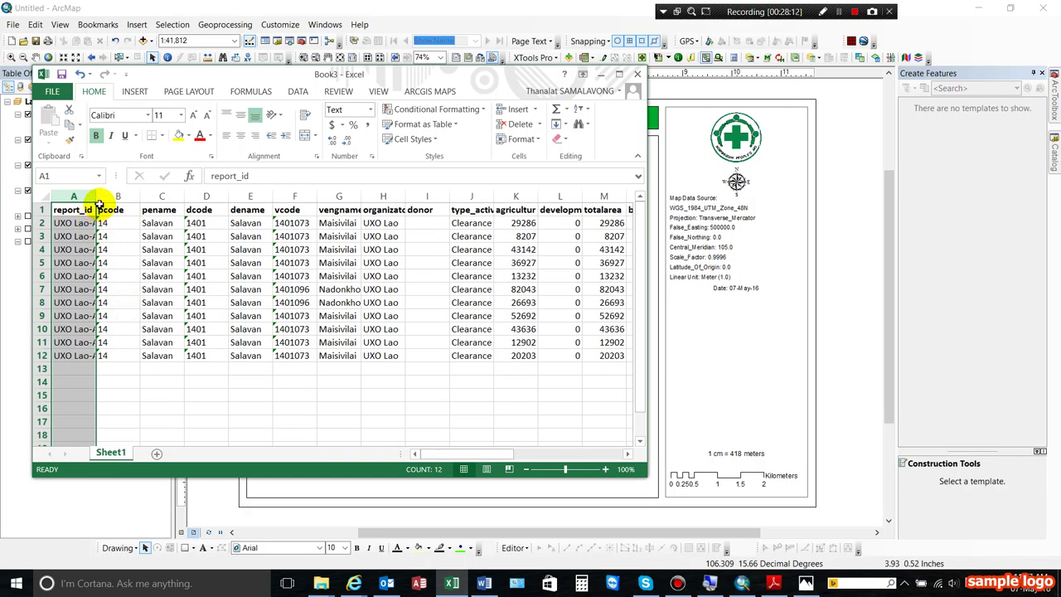
Fit the report_id column to its contents and delete the columns from pcode to vengname.
{"action": "double_click", "coordinate": [94, 199]}
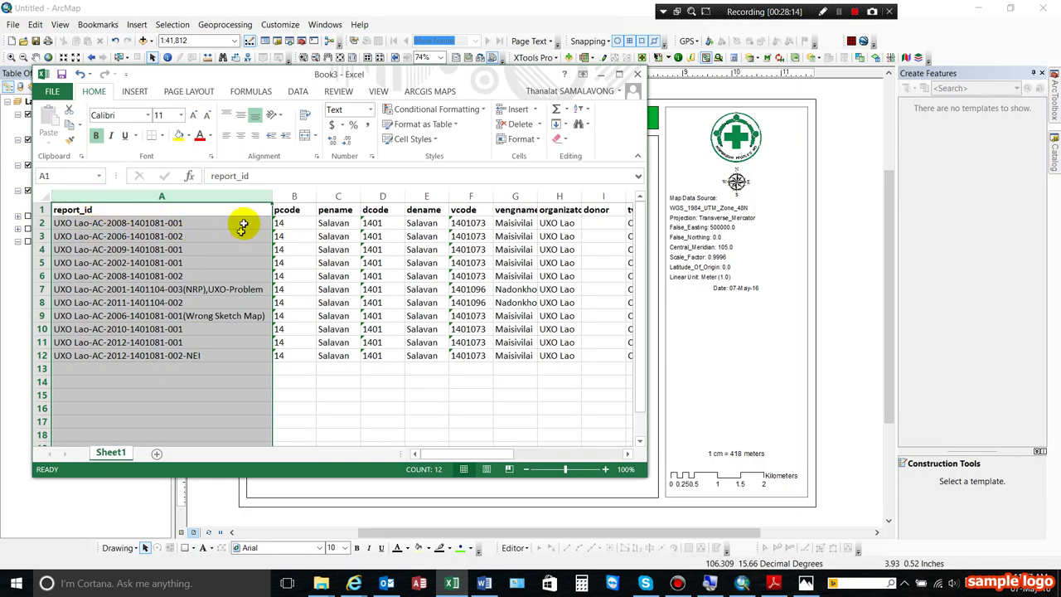
{"action": "left_click_drag", "start_coordinate": [292, 199], "coordinate": [498, 203]}
{"action": "right_click", "coordinate": [473, 201]}
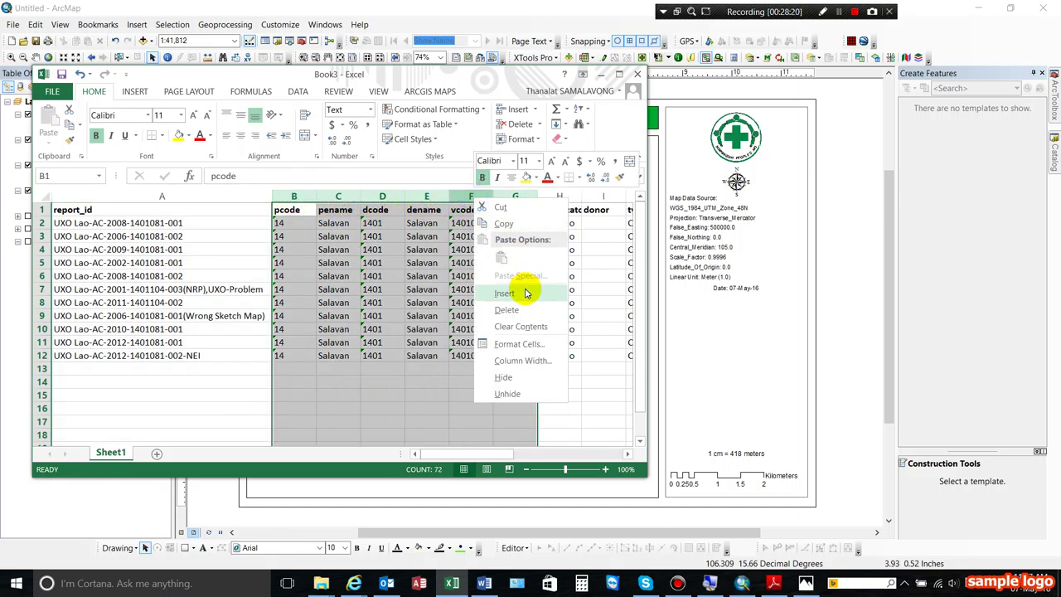
{"action": "left_click", "coordinate": [509, 310]}
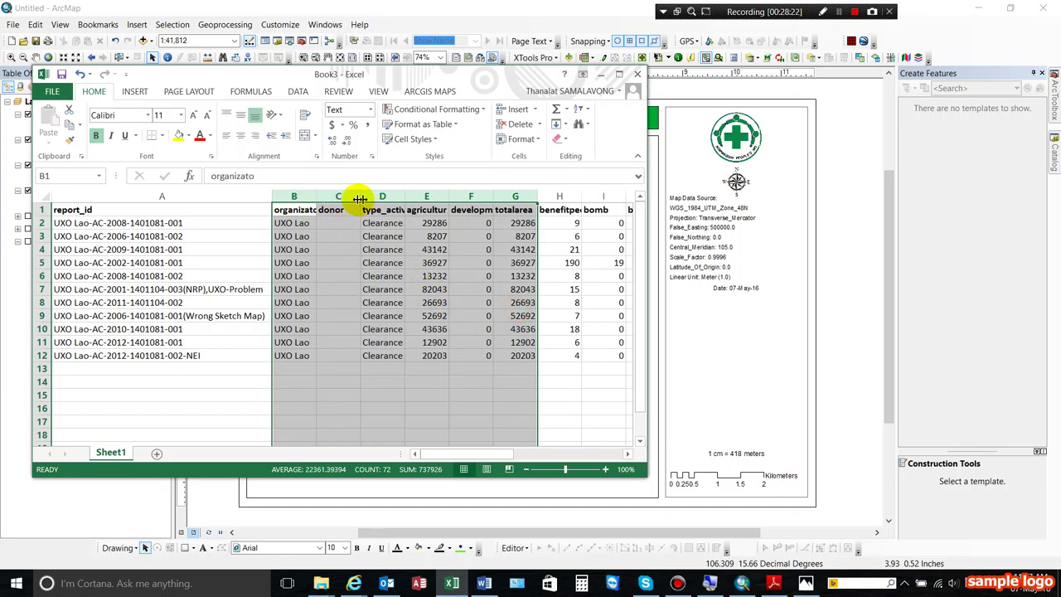
Delete the four columns from donor through development, keeping organizato and totalarea.
{"action": "left_click_drag", "start_coordinate": [347, 196], "coordinate": [468, 204]}
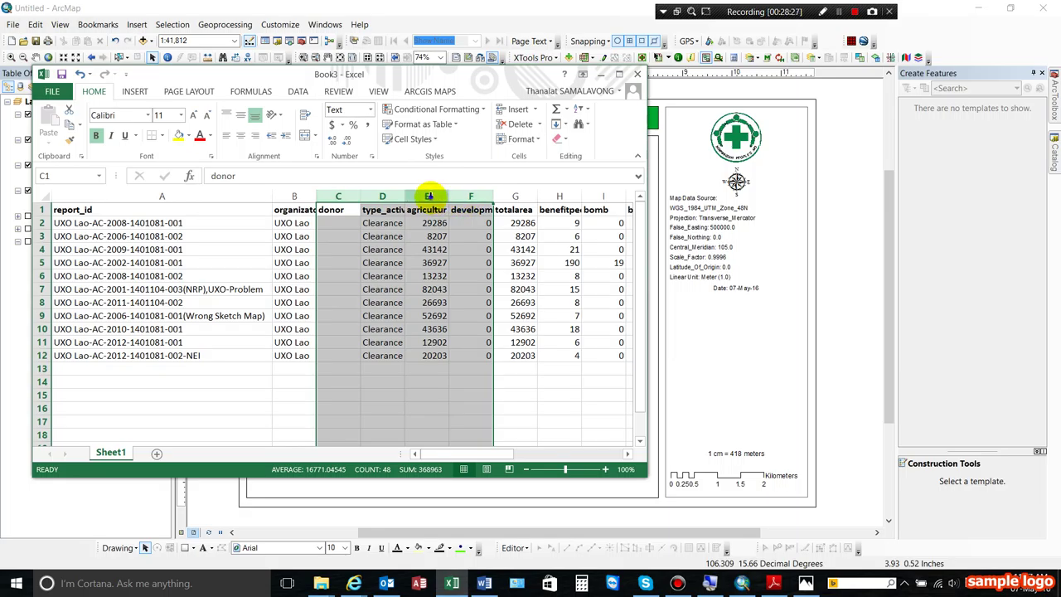
{"action": "right_click", "coordinate": [434, 203]}
{"action": "left_click", "coordinate": [466, 310]}
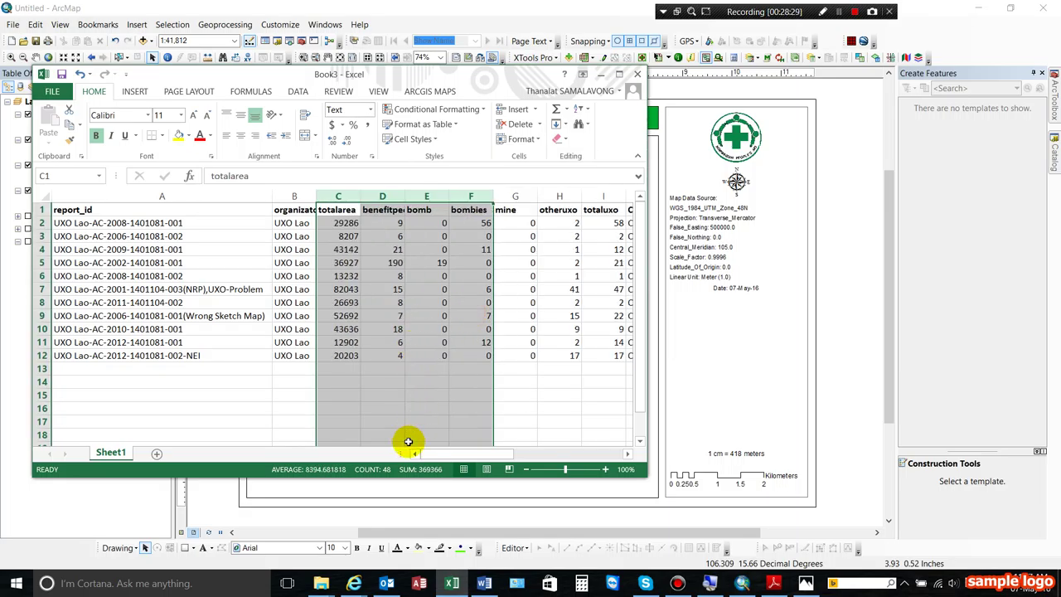
Delete the benefitpeo and mine columns from the clearance table.
{"action": "left_click_drag", "start_coordinate": [447, 455], "coordinate": [462, 504]}
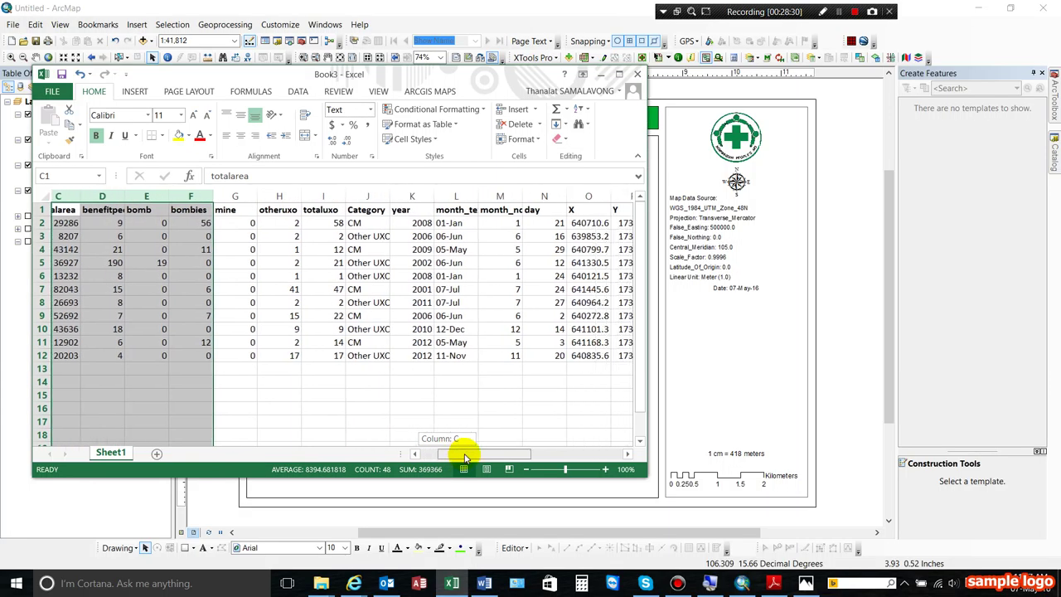
{"action": "left_click", "coordinate": [124, 196]}
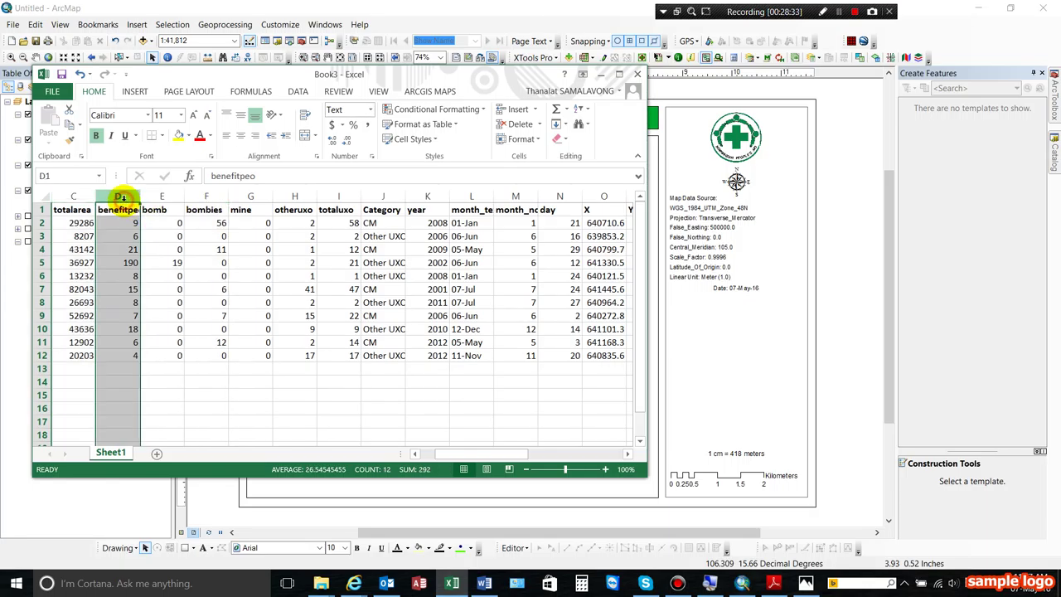
{"action": "right_click", "coordinate": [118, 196]}
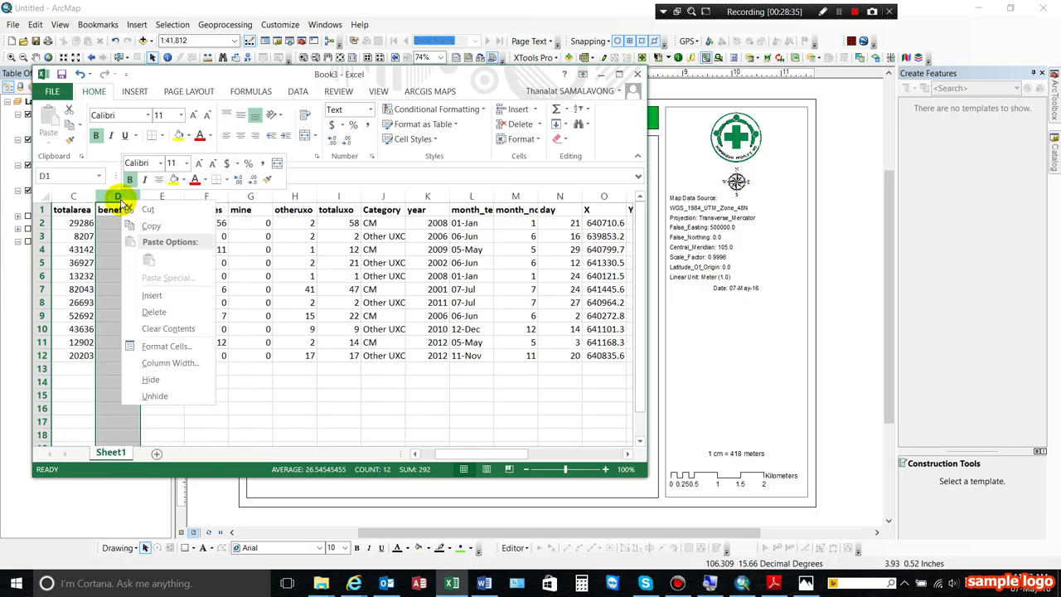
{"action": "left_click", "coordinate": [154, 313]}
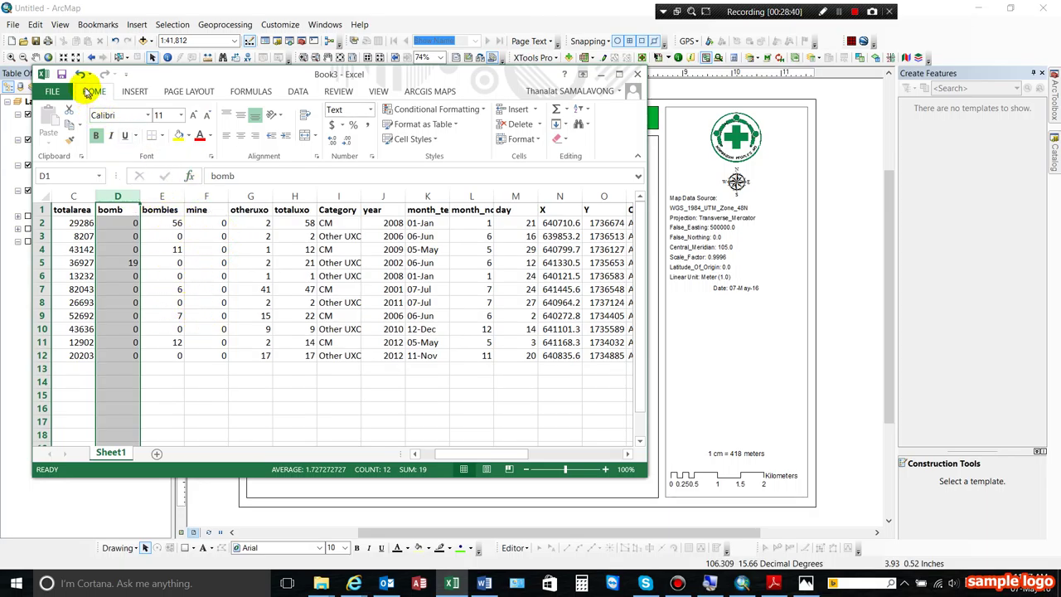
{"action": "right_click", "coordinate": [203, 199]}
{"action": "left_click", "coordinate": [244, 311]}
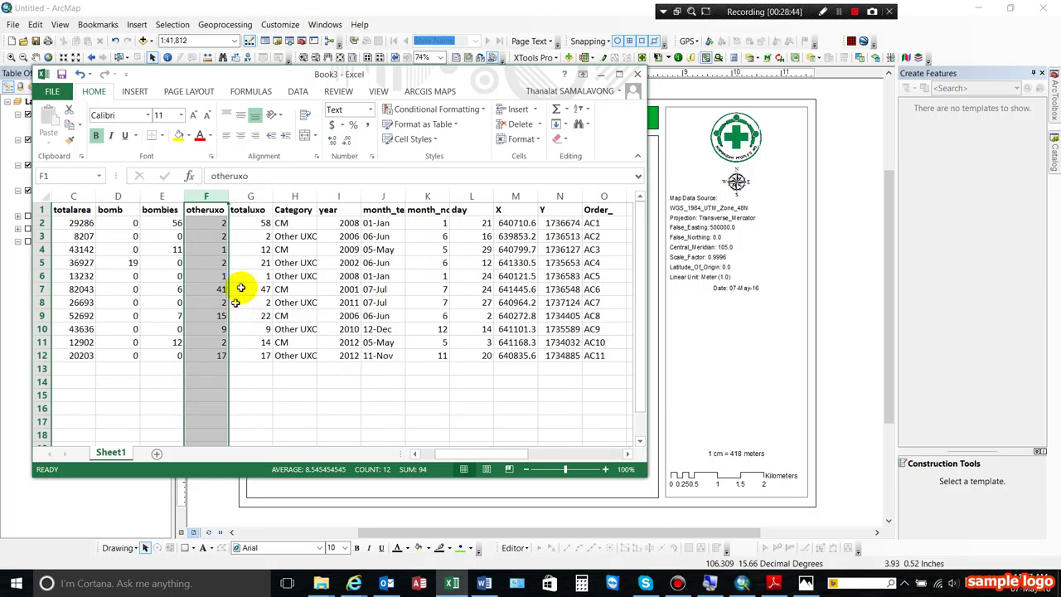
Fit the Category column to its contents and delete the month_no and day columns.
{"action": "double_click", "coordinate": [318, 193]}
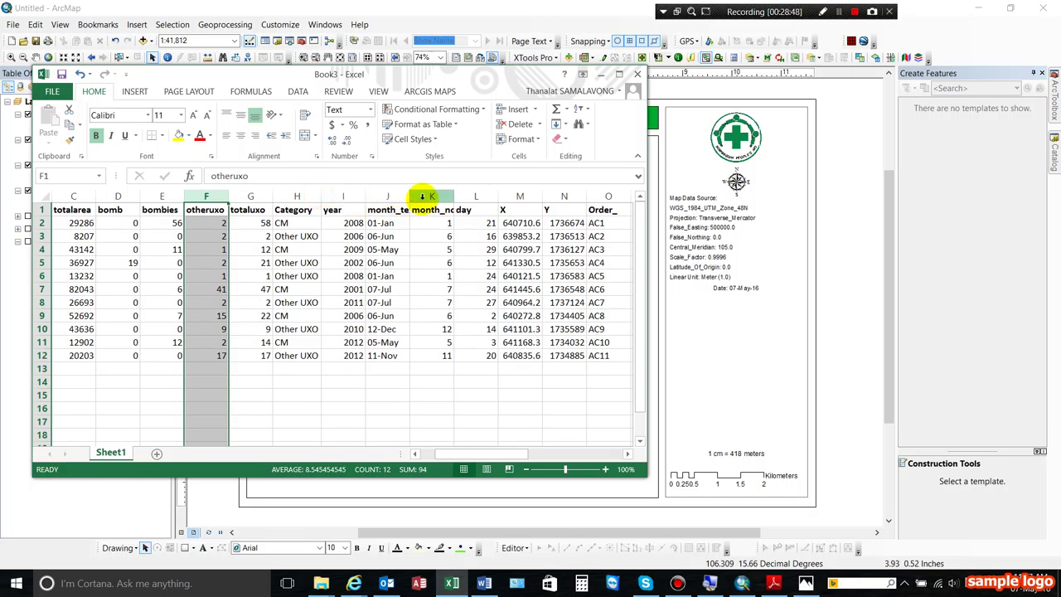
{"action": "left_click_drag", "start_coordinate": [422, 196], "coordinate": [471, 195]}
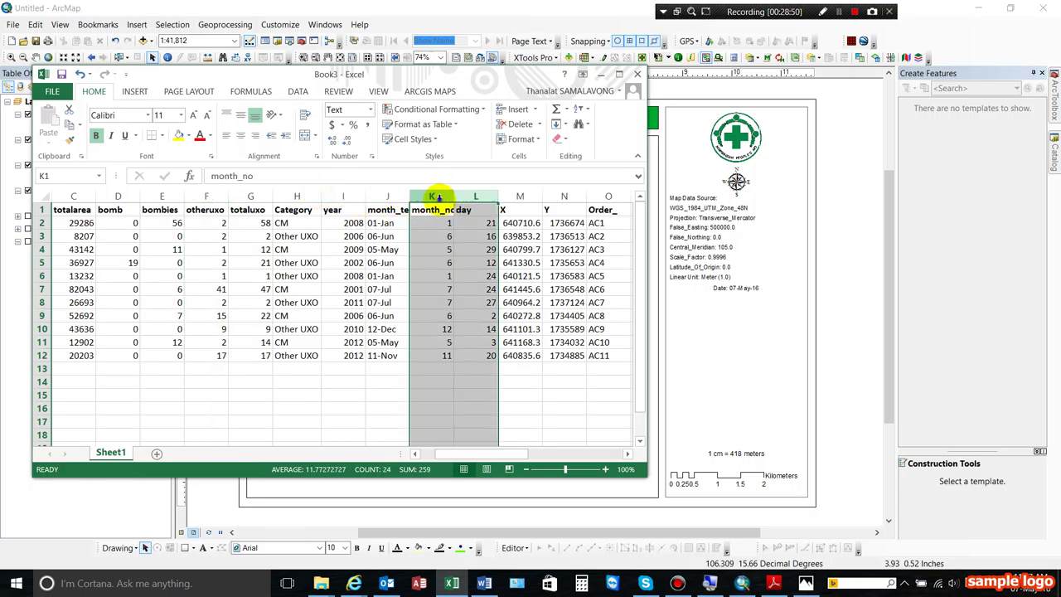
{"action": "right_click", "coordinate": [435, 196]}
{"action": "left_click", "coordinate": [477, 312]}
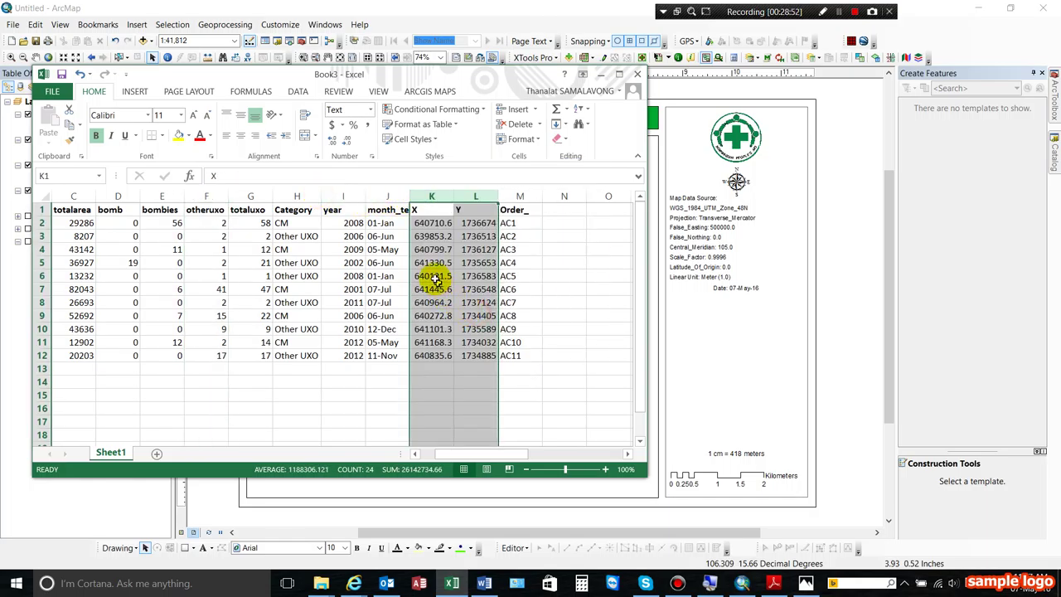
Format the X and Y coordinate values in rows 2 to 12 as Number with 0 decimal places.
{"action": "left_click_drag", "start_coordinate": [431, 223], "coordinate": [479, 355]}
{"action": "right_click", "coordinate": [481, 355]}
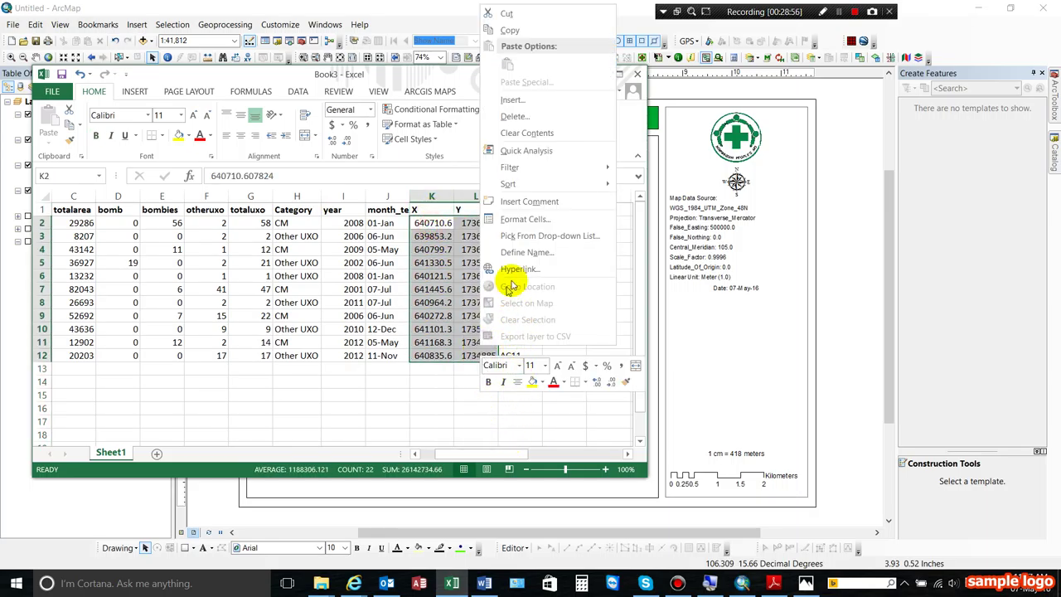
{"action": "left_click", "coordinate": [519, 219]}
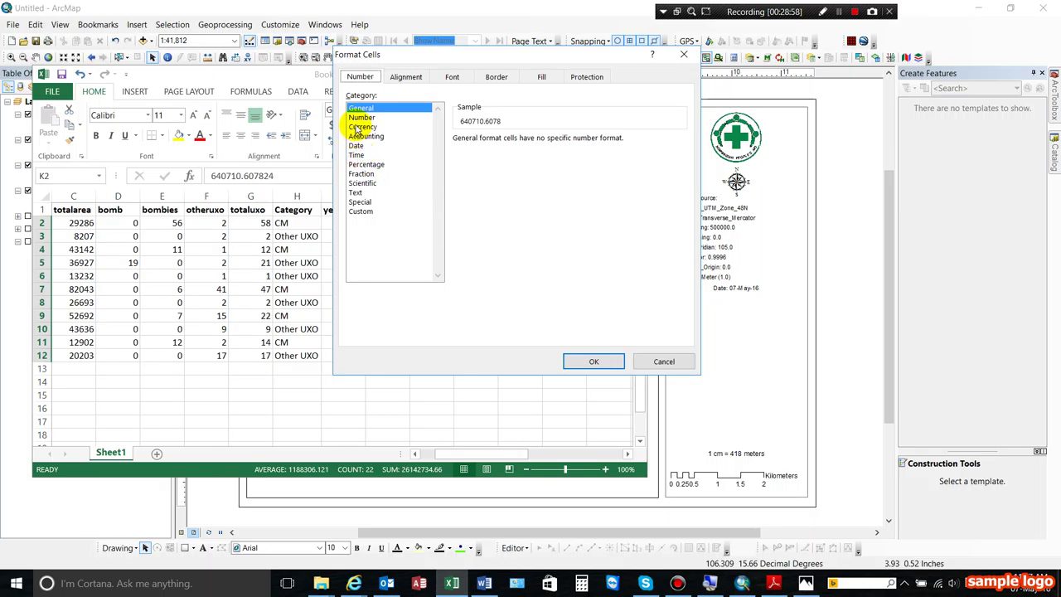
{"action": "left_click", "coordinate": [361, 117]}
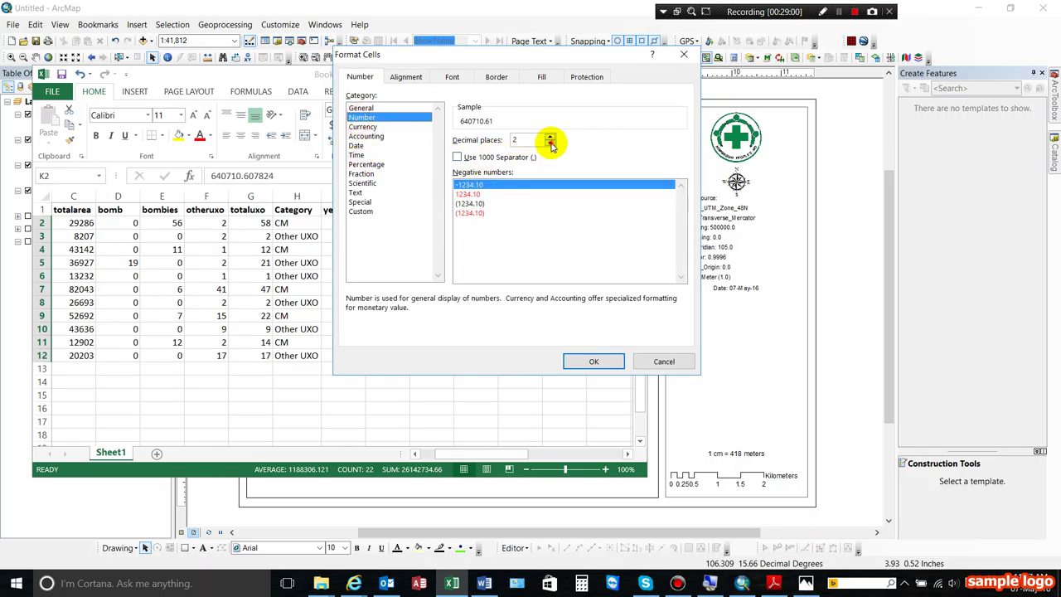
{"action": "left_click", "coordinate": [593, 361]}
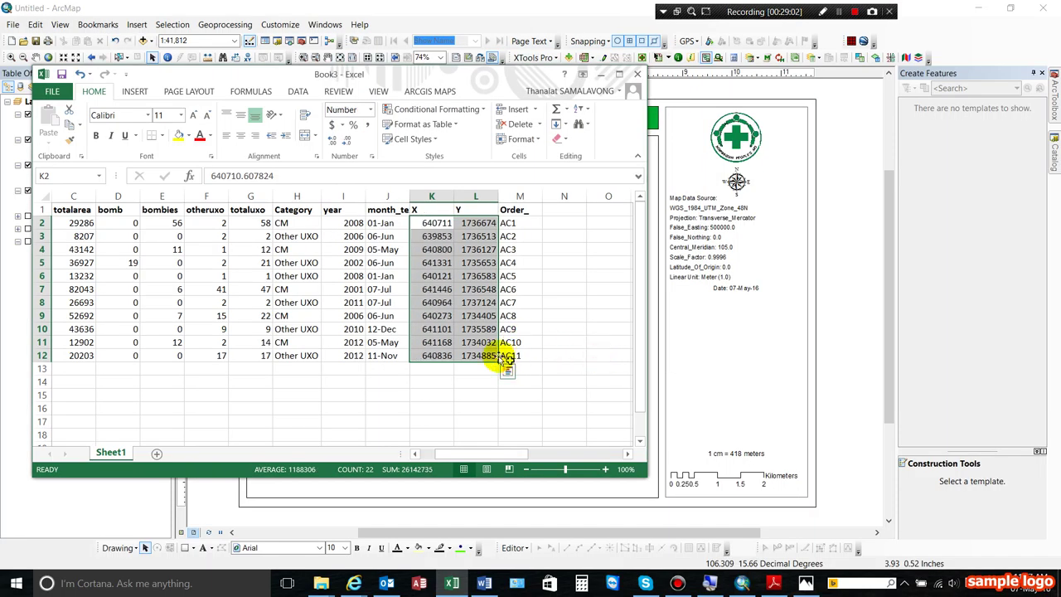
{"action": "left_click", "coordinate": [477, 290]}
Insert an empty column before report_id and move the Order_ column with AC1 to AC11 into it.
{"action": "left_click_drag", "start_coordinate": [525, 212], "coordinate": [529, 355]}
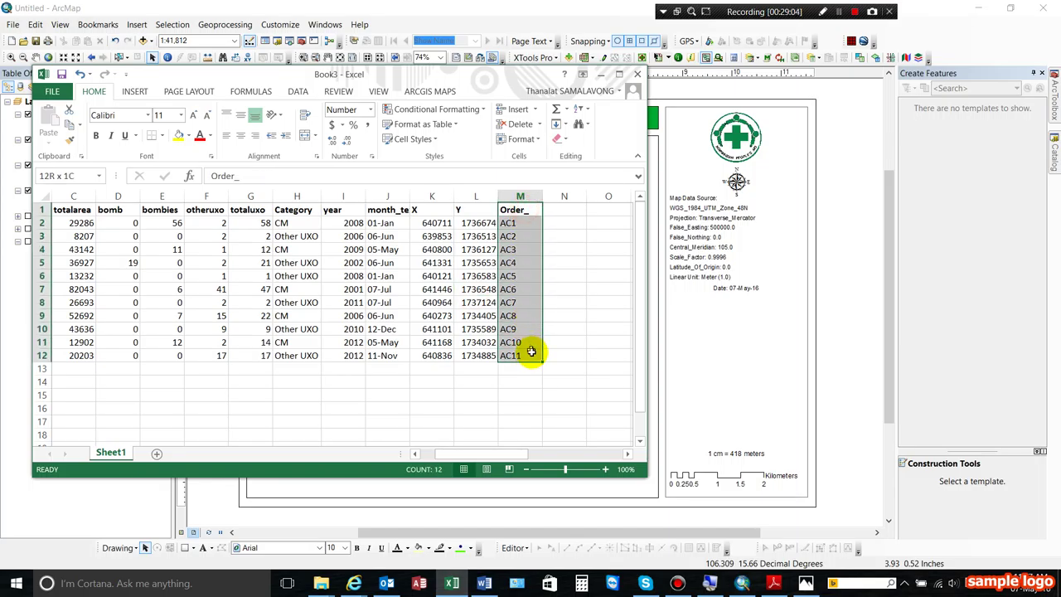
{"action": "left_click", "coordinate": [414, 453]}
{"action": "left_click", "coordinate": [415, 454]}
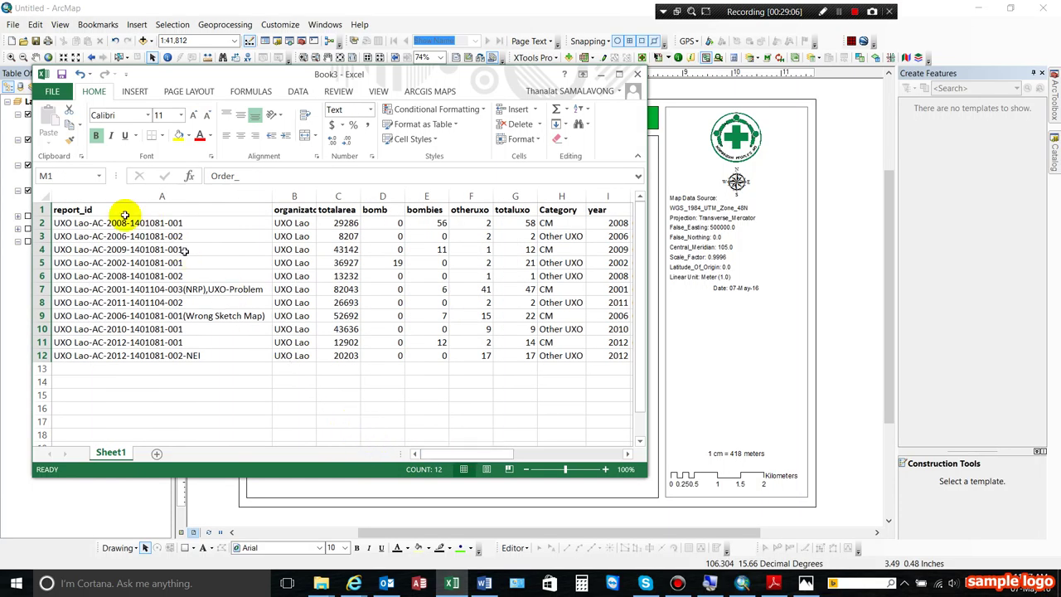
{"action": "left_click", "coordinate": [87, 196]}
{"action": "right_click", "coordinate": [89, 199]}
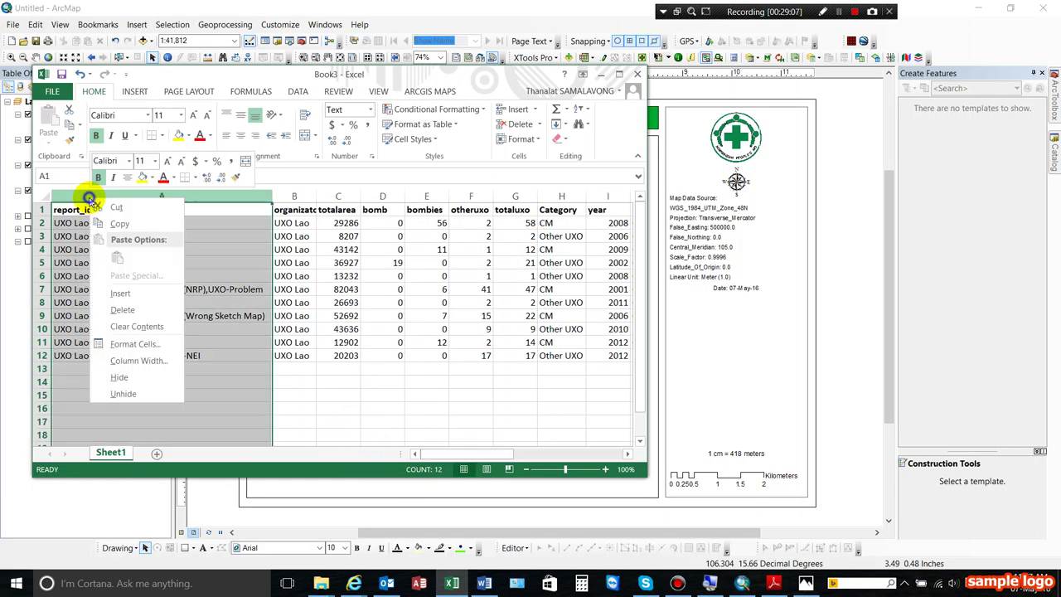
{"action": "left_click", "coordinate": [120, 293]}
{"action": "left_click_drag", "start_coordinate": [444, 454], "coordinate": [497, 450]}
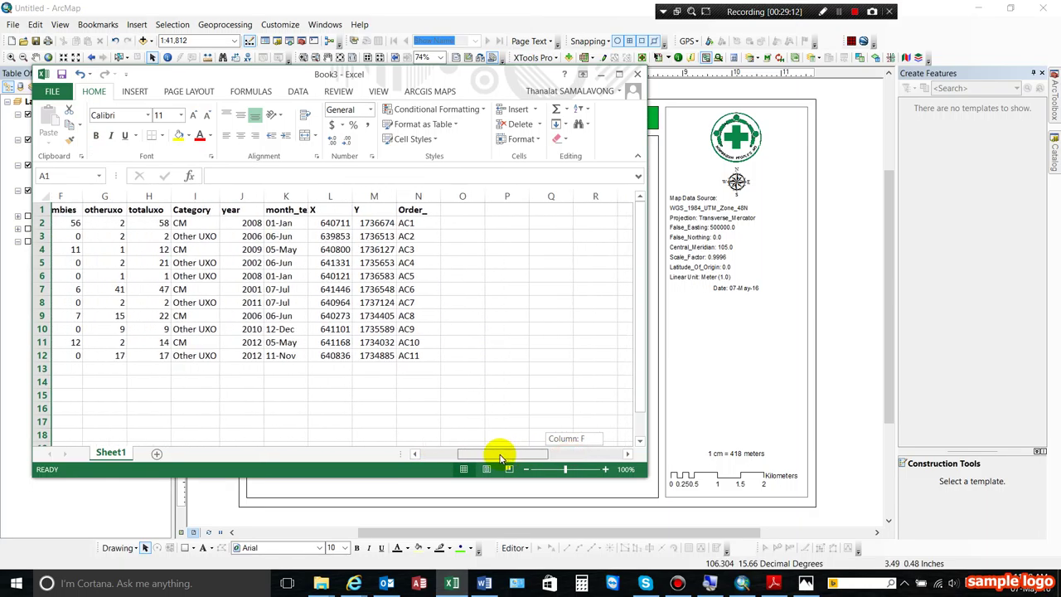
{"action": "left_click_drag", "start_coordinate": [429, 210], "coordinate": [421, 351]}
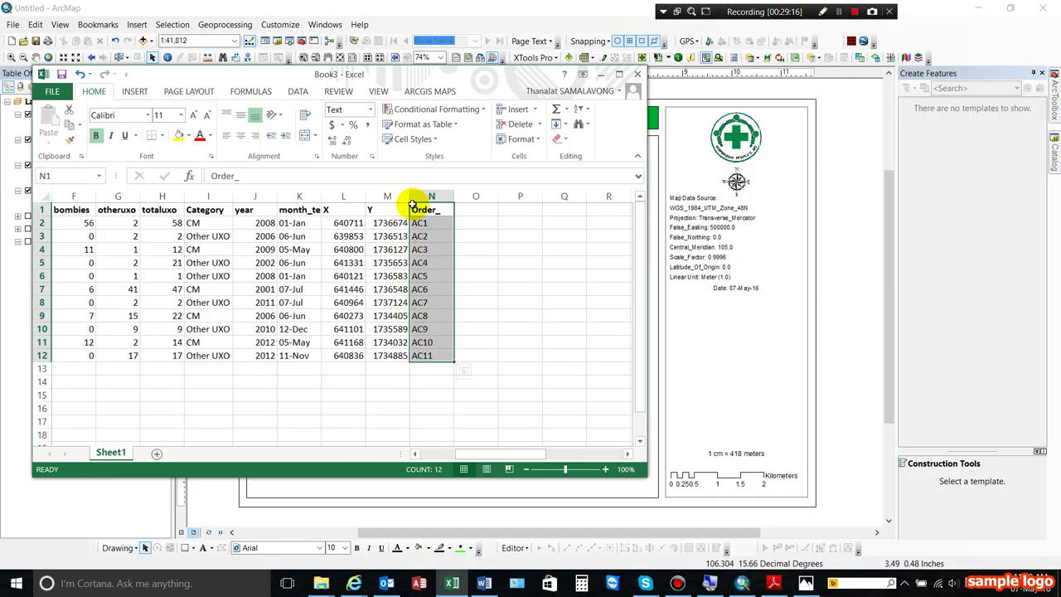
{"action": "left_click_drag", "start_coordinate": [412, 205], "coordinate": [63, 210]}
{"action": "left_click", "coordinate": [257, 316]}
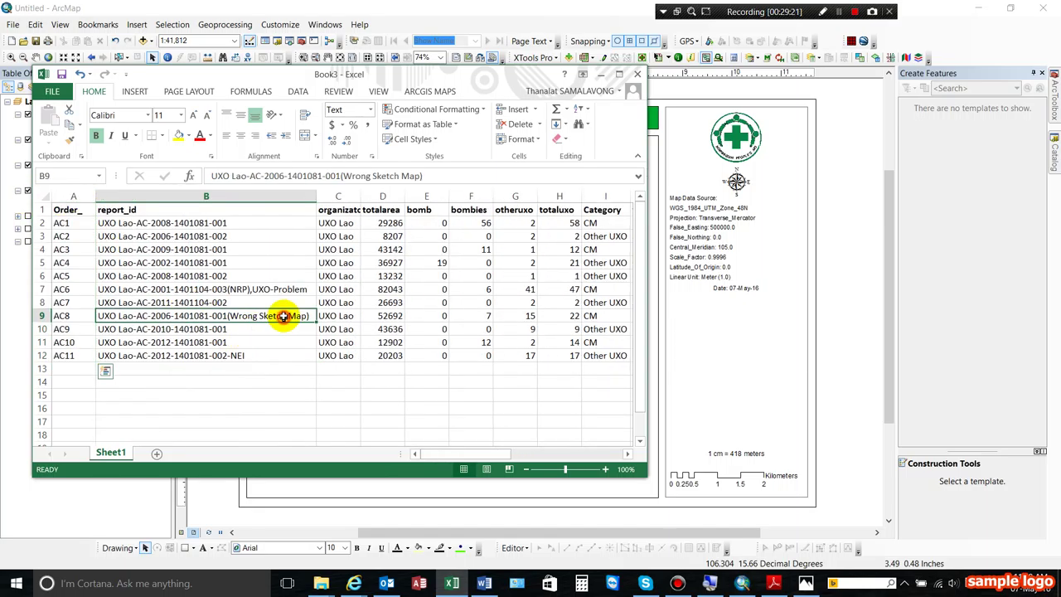
{"action": "left_click", "coordinate": [260, 289]}
{"action": "left_click_drag", "start_coordinate": [435, 176], "coordinate": [364, 174]}
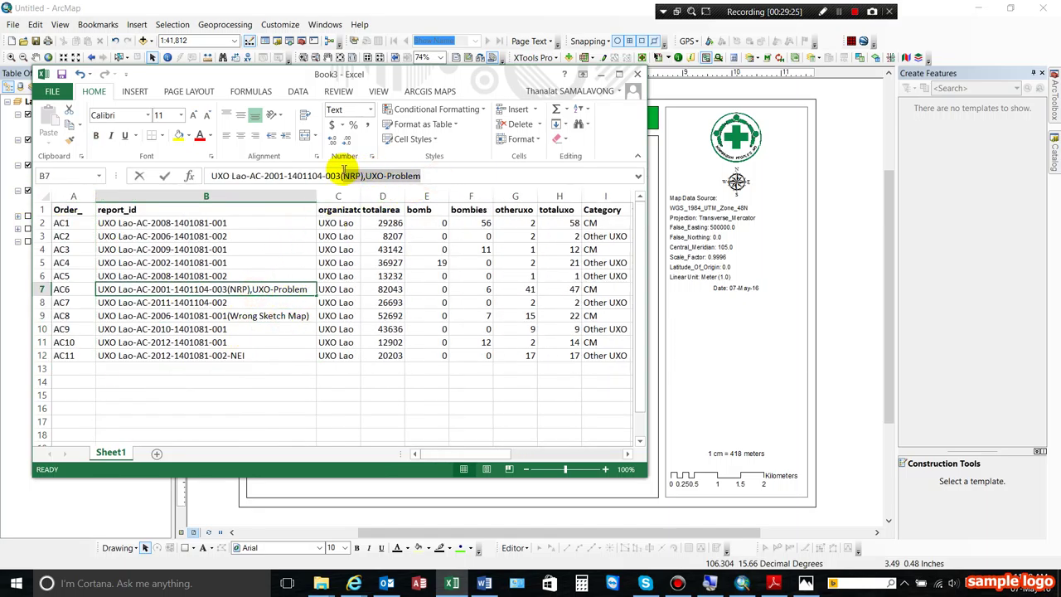
{"action": "left_click", "coordinate": [284, 276]}
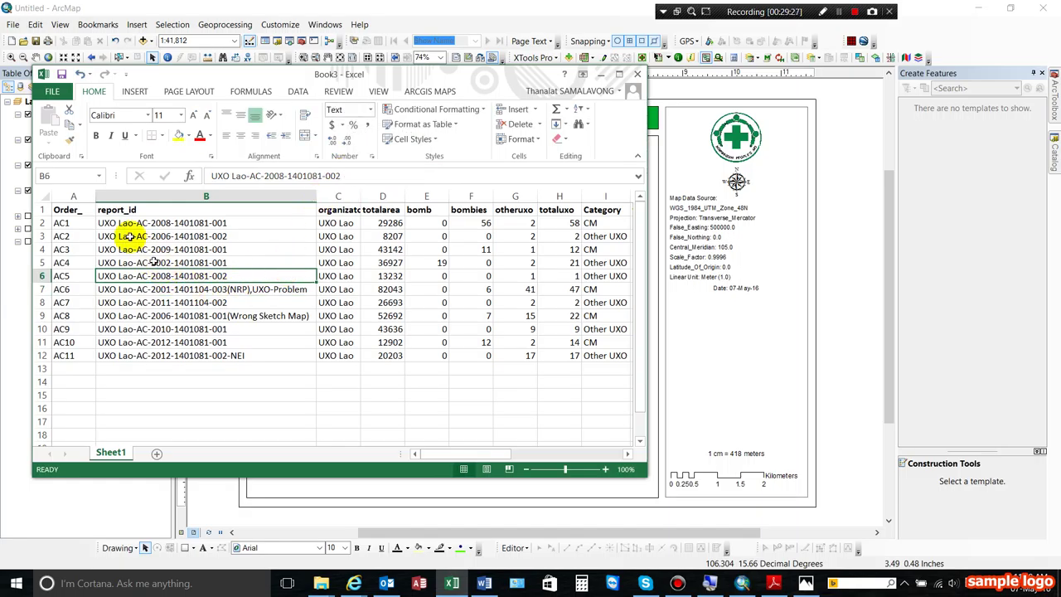
Apply all borders to the whole clearance table from Order_ to Y, rows 1 to 12.
{"action": "left_click_drag", "start_coordinate": [70, 210], "coordinate": [513, 355]}
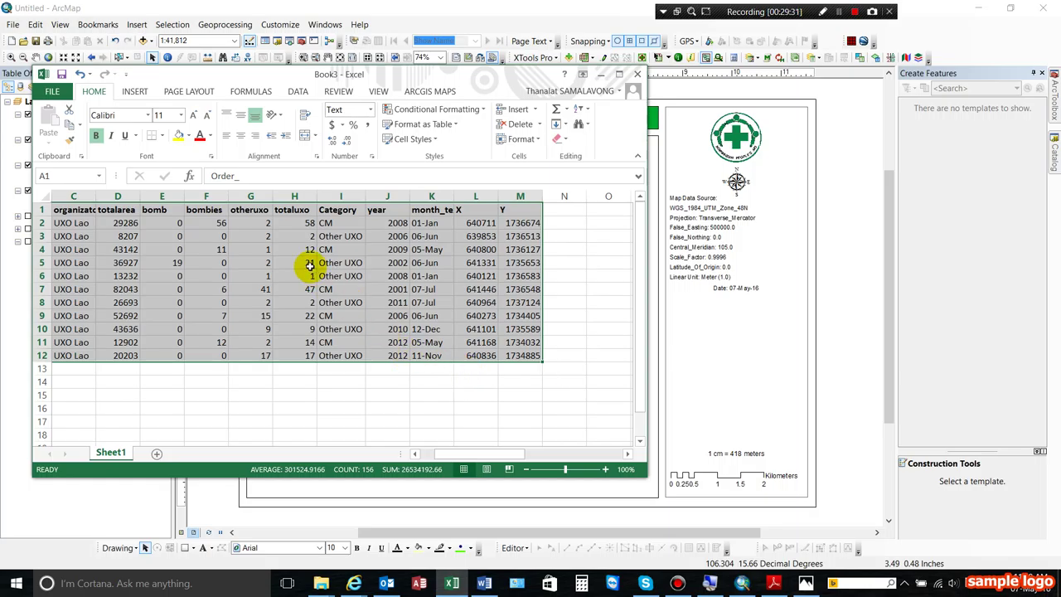
{"action": "left_click", "coordinate": [164, 137]}
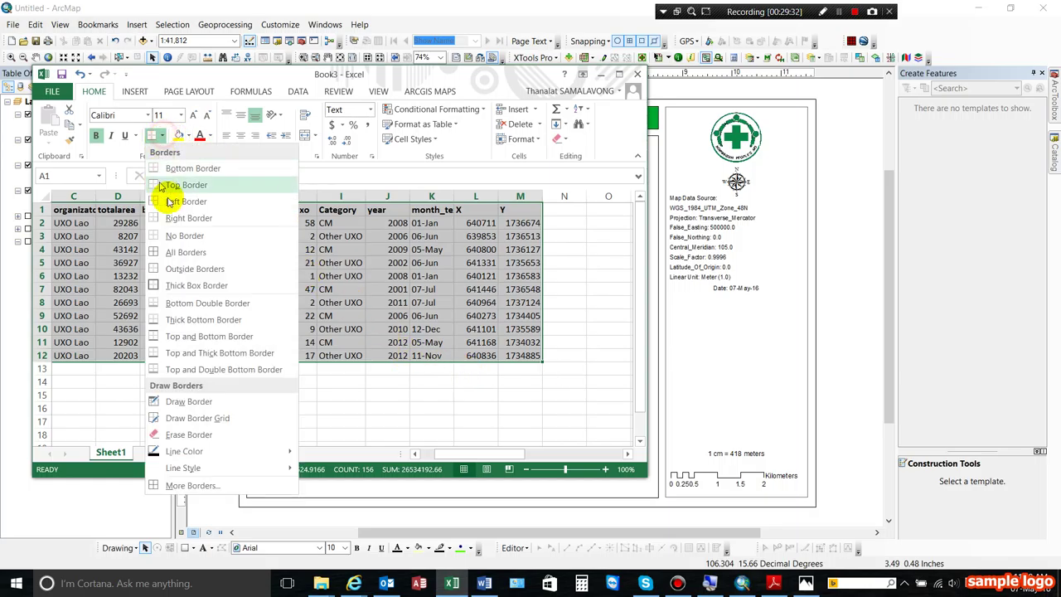
{"action": "left_click", "coordinate": [155, 247]}
Make the header row taller and center the labels from Order_ to Y vertically and horizontally.
{"action": "left_click_drag", "start_coordinate": [45, 215], "coordinate": [503, 210]}
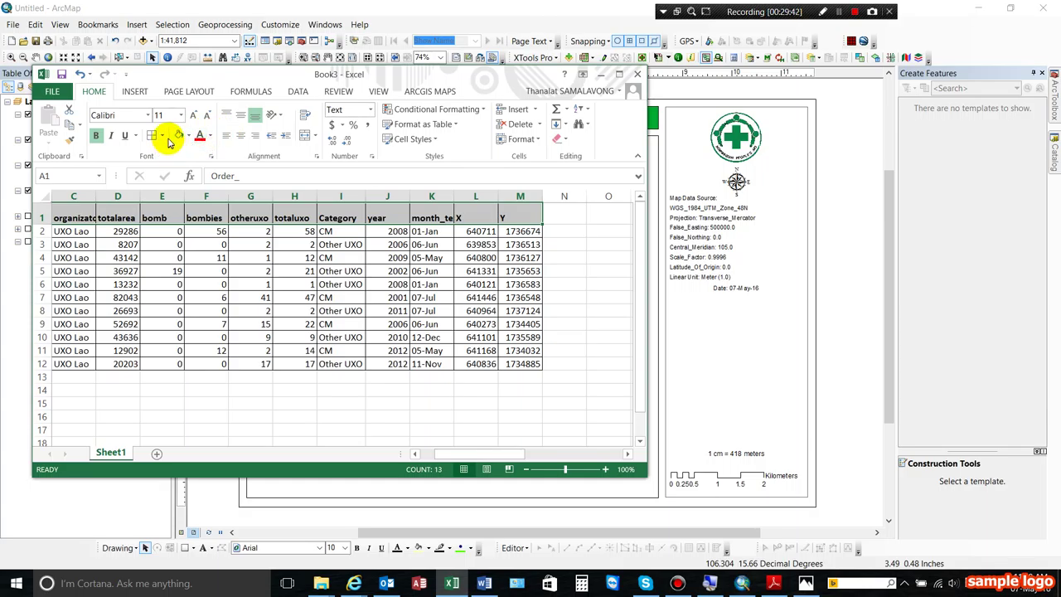
{"action": "left_click", "coordinate": [241, 115]}
{"action": "left_click", "coordinate": [241, 135]}
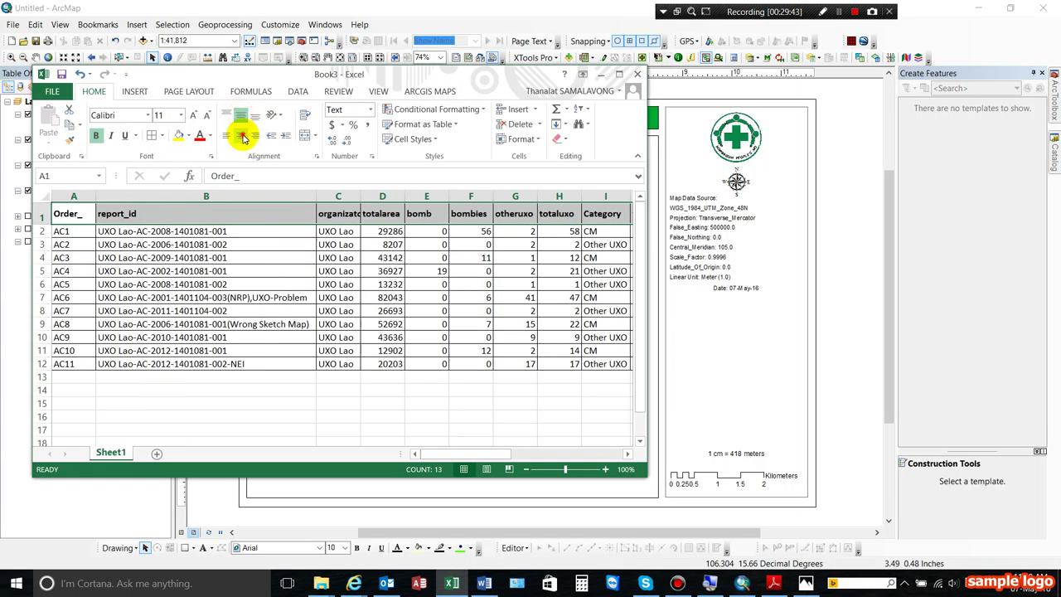
Set the header text from Order_ to Y to black and fill the header cells with grey.
{"action": "left_click", "coordinate": [197, 136]}
{"action": "left_click", "coordinate": [209, 138]}
{"action": "left_click", "coordinate": [206, 170]}
{"action": "left_click", "coordinate": [189, 136]}
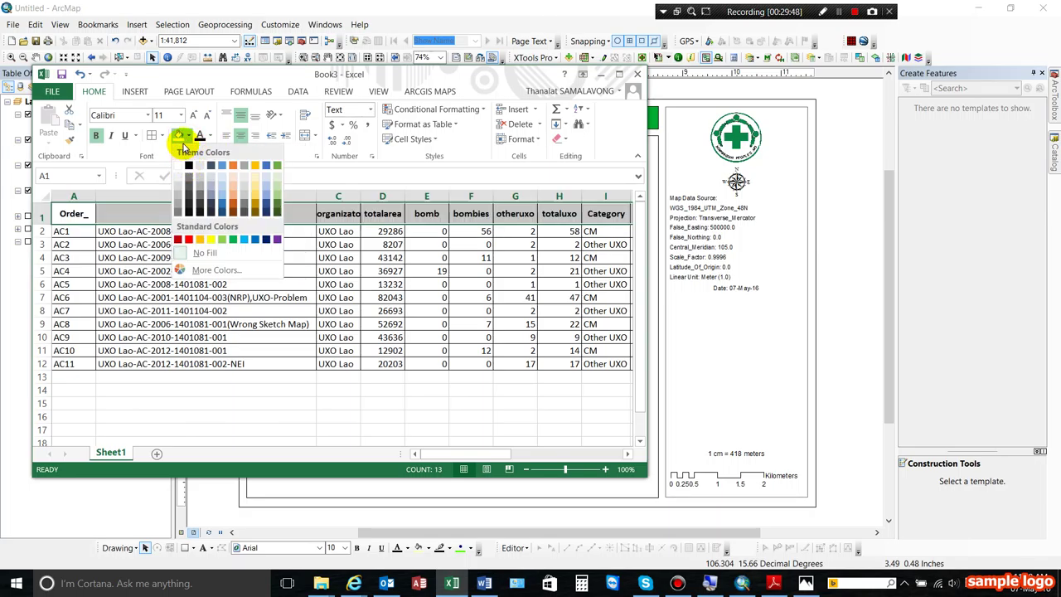
{"action": "left_click", "coordinate": [179, 184]}
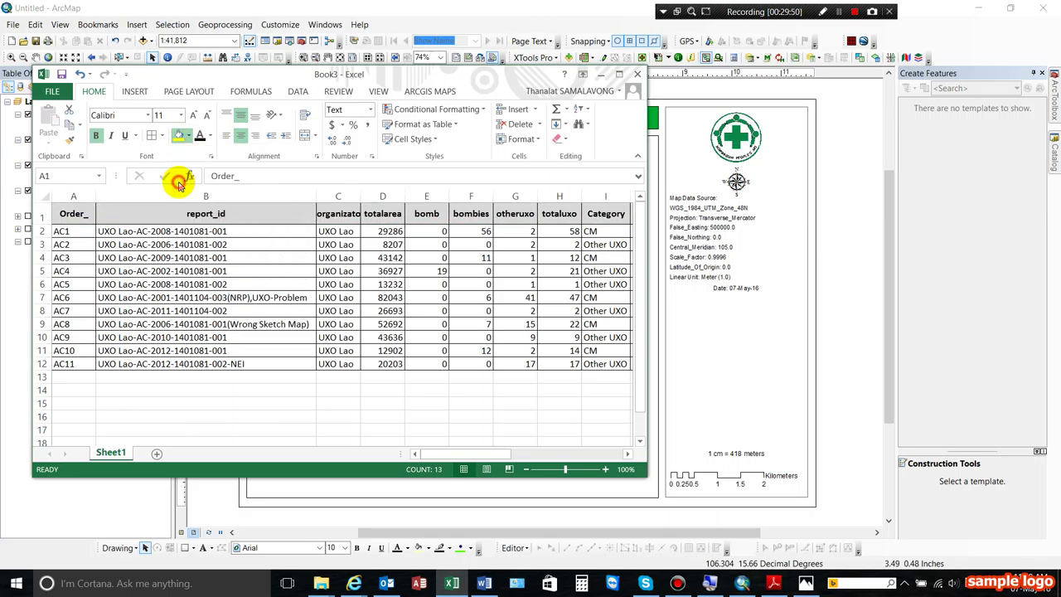
Narrow the report_id column of the clearance table.
{"action": "left_click", "coordinate": [336, 270]}
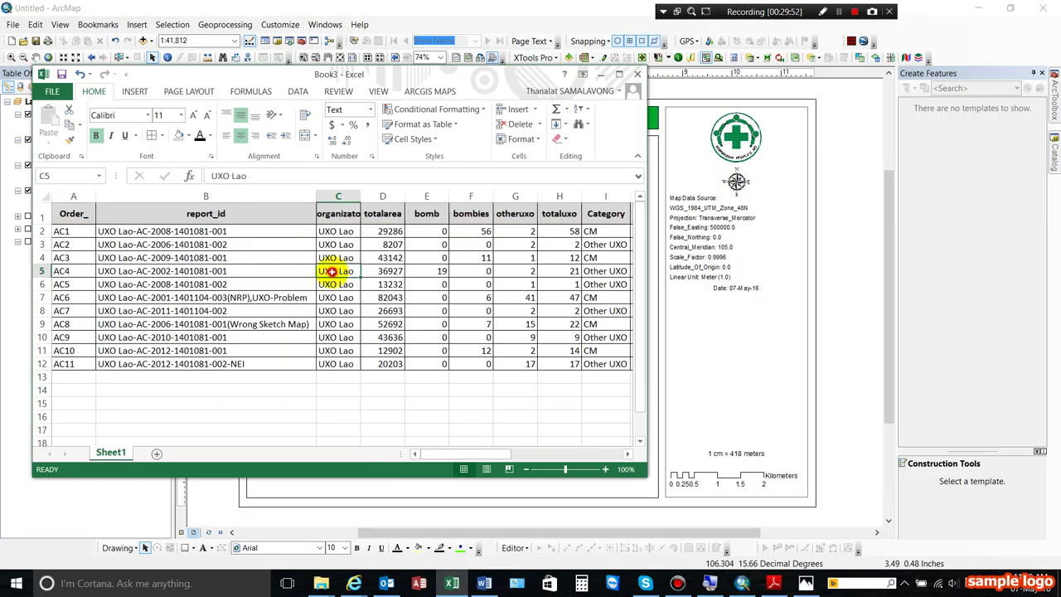
{"action": "left_click_drag", "start_coordinate": [316, 196], "coordinate": [249, 217]}
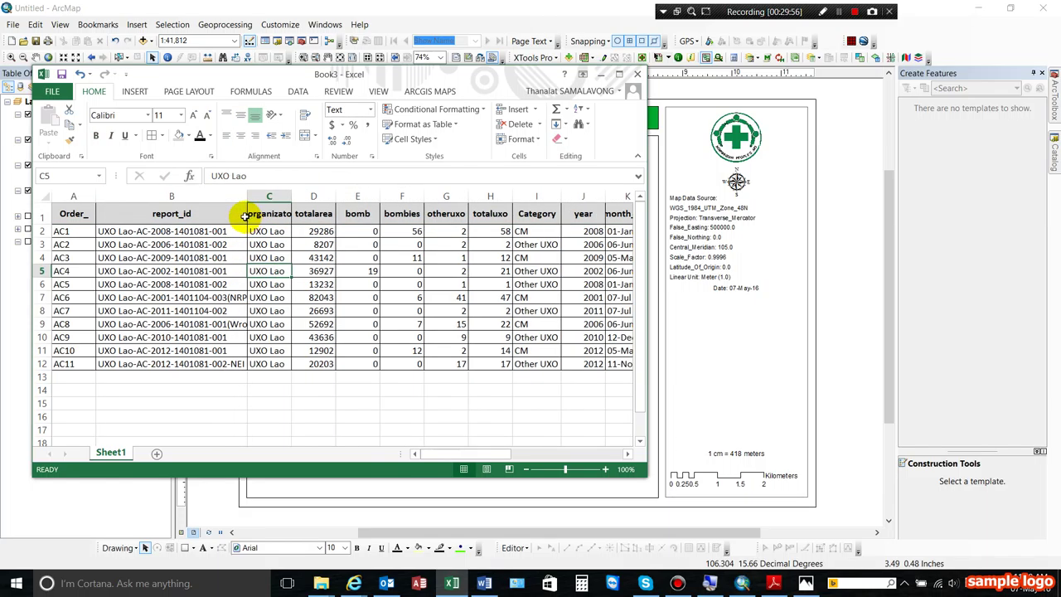
Shorten the header of column K, between year and X, to month and fit the column width to its content.
{"action": "mouse_move", "coordinate": [493, 454]}
{"action": "left_mouse_down"}
{"action": "mouse_move", "coordinate": [559, 453]}
{"action": "mouse_move", "coordinate": [503, 442]}
{"action": "left_mouse_up"}
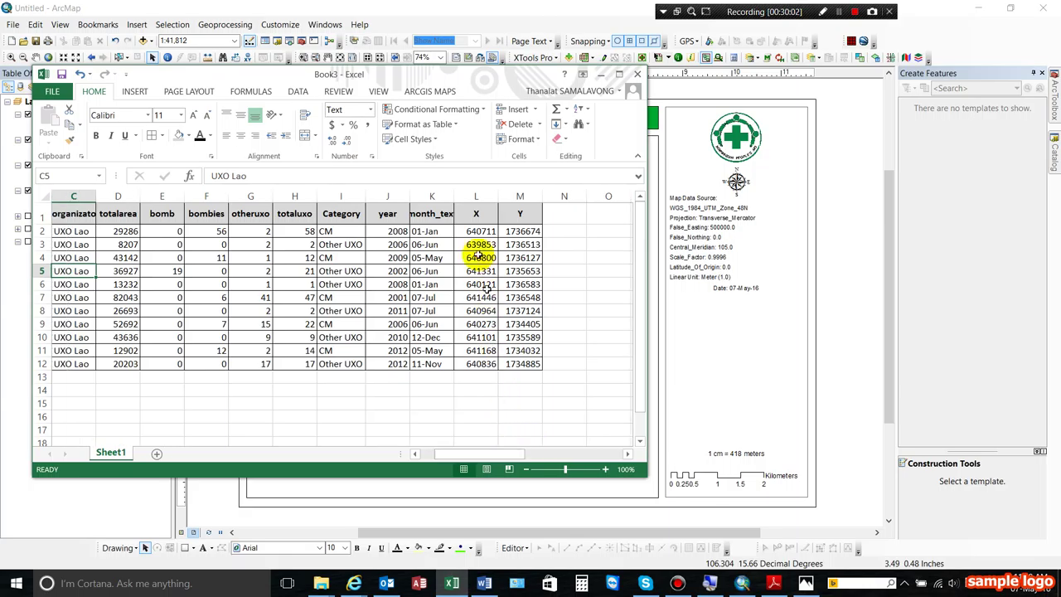
{"action": "left_click", "coordinate": [433, 214]}
{"action": "left_click", "coordinate": [286, 179]}
{"action": "key", "text": "BackSpace"}
{"action": "key", "text": "BackSpace"}
{"action": "key", "text": "BackSpace"}
{"action": "key", "text": "BackSpace"}
{"action": "key", "text": "BackSpace"}
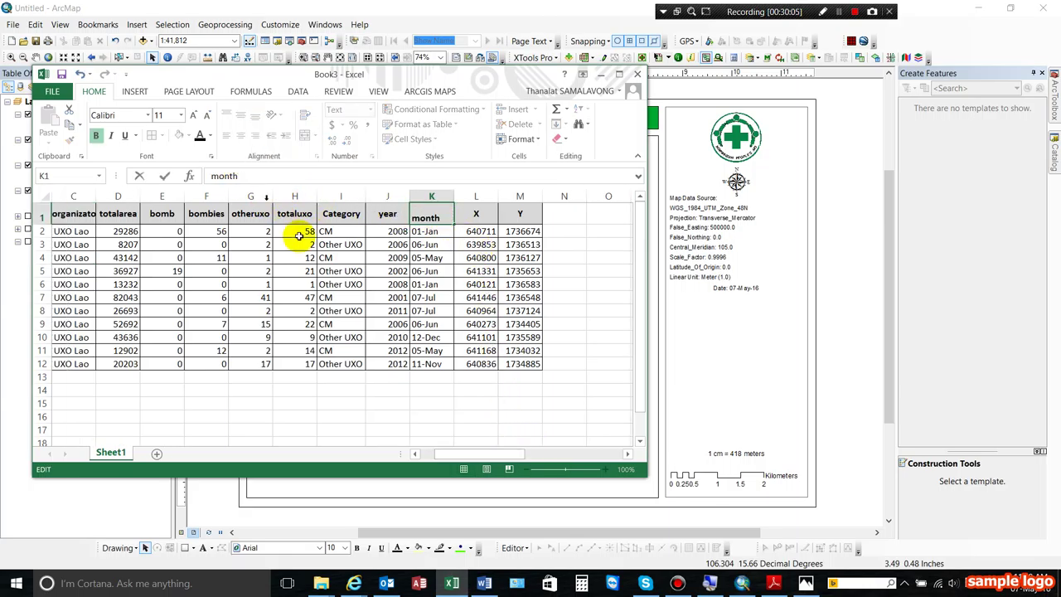
{"action": "left_click", "coordinate": [455, 197]}
{"action": "double_click", "coordinate": [454, 197]}
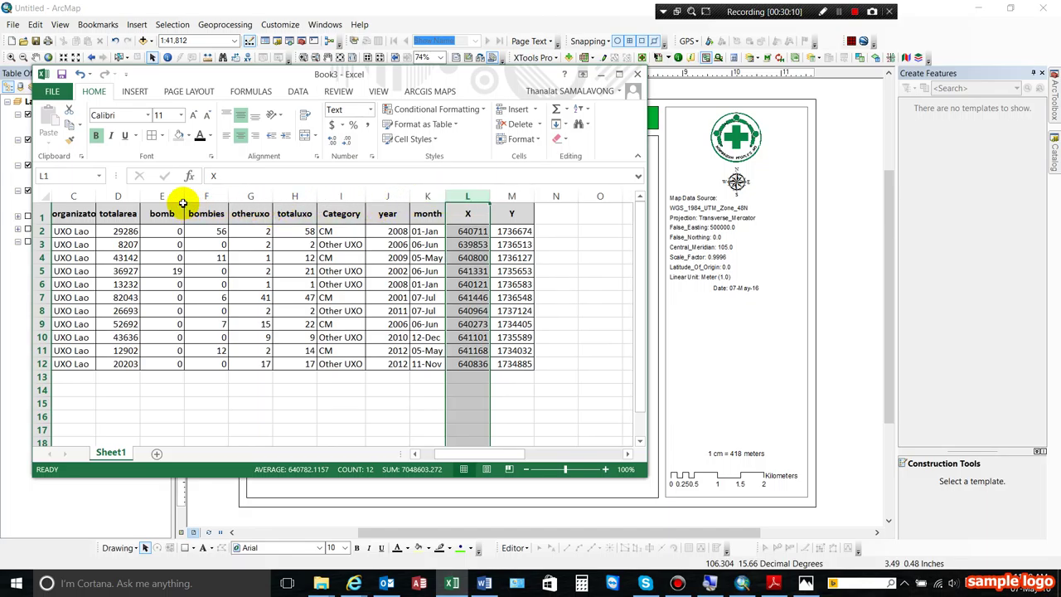
{"action": "left_click_drag", "start_coordinate": [462, 454], "coordinate": [446, 455]}
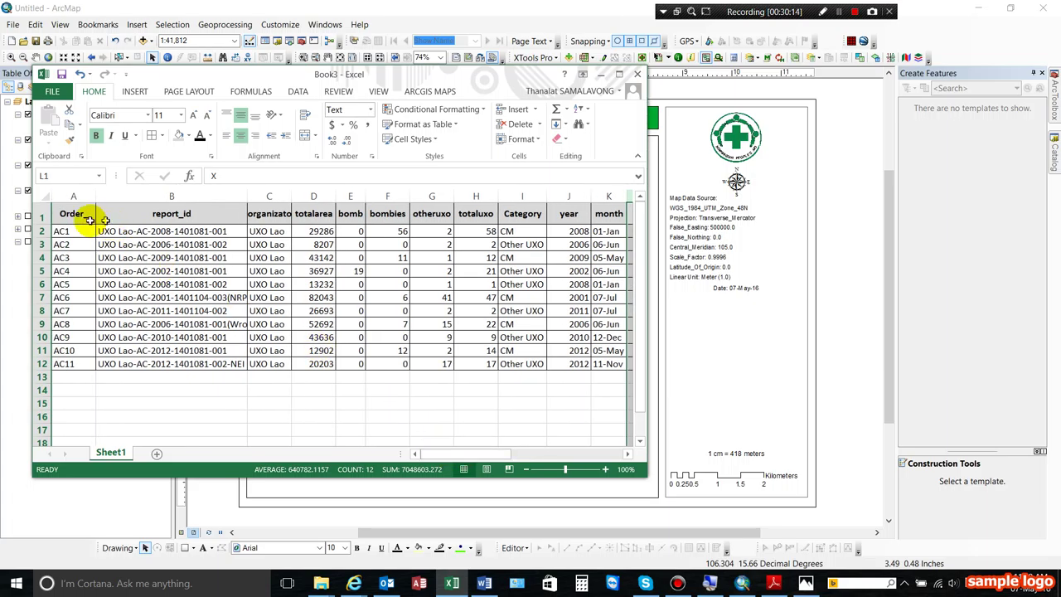
Start saving the clearance workbook as a new file and browse to the DATA (D:) drive.
{"action": "left_click", "coordinate": [62, 74]}
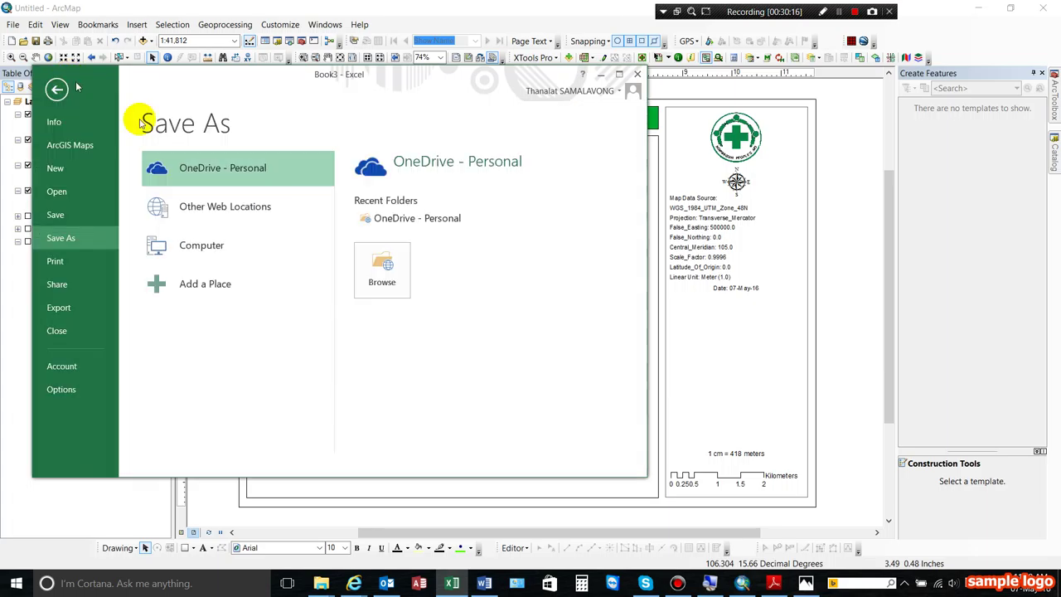
{"action": "left_click", "coordinate": [394, 278]}
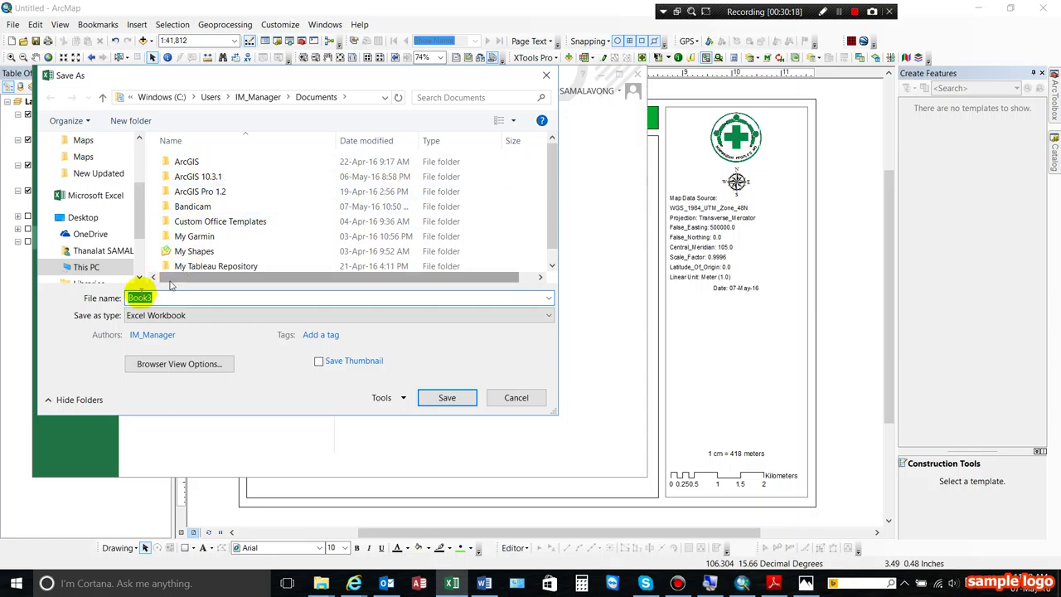
{"action": "left_click_drag", "start_coordinate": [142, 208], "coordinate": [143, 230]}
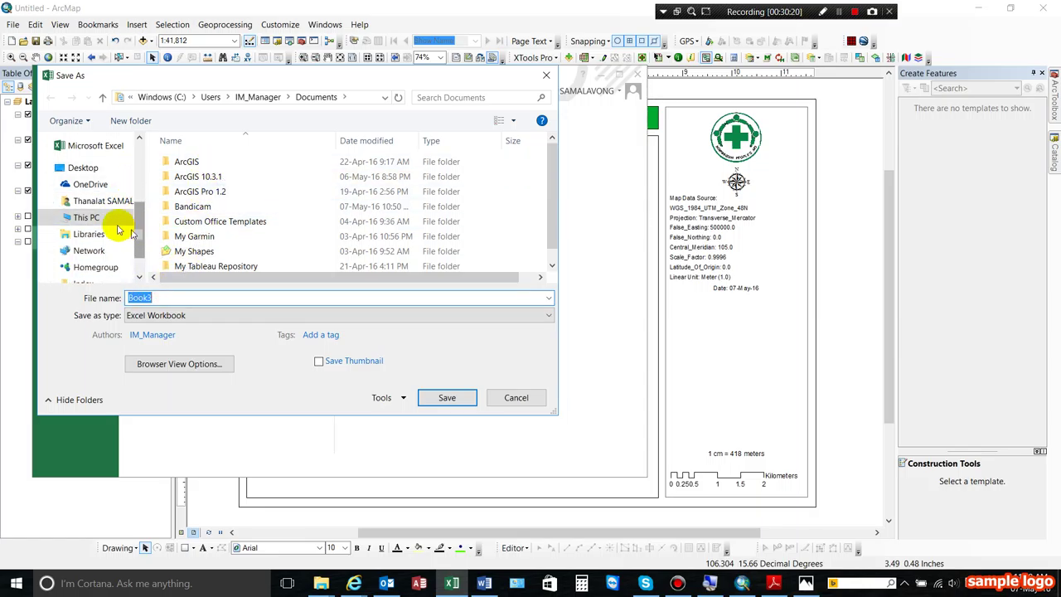
{"action": "left_click", "coordinate": [98, 217]}
{"action": "scroll", "coordinate": [336, 200], "scroll_direction": "down", "scroll_amount": 3}
{"action": "scroll", "coordinate": [336, 199], "scroll_direction": "down", "scroll_amount": 3}
{"action": "scroll", "coordinate": [351, 197], "scroll_direction": "up", "scroll_amount": 5}
{"action": "scroll", "coordinate": [395, 237], "scroll_direction": "down", "scroll_amount": 3}
{"action": "left_click", "coordinate": [392, 225]}
{"action": "double_click", "coordinate": [392, 226]}
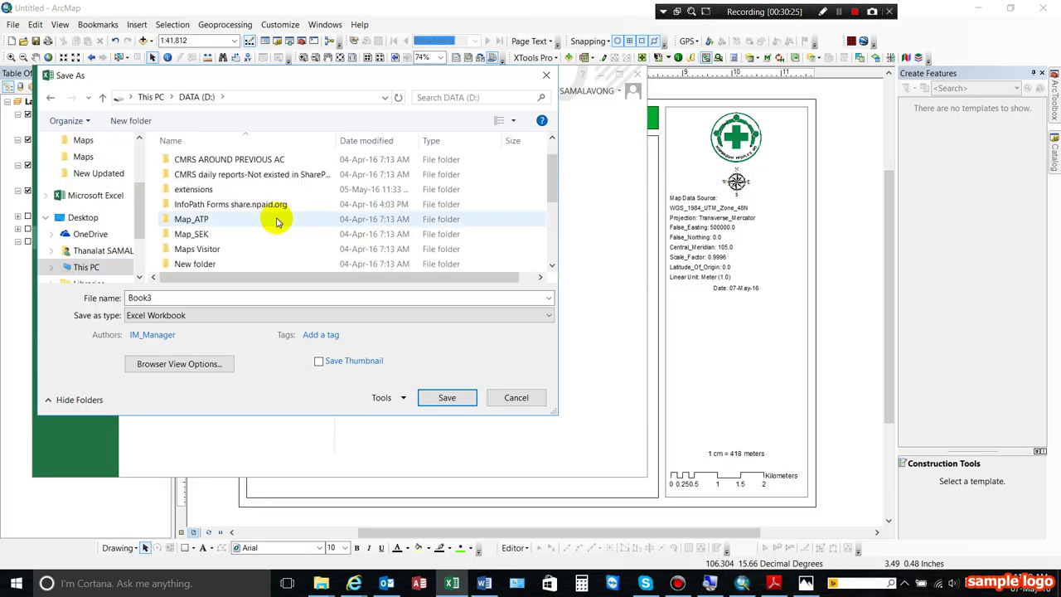
Open the save location Training > IM_SAR > 01 Data > 1401_Saravane > 1401073_Maisivilai > NTS > Shapefile.
{"action": "scroll", "coordinate": [277, 218], "scroll_direction": "down", "scroll_amount": 3}
{"action": "double_click", "coordinate": [206, 252]}
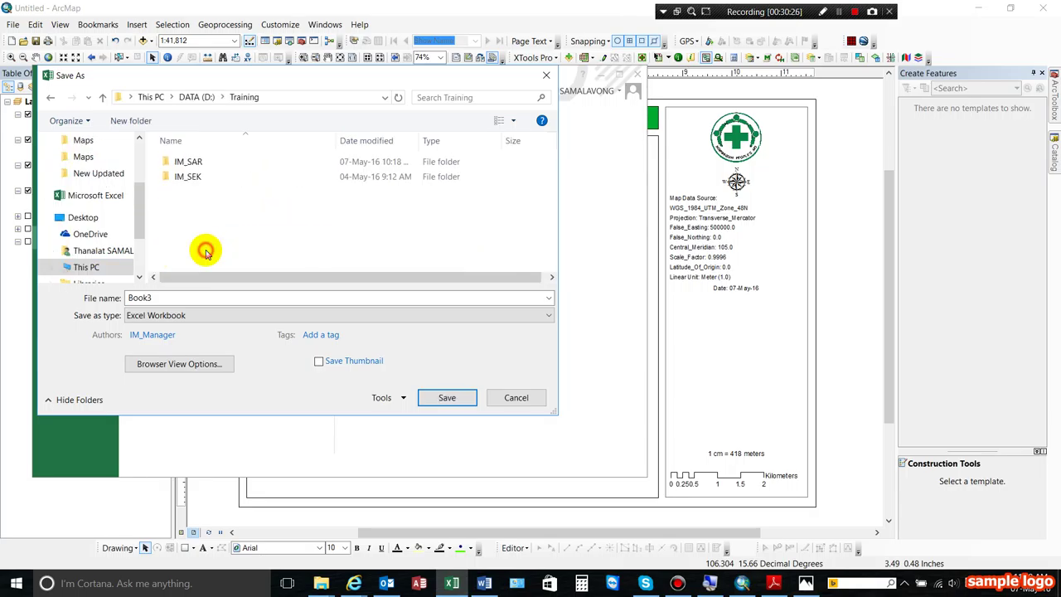
{"action": "double_click", "coordinate": [201, 163]}
{"action": "double_click", "coordinate": [203, 164]}
{"action": "double_click", "coordinate": [208, 166]}
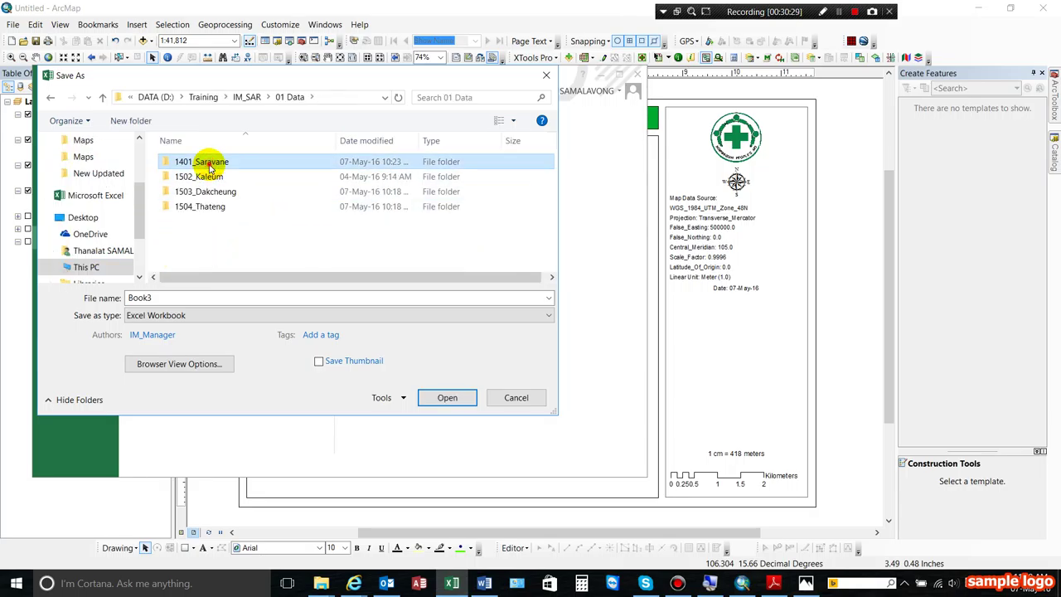
{"action": "double_click", "coordinate": [208, 162]}
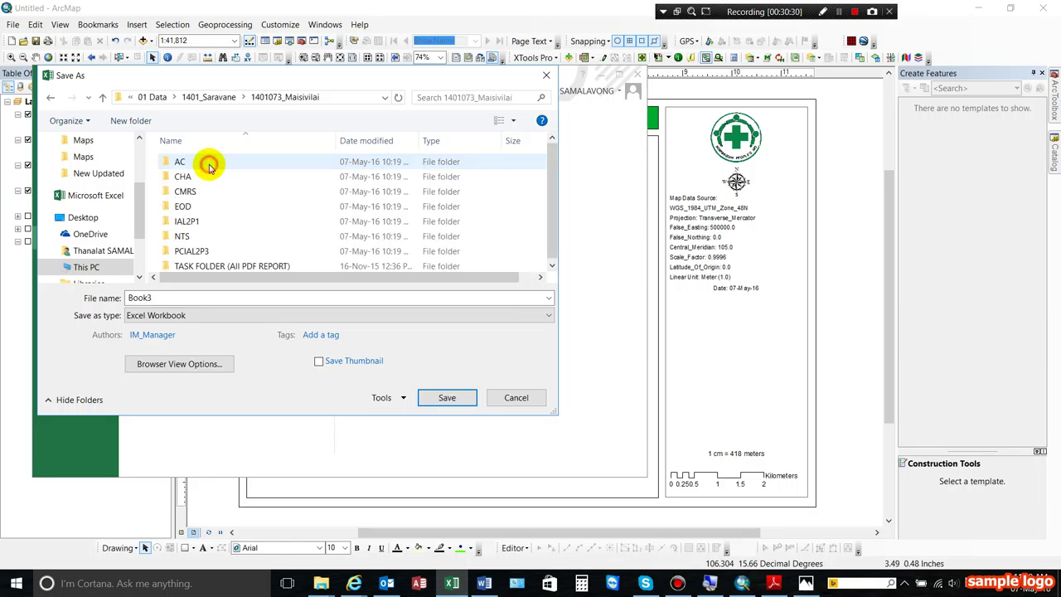
{"action": "double_click", "coordinate": [187, 235]}
{"action": "double_click", "coordinate": [194, 208]}
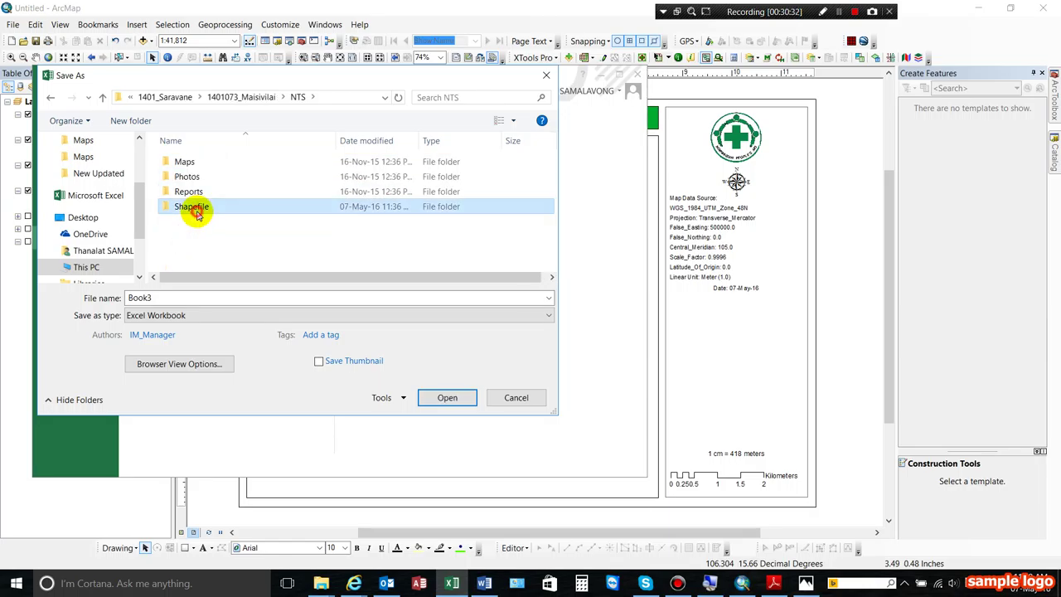
Save the file as an Excel Workbook named Clearance Task and close it.
{"action": "left_click", "coordinate": [191, 297]}
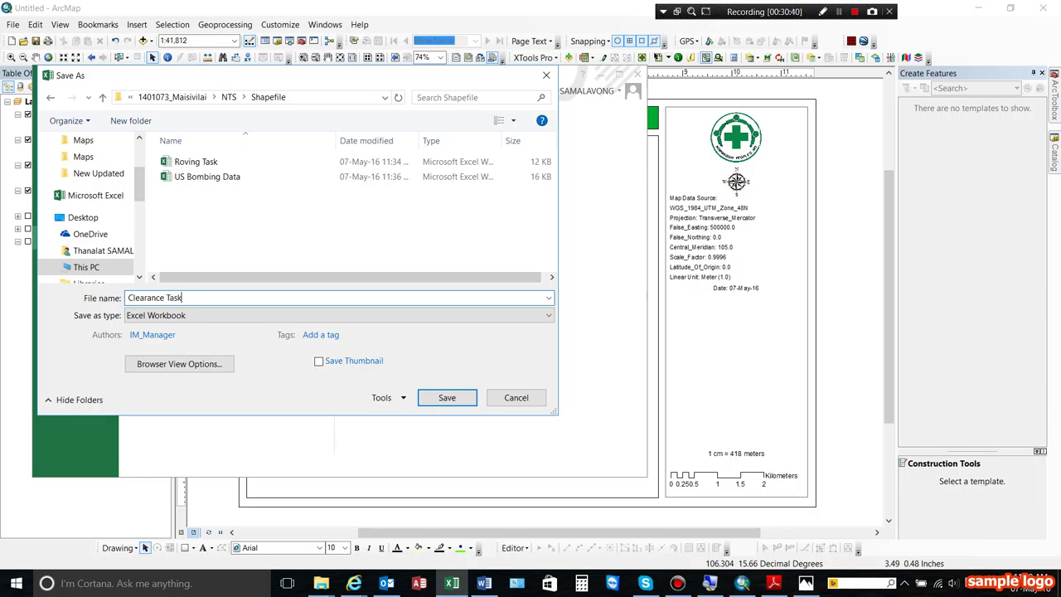
{"action": "left_click", "coordinate": [446, 398]}
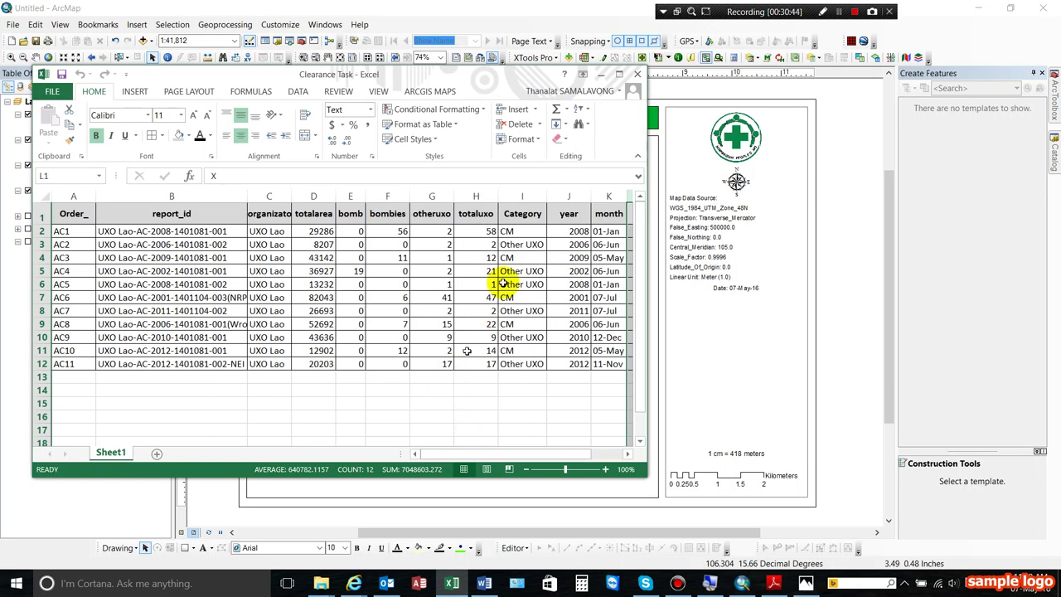
{"action": "left_click", "coordinate": [637, 74]}
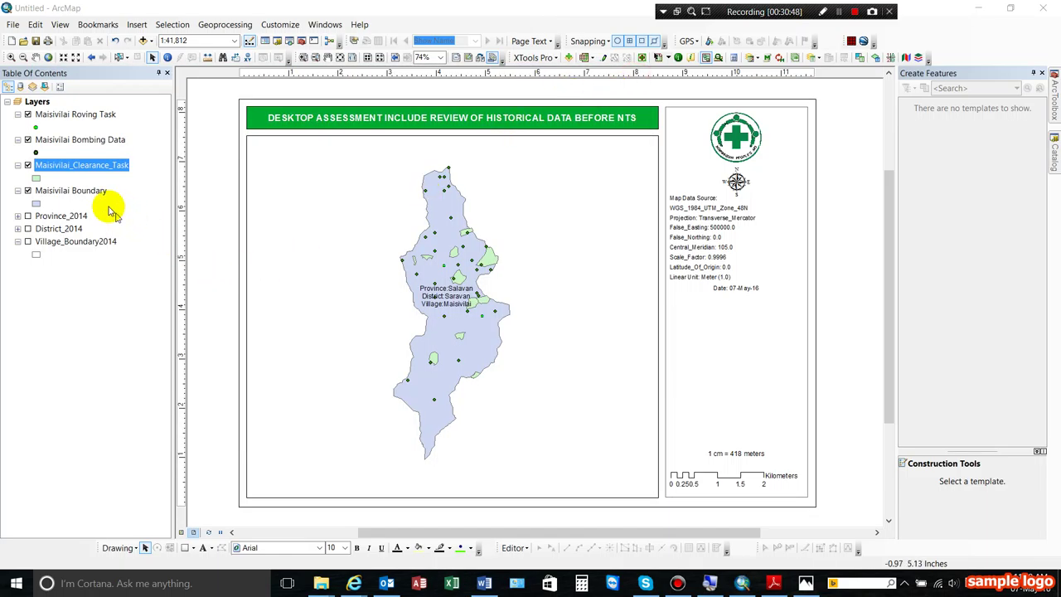
{"action": "left_click", "coordinate": [36, 177]}
{"action": "left_click", "coordinate": [190, 180]}
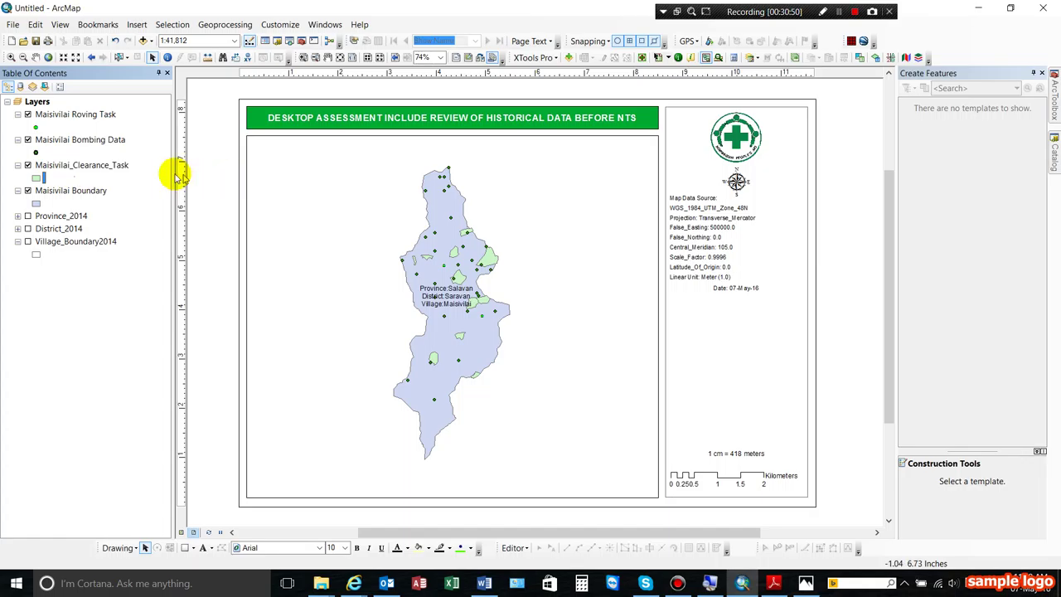